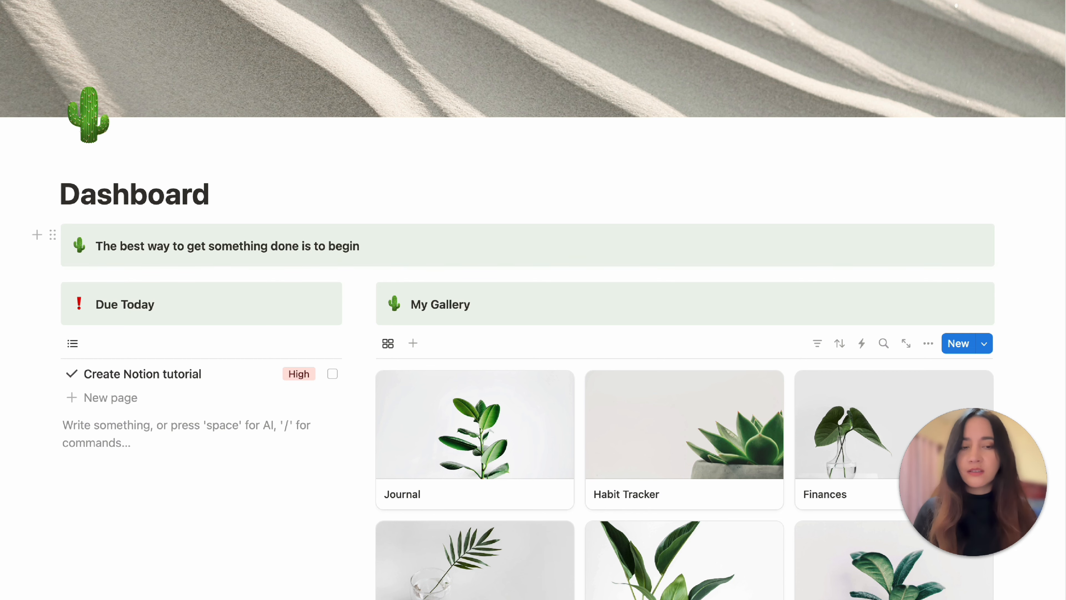
Scroll through the finished Dashboard page to preview its sections.
{"action": "scroll", "coordinate": [500, 397], "scroll_direction": "down", "scroll_amount": 8}
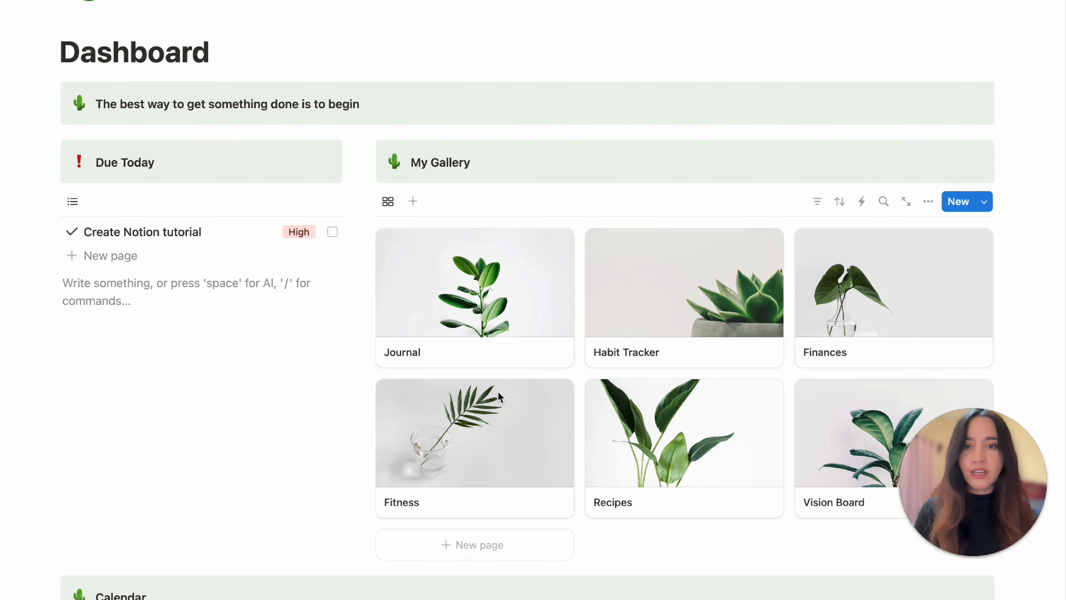
{"action": "scroll", "coordinate": [500, 397], "scroll_direction": "down", "scroll_amount": 5}
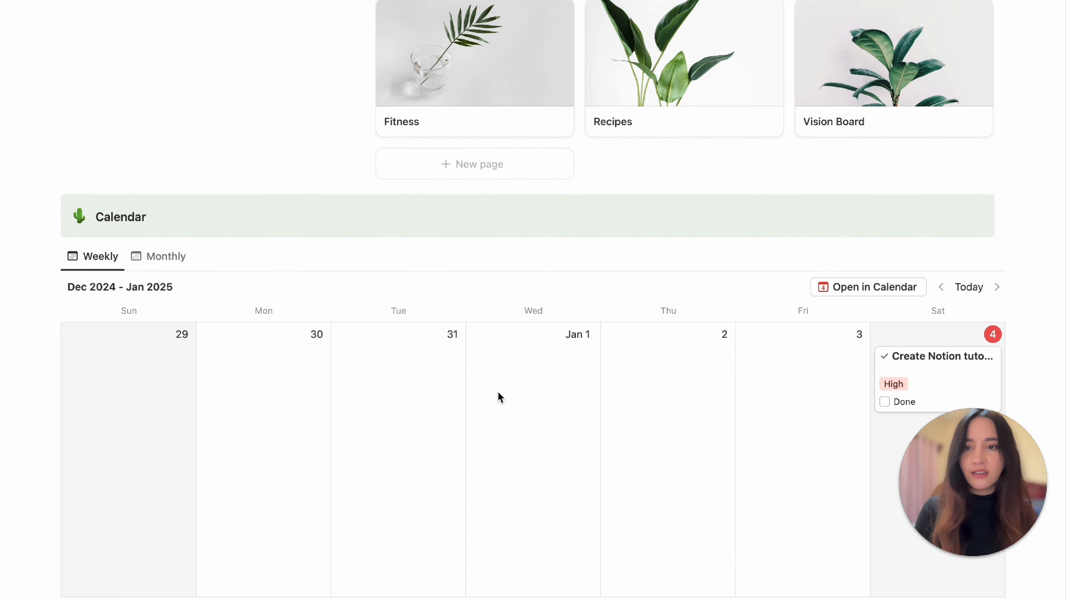
{"action": "scroll", "coordinate": [500, 396], "scroll_direction": "up", "scroll_amount": 7}
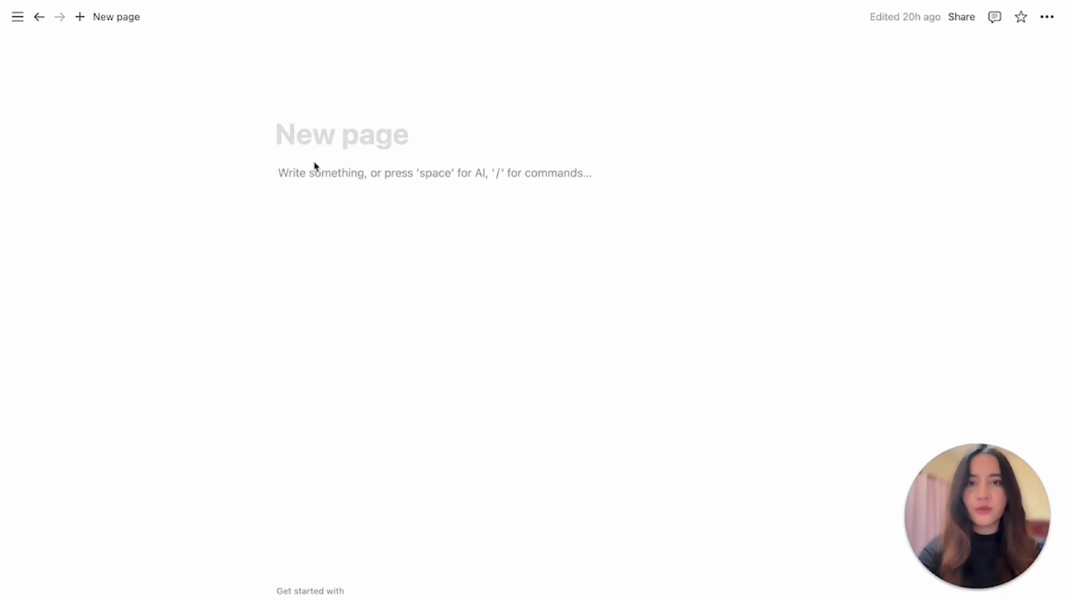
Title the new page Dashboard.
{"action": "left_click", "coordinate": [315, 142]}
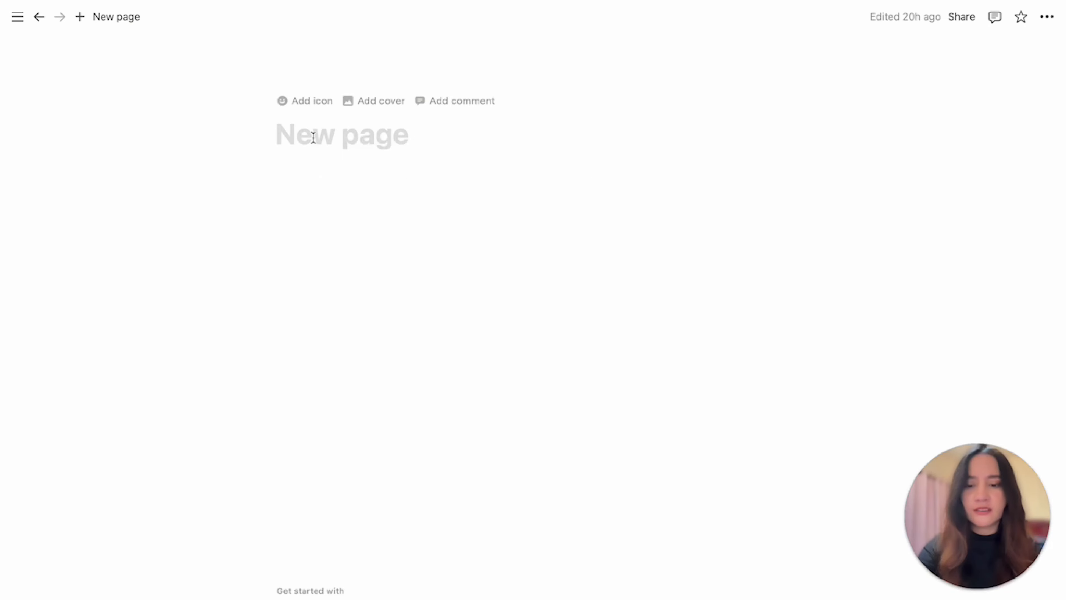
{"action": "type", "text": "Dashboard"}
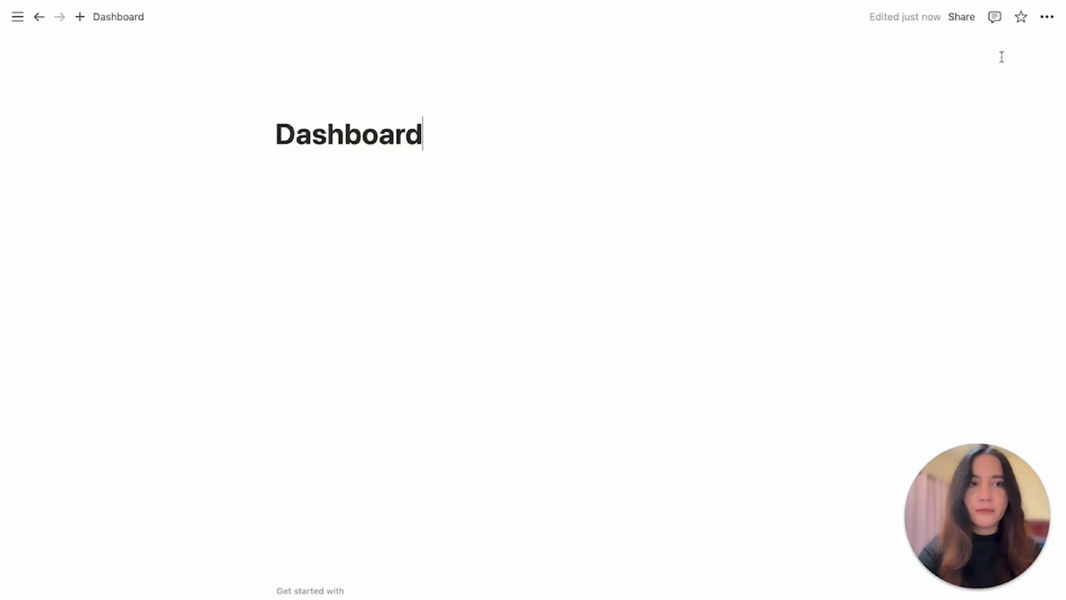
Turn on full width for the page.
{"action": "left_click", "coordinate": [1047, 19]}
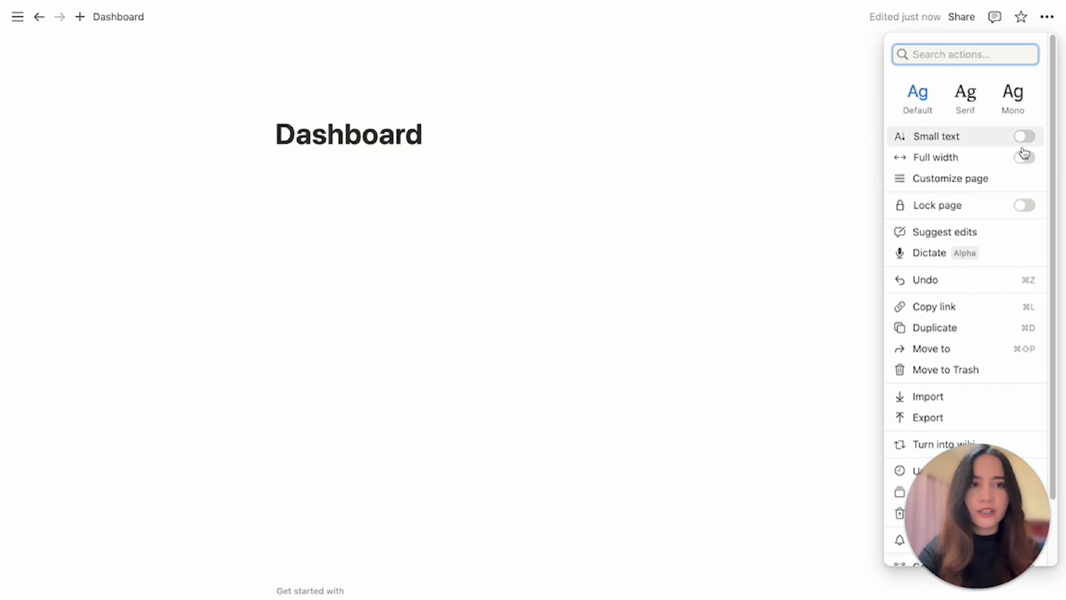
{"action": "left_click", "coordinate": [1025, 159]}
{"action": "left_click", "coordinate": [471, 141]}
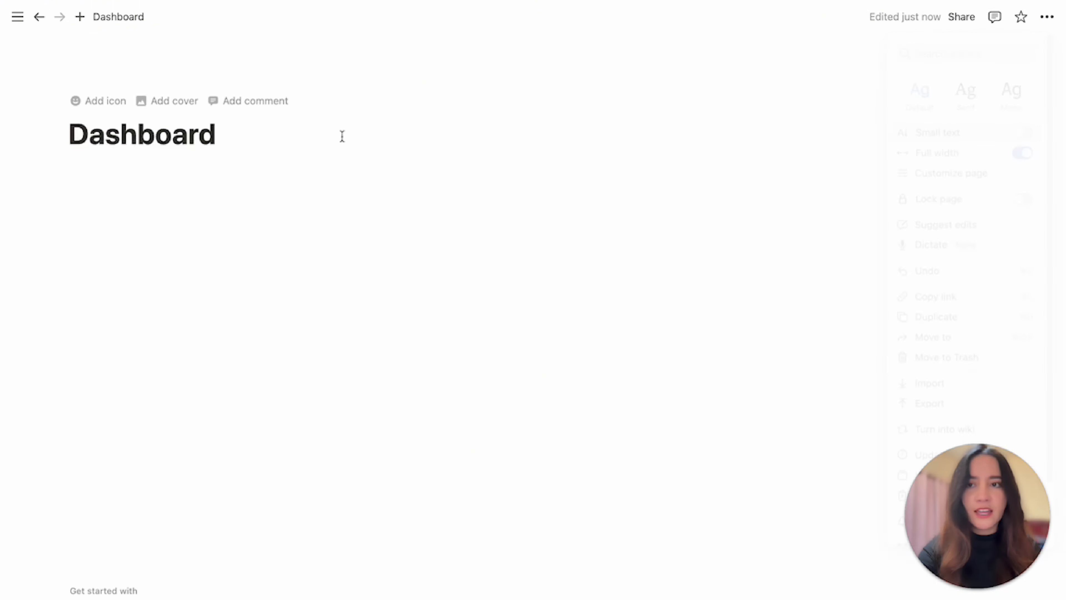
Add a cactus emoji as the page icon.
{"action": "left_click", "coordinate": [112, 106]}
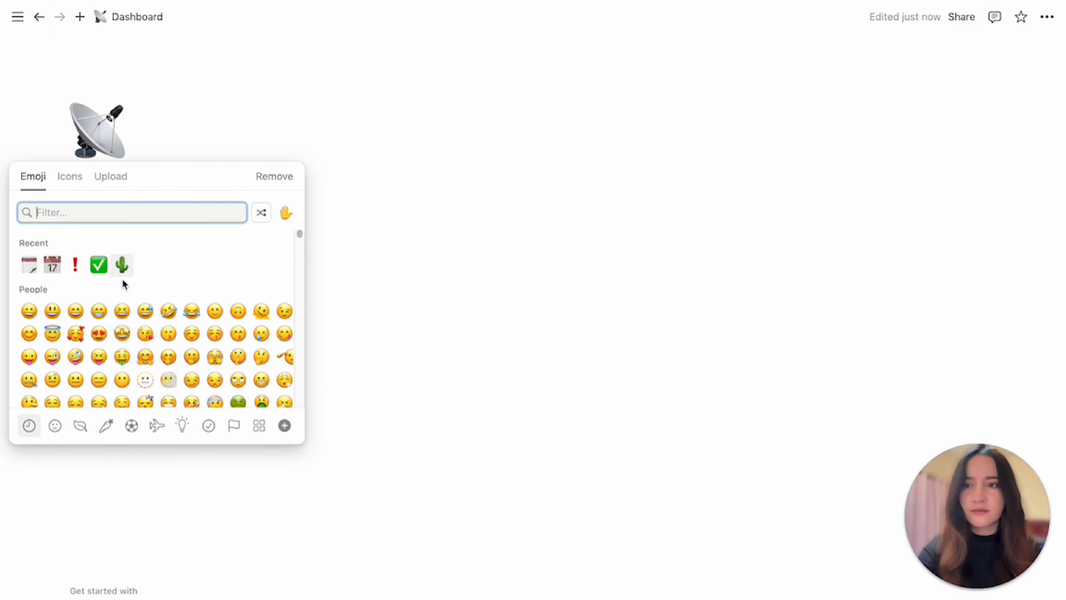
{"action": "left_click", "coordinate": [122, 265]}
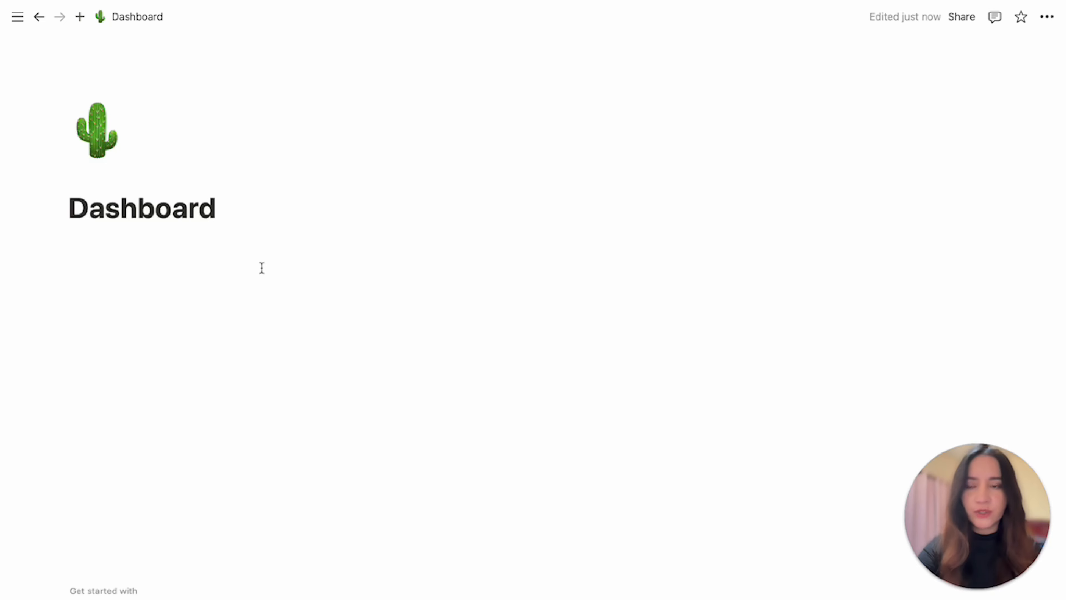
Add a cover and replace it with a sand dunes image found on Unsplash by searching 'neutral'.
{"action": "left_click", "coordinate": [116, 181]}
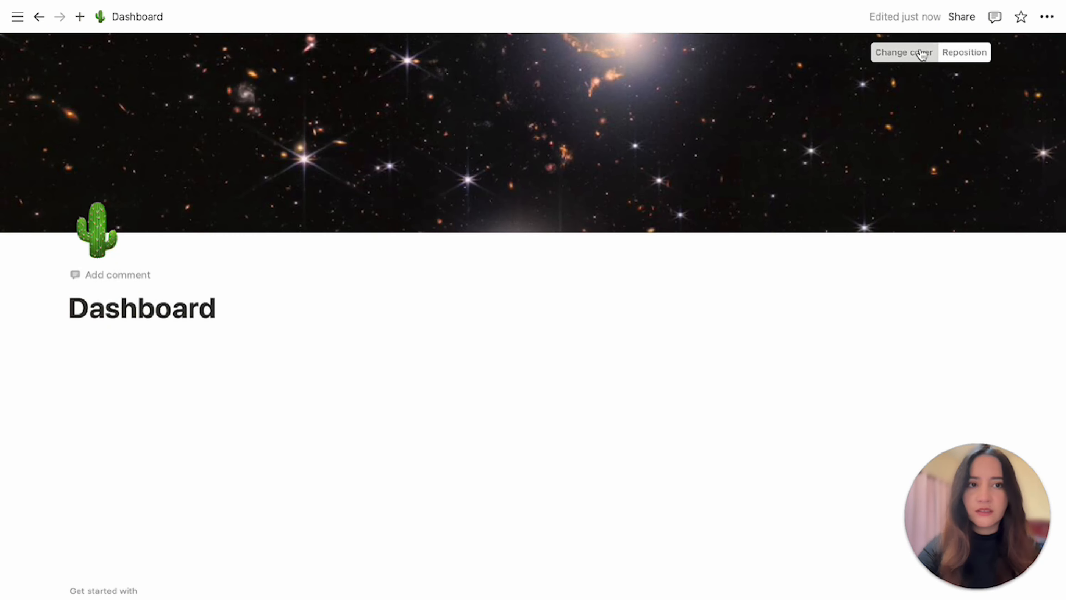
{"action": "left_click", "coordinate": [923, 52]}
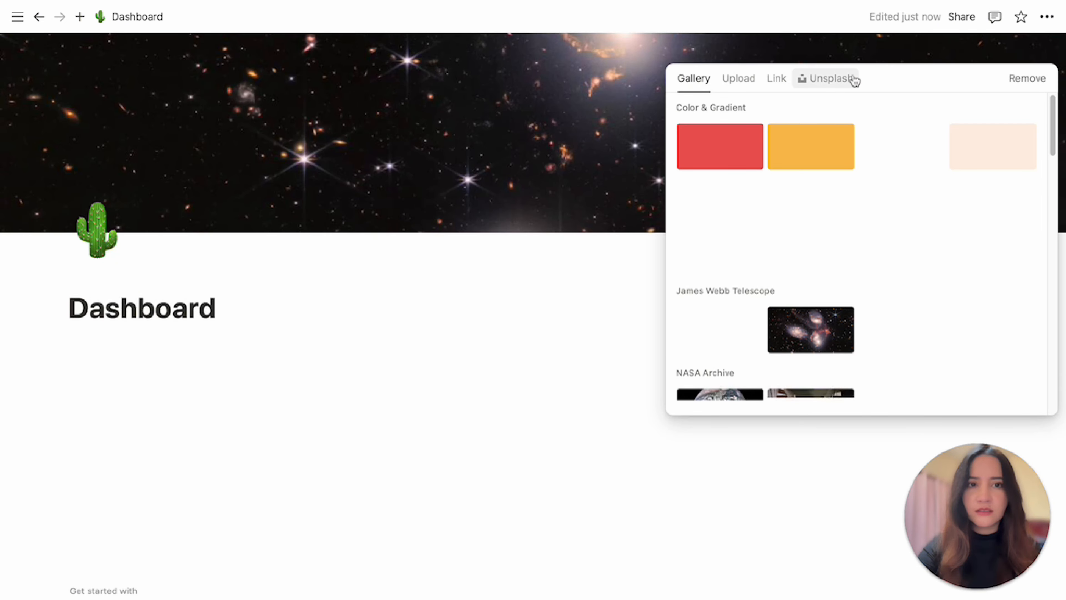
{"action": "left_click", "coordinate": [827, 78]}
{"action": "type", "text": "neutral"}
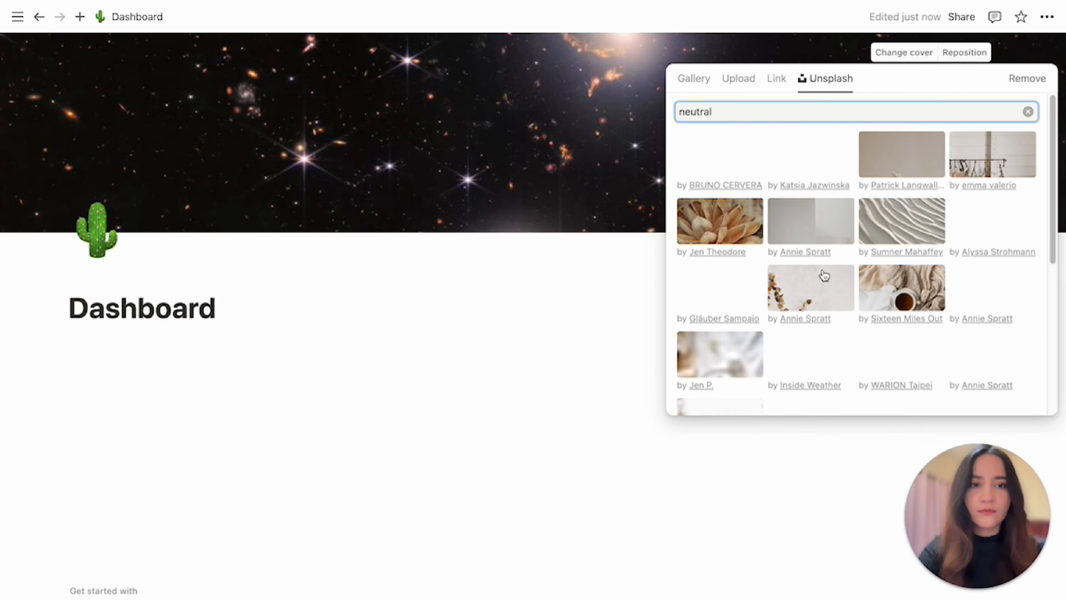
{"action": "left_click", "coordinate": [898, 224]}
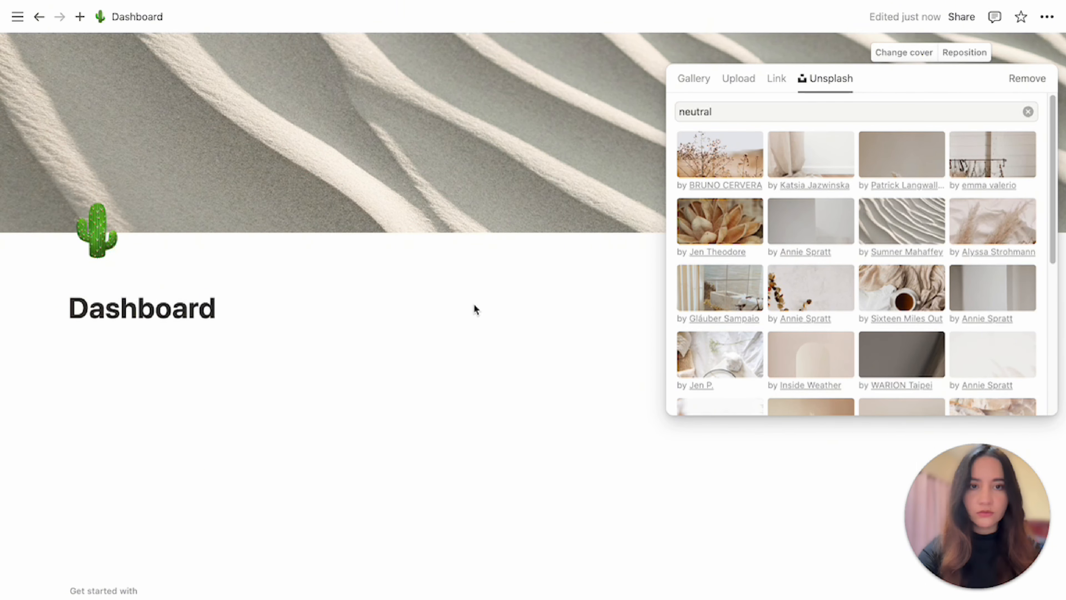
{"action": "left_click", "coordinate": [153, 343]}
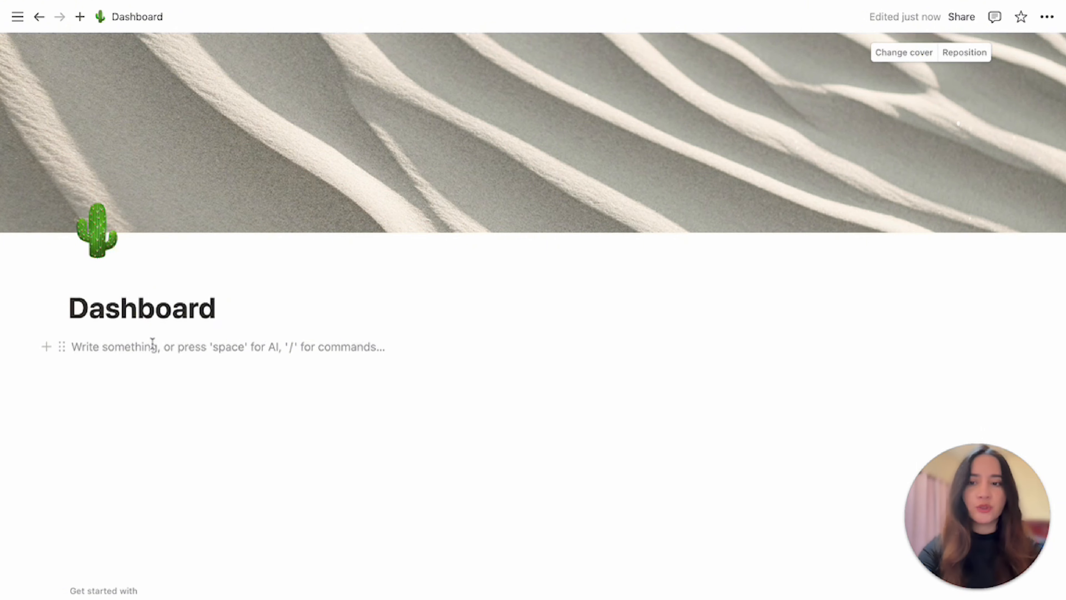
Insert a callout block below the title and give it a green background.
{"action": "type", "text": "/cal"}
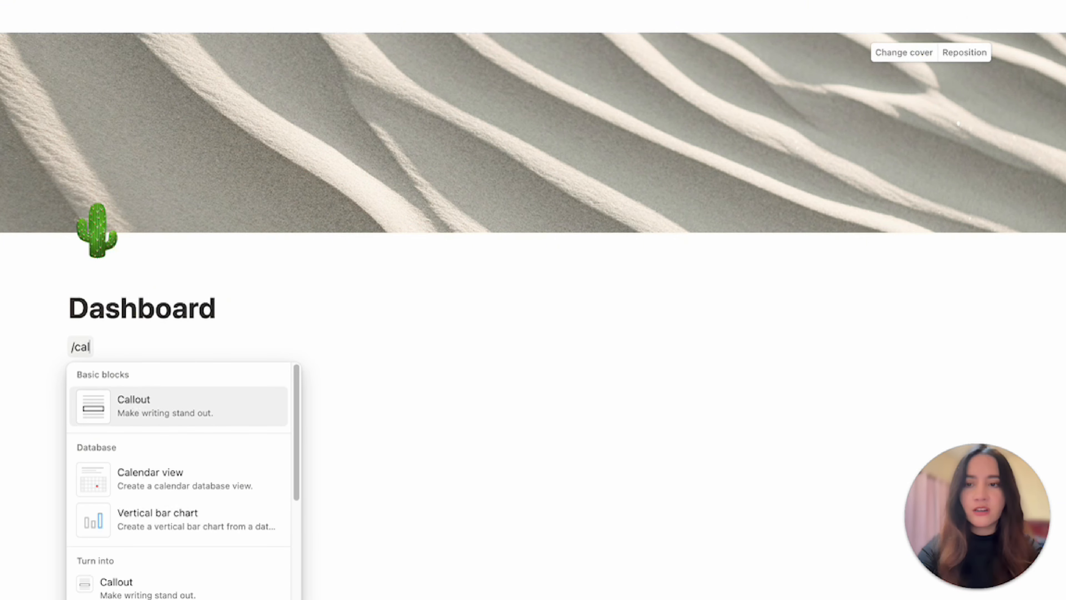
{"action": "key", "text": "Return"}
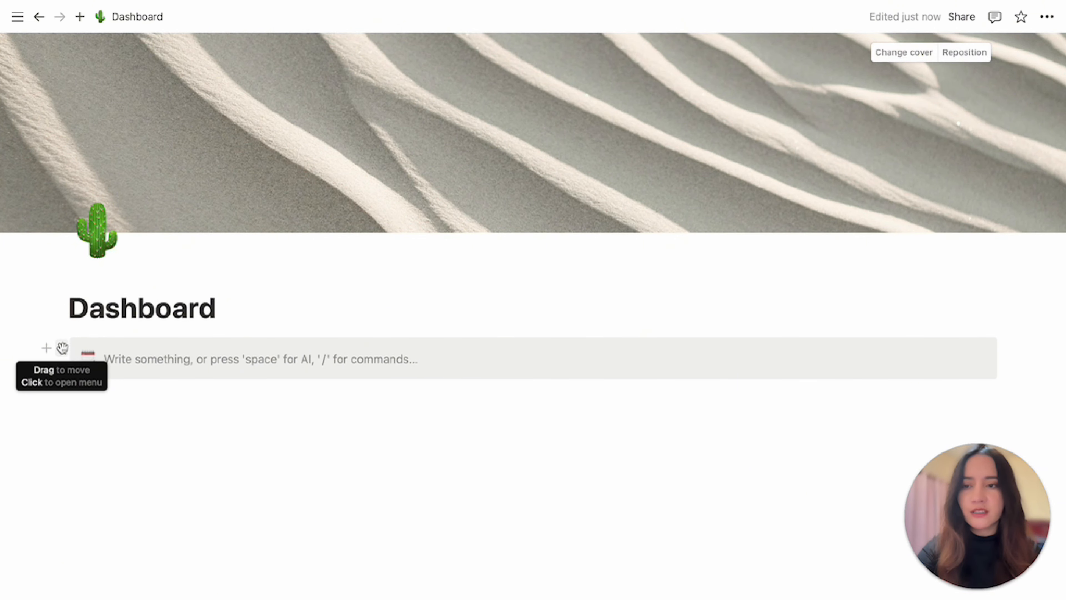
{"action": "left_click", "coordinate": [62, 348]}
{"action": "mouse_move", "coordinate": [150, 466]}
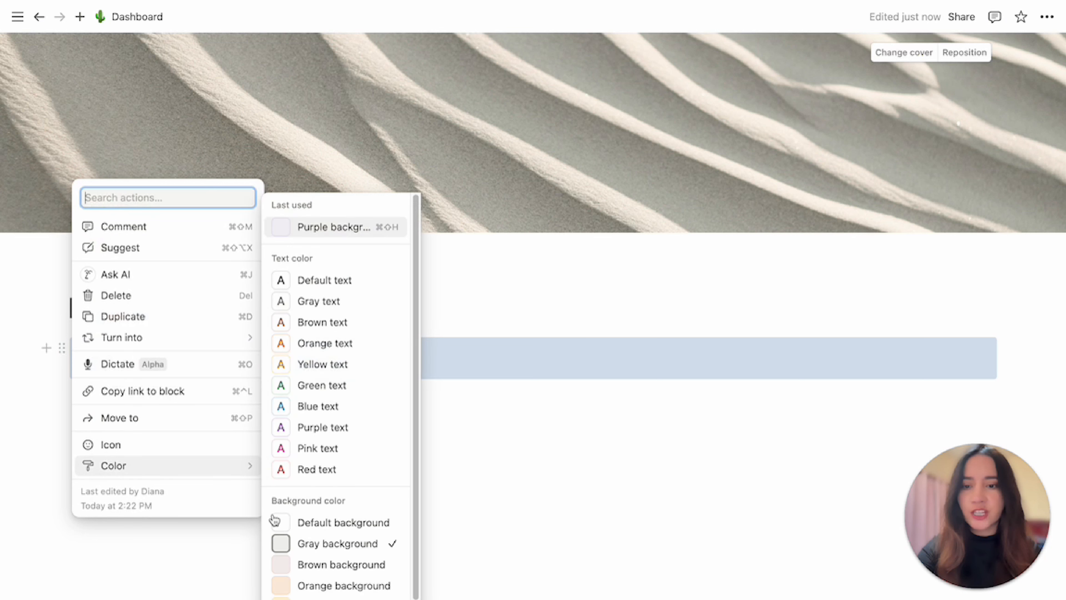
{"action": "left_click", "coordinate": [331, 599]}
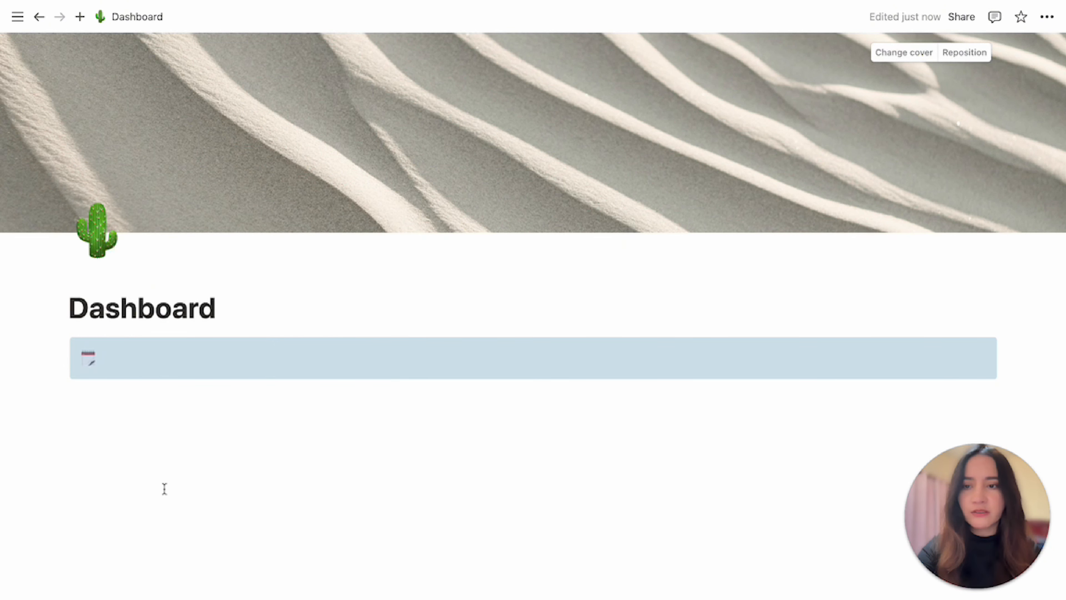
{"action": "left_click", "coordinate": [165, 489]}
Set the callout's icon to the cactus and write 'The best way to get something done is to begin'.
{"action": "left_click", "coordinate": [89, 361]}
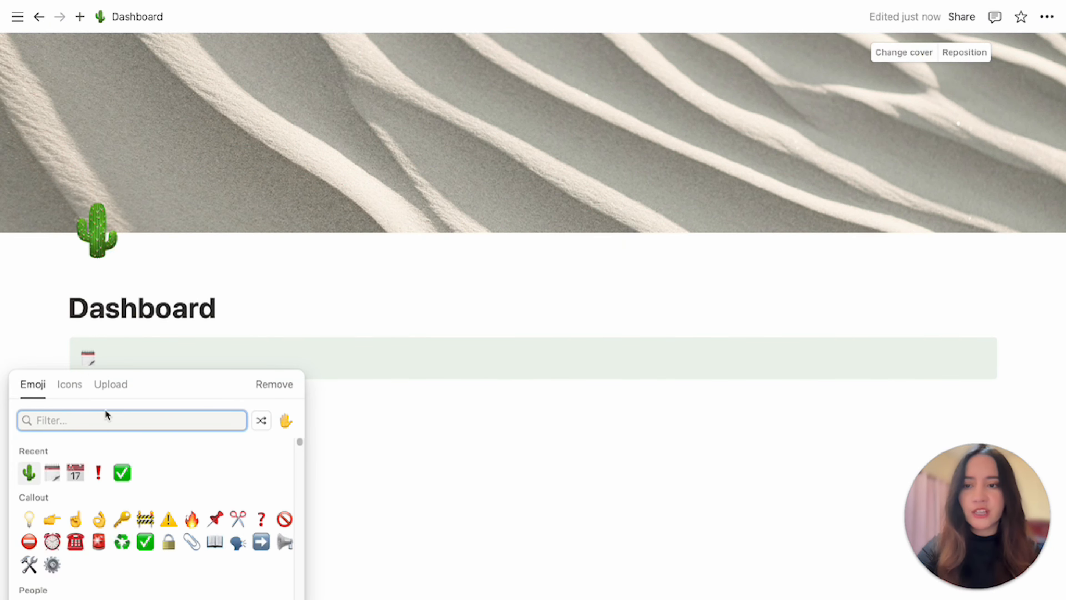
{"action": "left_click", "coordinate": [29, 473]}
{"action": "left_click", "coordinate": [150, 362]}
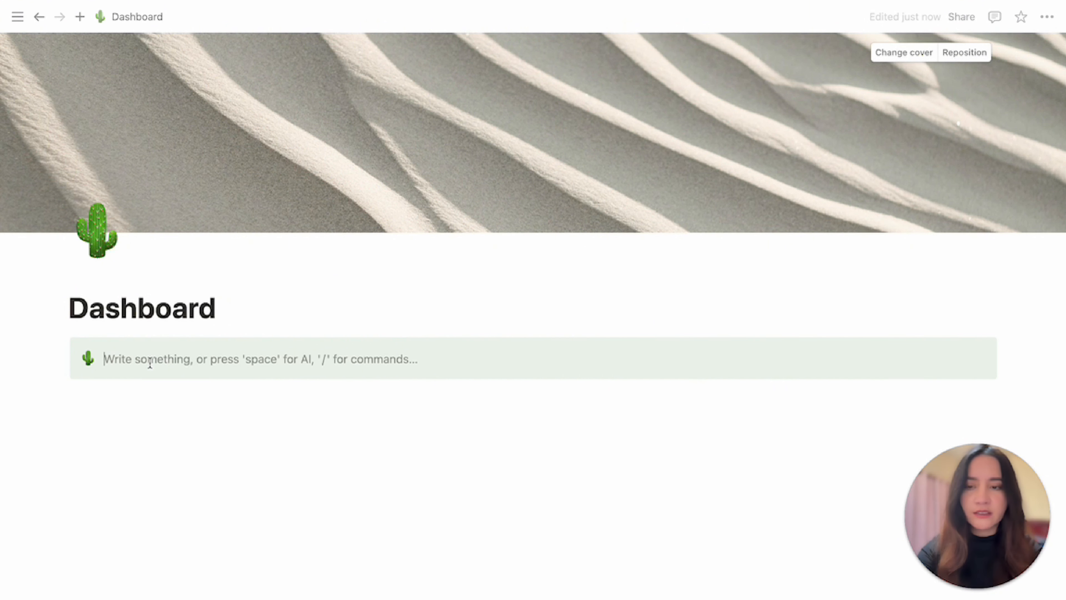
{"action": "type", "text": "T"}
{"action": "key", "text": "BackSpace"}
{"action": "type", "text": "The best way"}
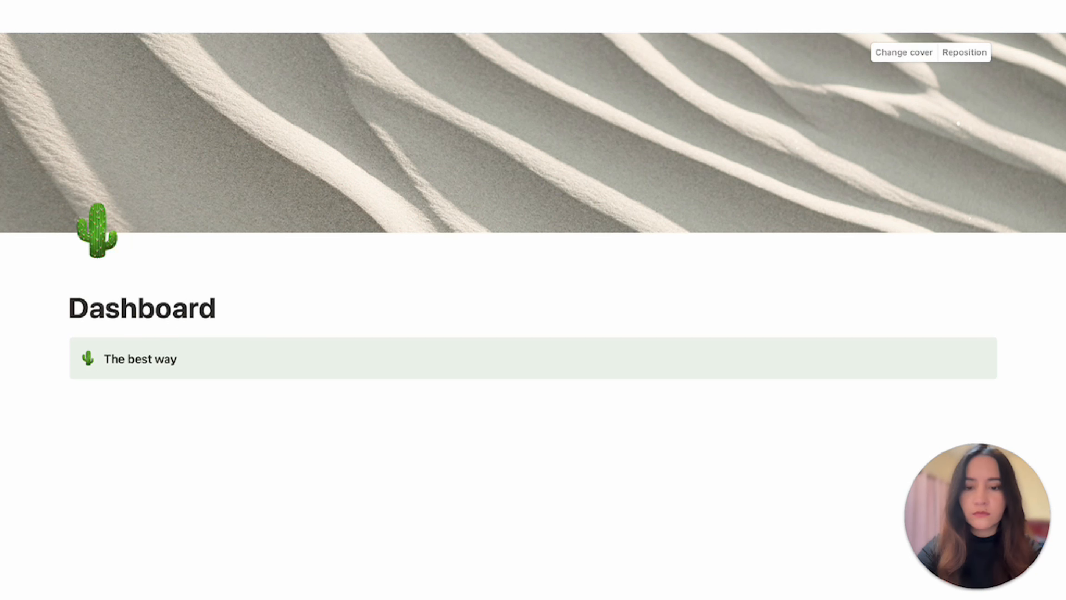
{"action": "type", "text": " to get somethin"}
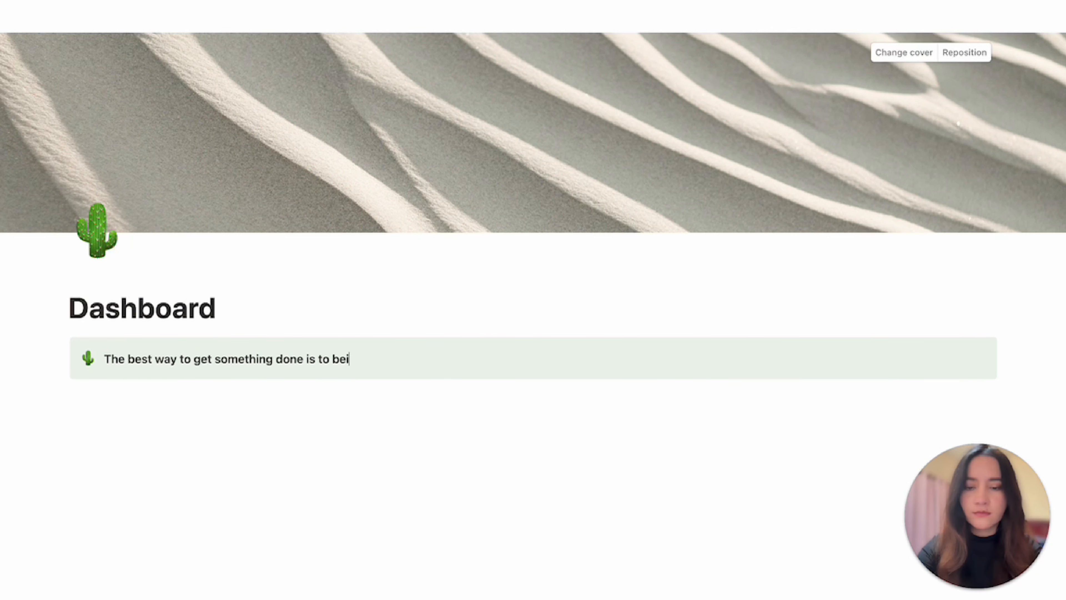
{"action": "type", "text": "g done is to begin"}
{"action": "key", "text": "Return"}
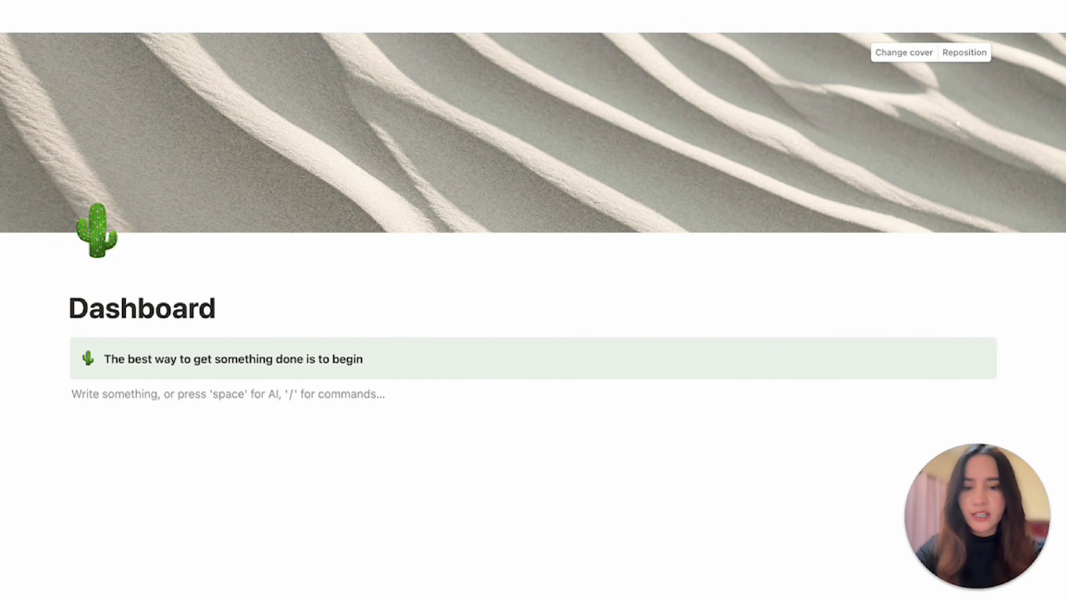
Insert an inline database below the callout as a new blank table.
{"action": "type", "text": "/data"}
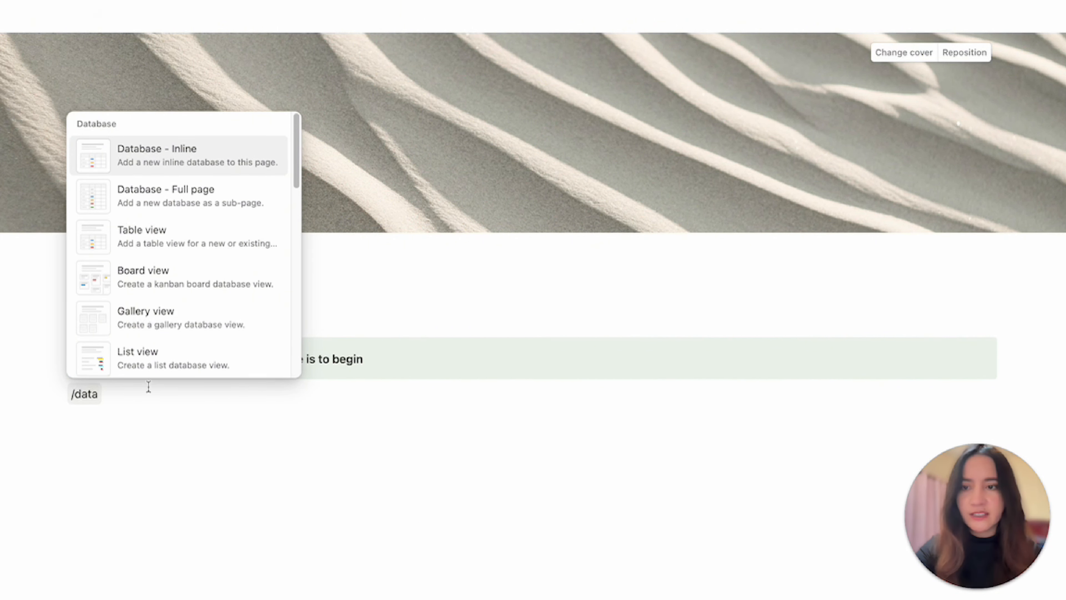
{"action": "left_click", "coordinate": [174, 160]}
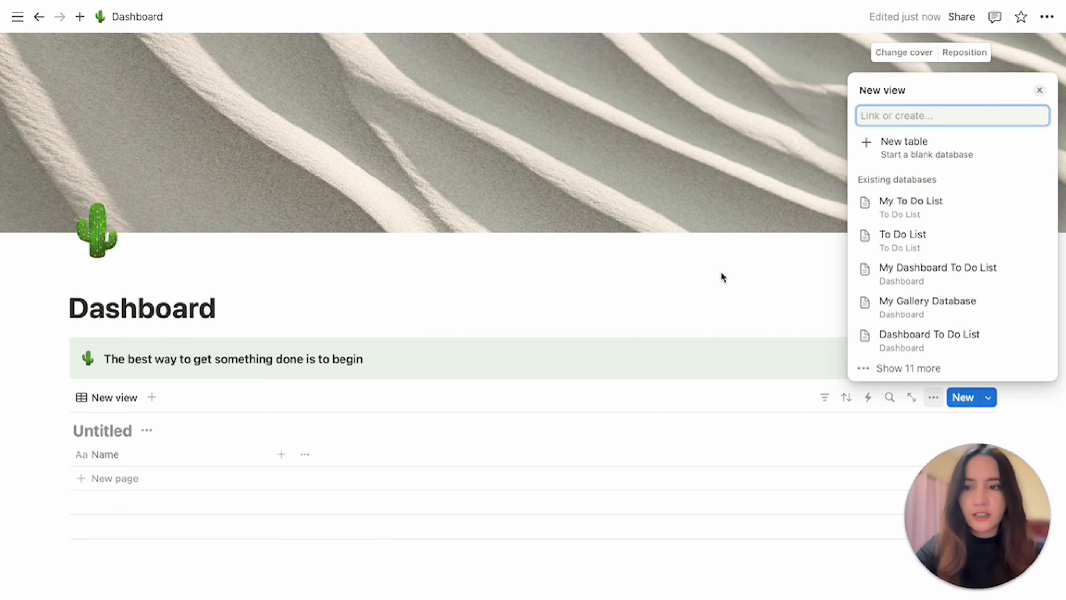
{"action": "left_click", "coordinate": [905, 154]}
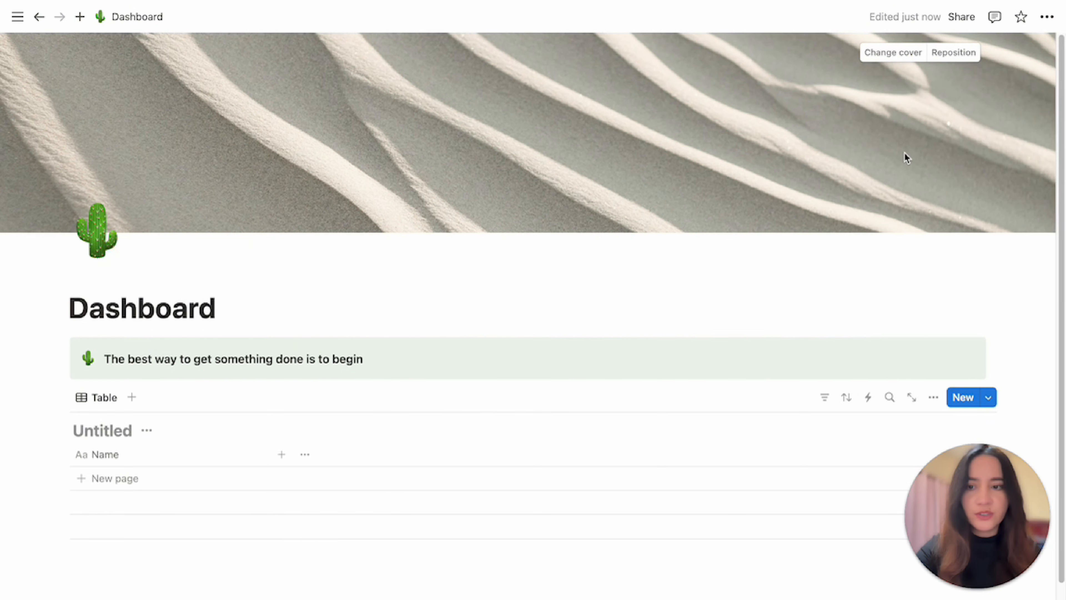
Name the table My Dashboard To Do List and hide its title.
{"action": "left_click", "coordinate": [101, 430]}
{"action": "type", "text": "My"}
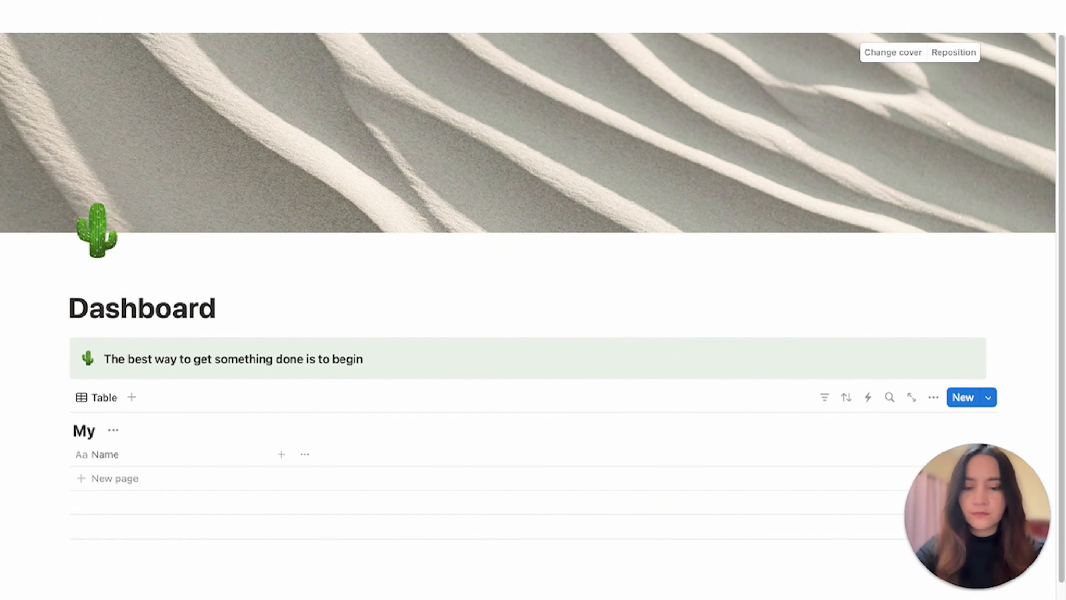
{"action": "type", "text": " Dashboar"}
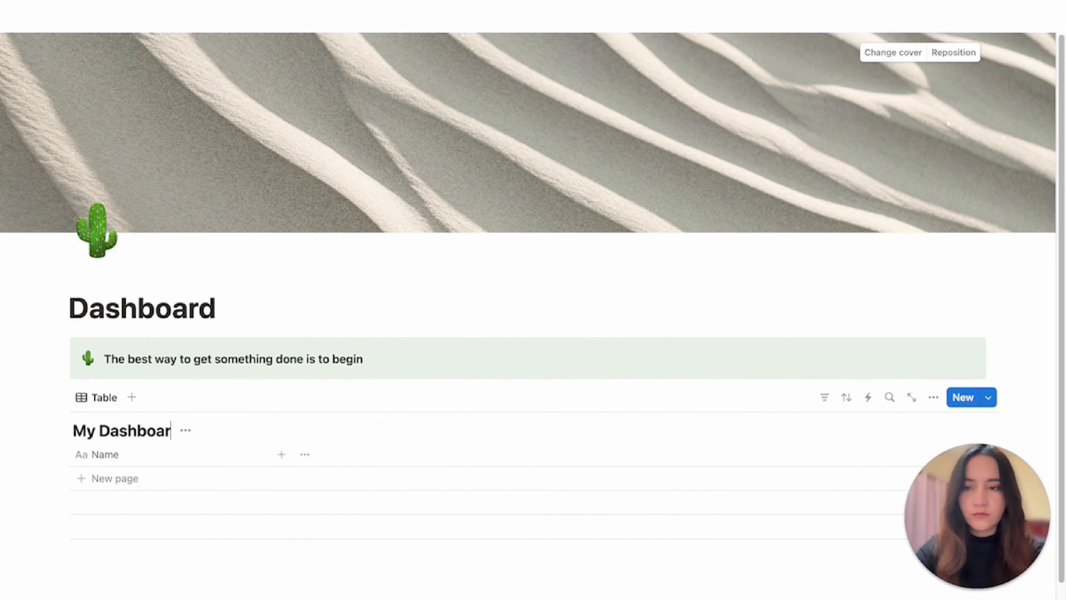
{"action": "type", "text": "d To Do List"}
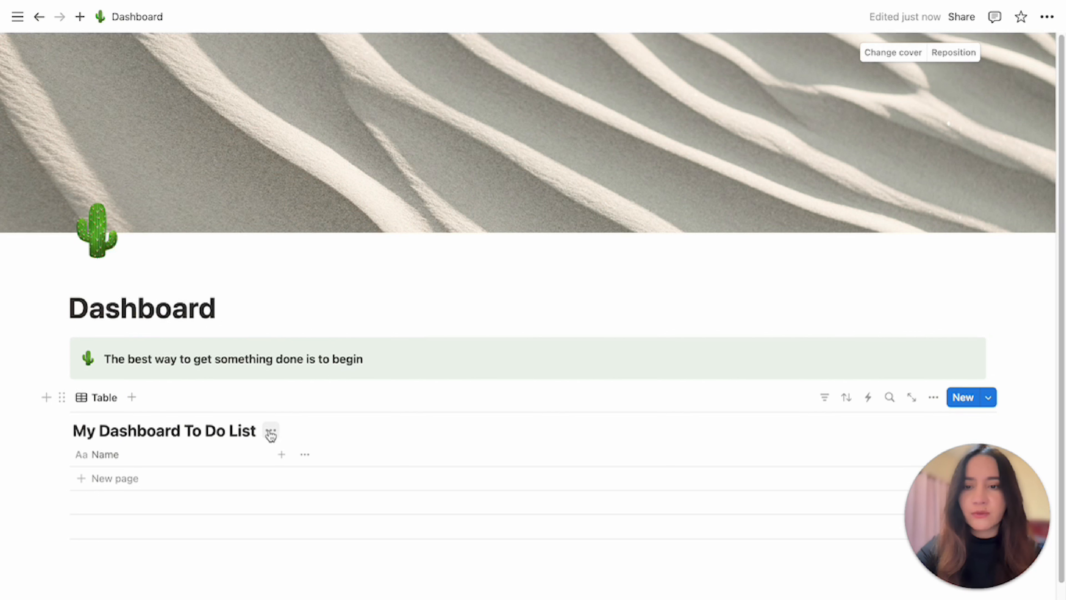
{"action": "left_click", "coordinate": [270, 436]}
{"action": "left_click", "coordinate": [261, 502]}
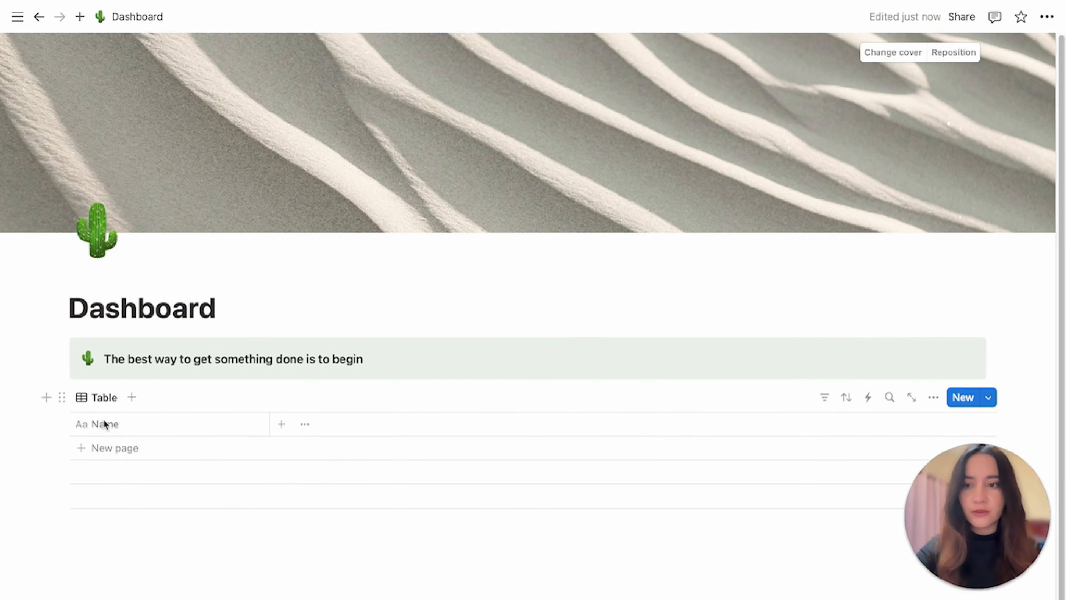
Rename the table's Name property to Task.
{"action": "left_click", "coordinate": [128, 429]}
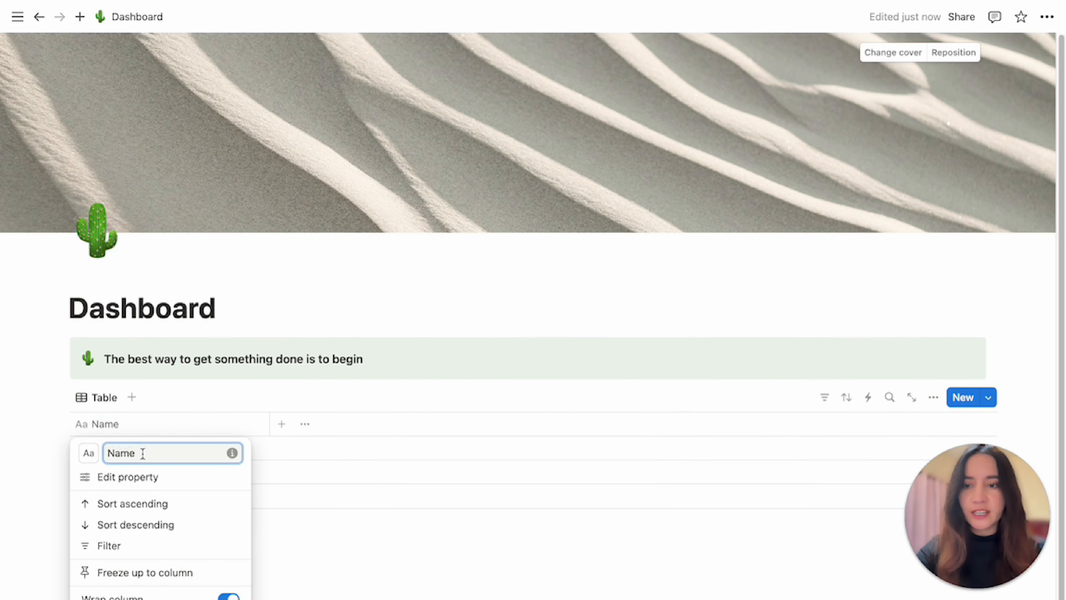
{"action": "left_click_drag", "start_coordinate": [143, 454], "coordinate": [96, 453]}
{"action": "type", "text": "Task"}
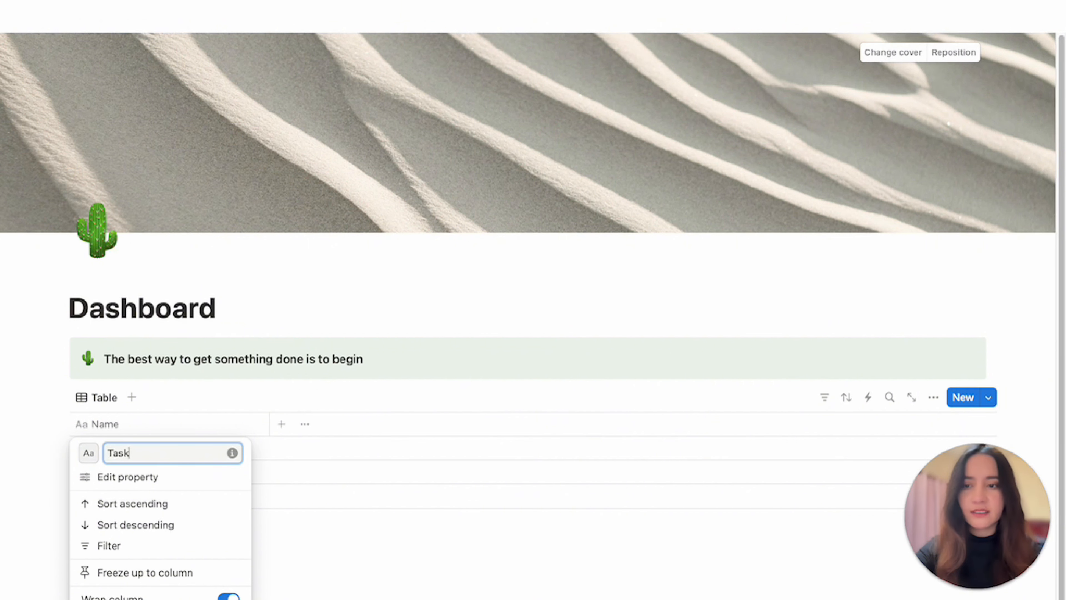
{"action": "left_click", "coordinate": [330, 519]}
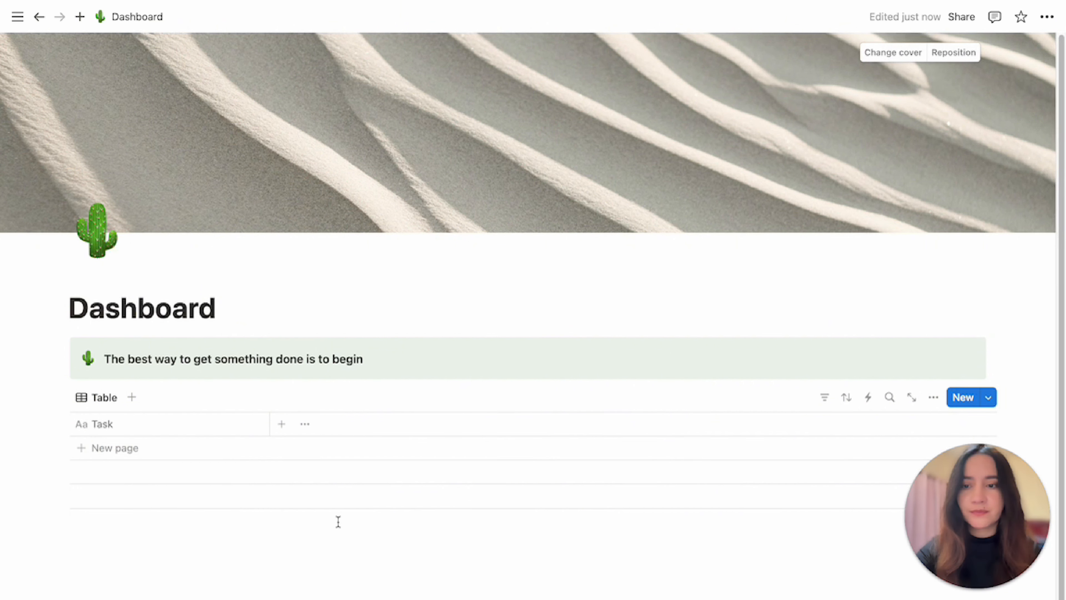
Add a Date property to the table.
{"action": "left_click", "coordinate": [282, 425]}
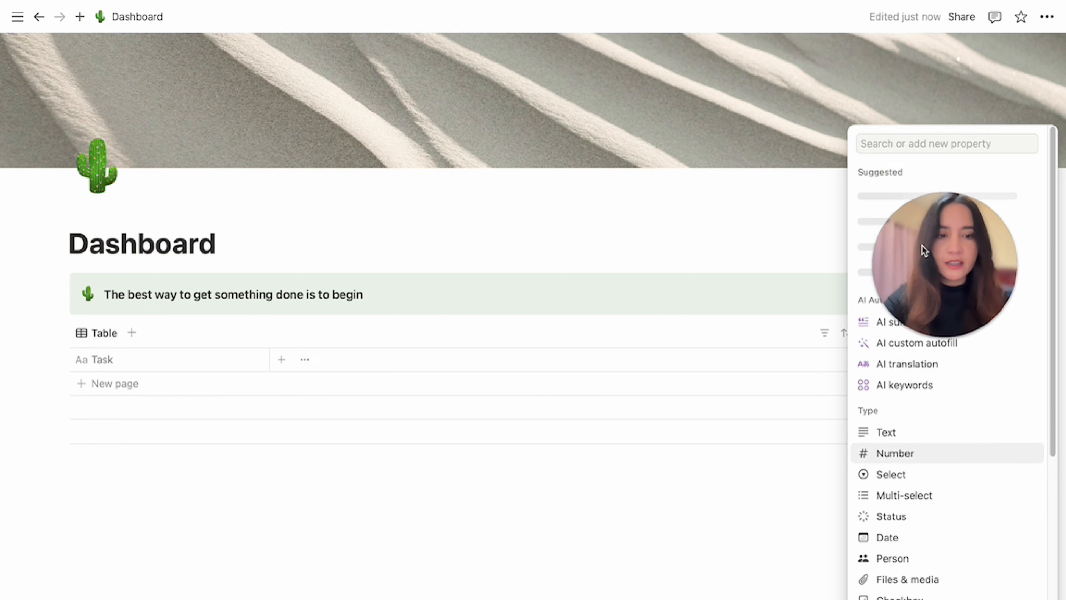
{"action": "left_click", "coordinate": [893, 546]}
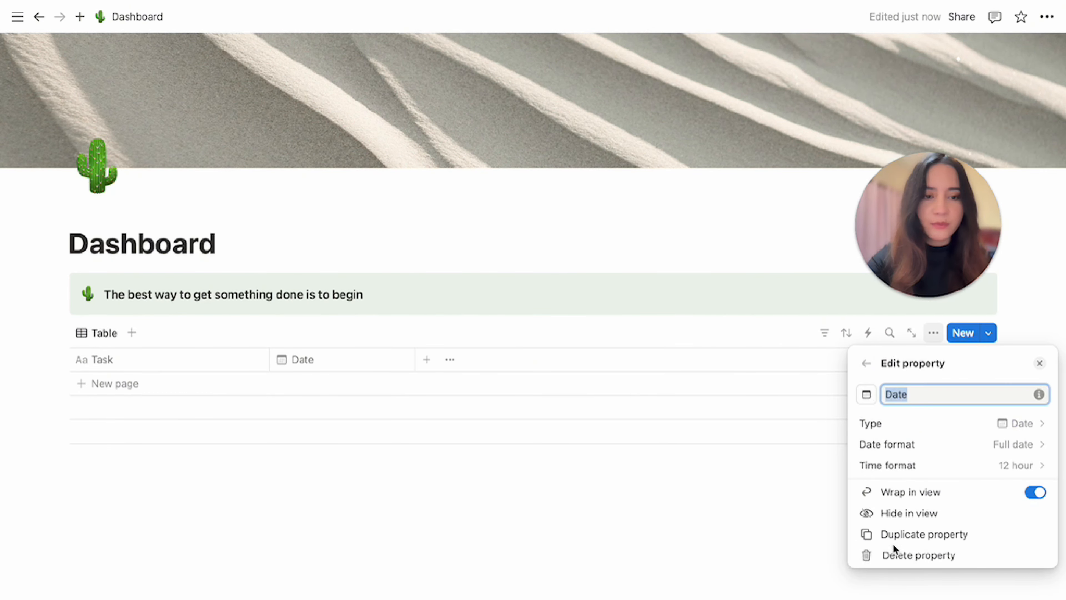
Rename the Date property to Deadline.
{"action": "type", "text": "Dea"}
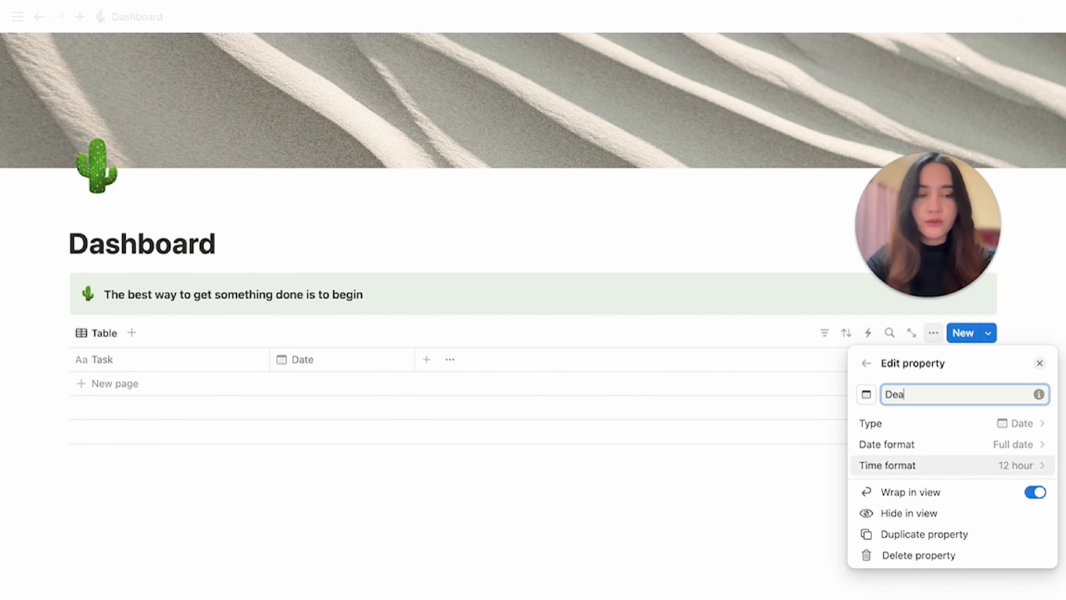
{"action": "type", "text": "dline"}
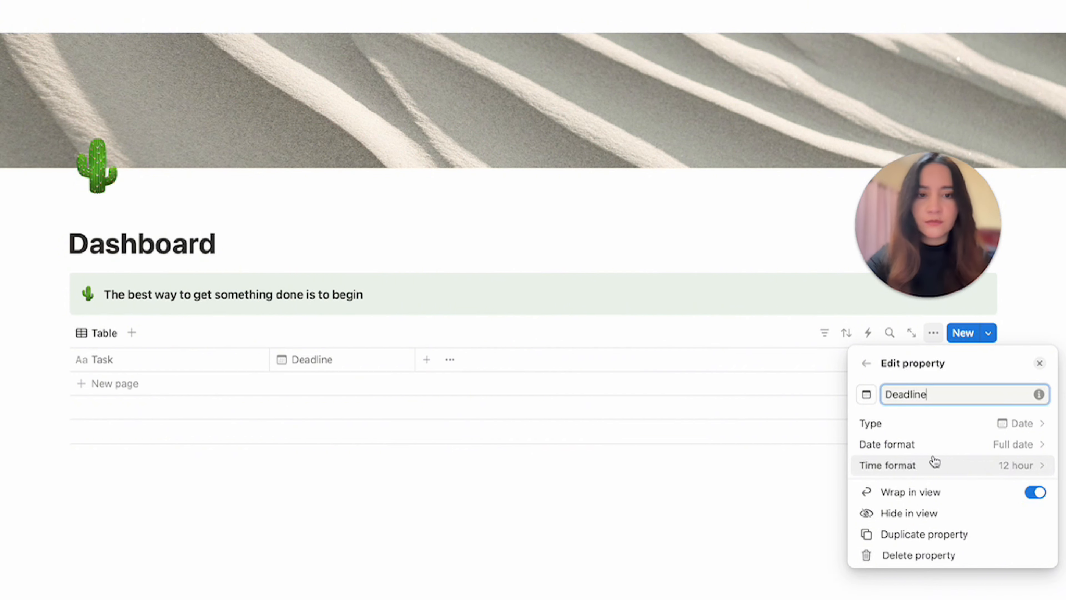
{"action": "left_click", "coordinate": [524, 479]}
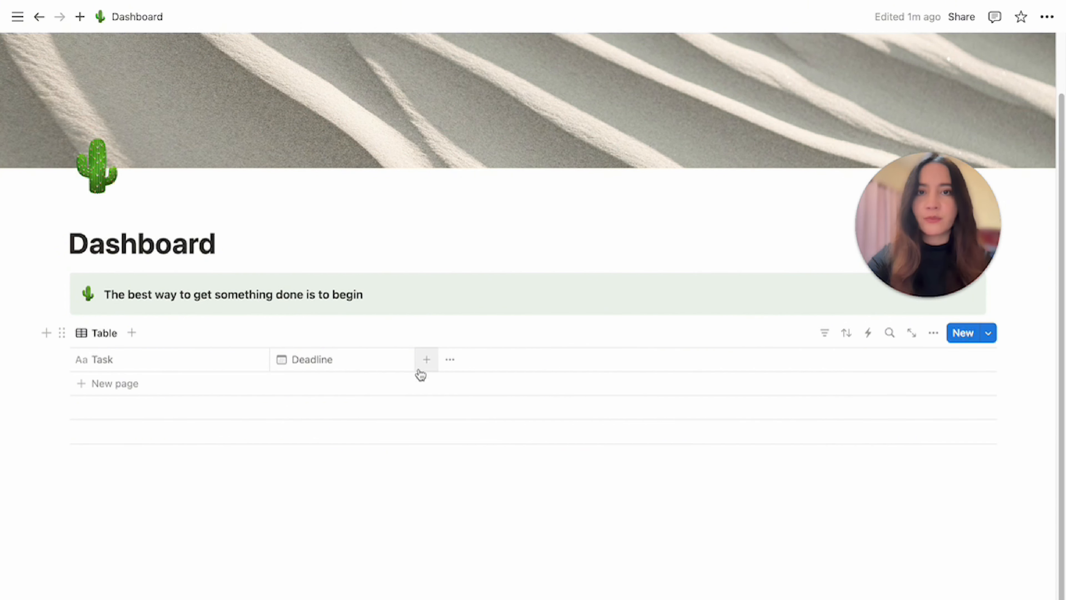
Add a Select property to the table and name it Priority.
{"action": "left_click", "coordinate": [424, 362]}
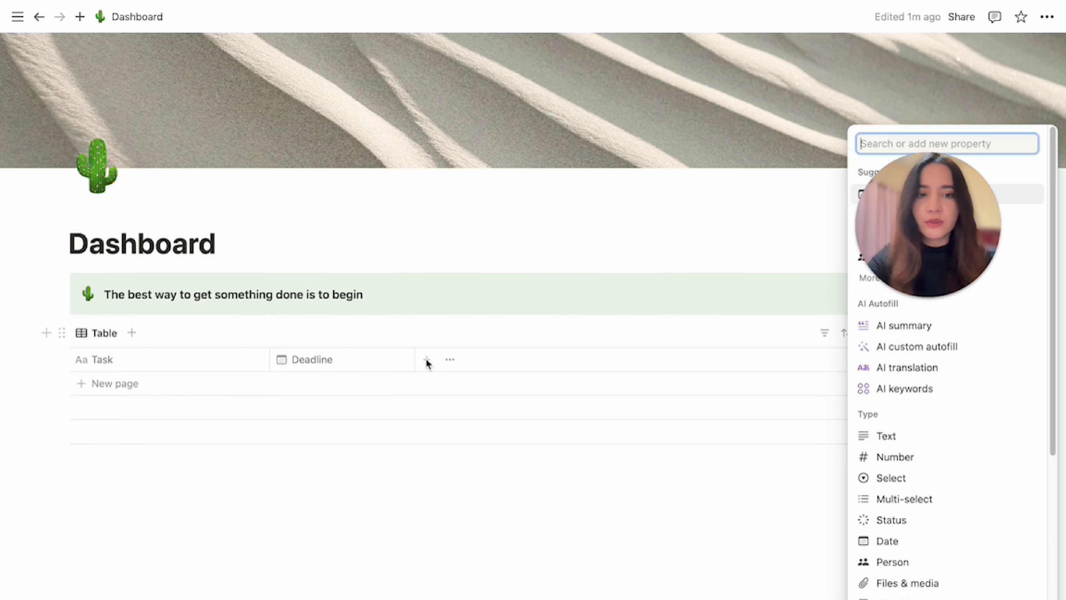
{"action": "left_click", "coordinate": [903, 479]}
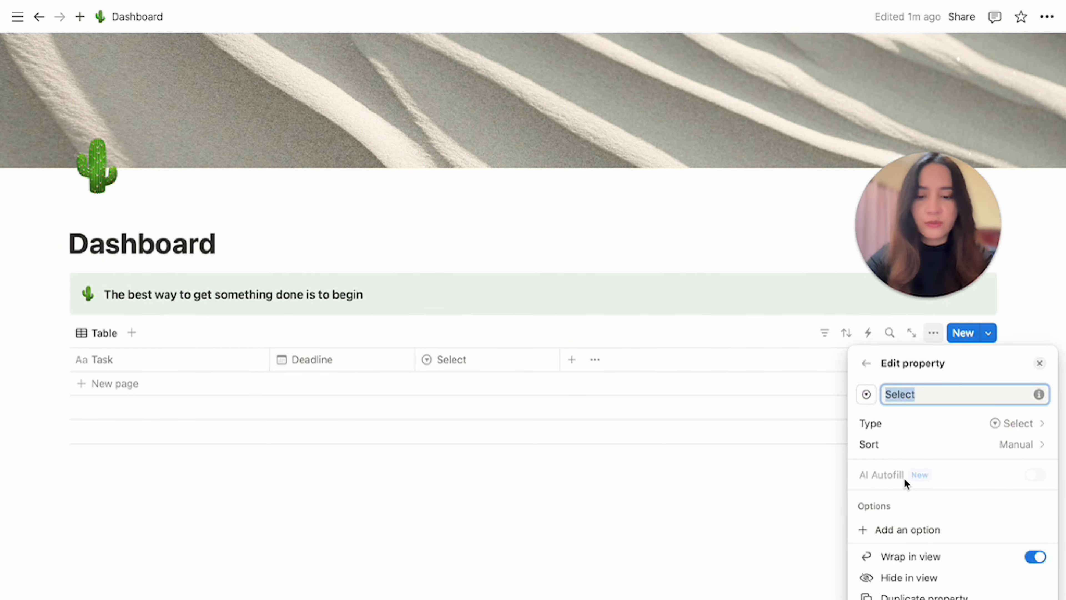
{"action": "type", "text": "Prioty"}
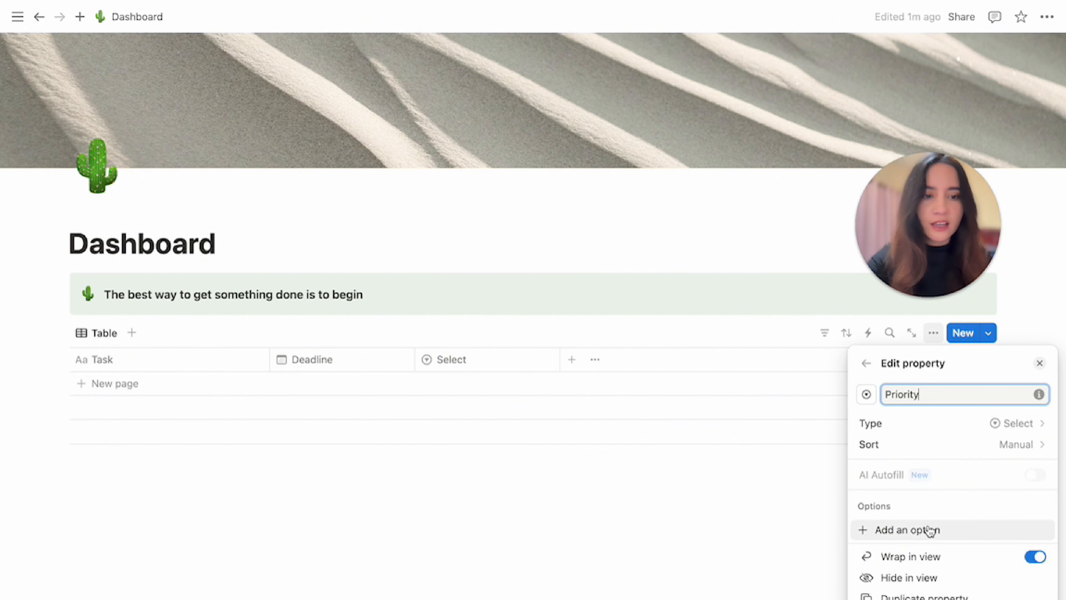
Add the options High, Medium and Low to the Priority property.
{"action": "left_click", "coordinate": [887, 530]}
{"action": "type", "text": "High"}
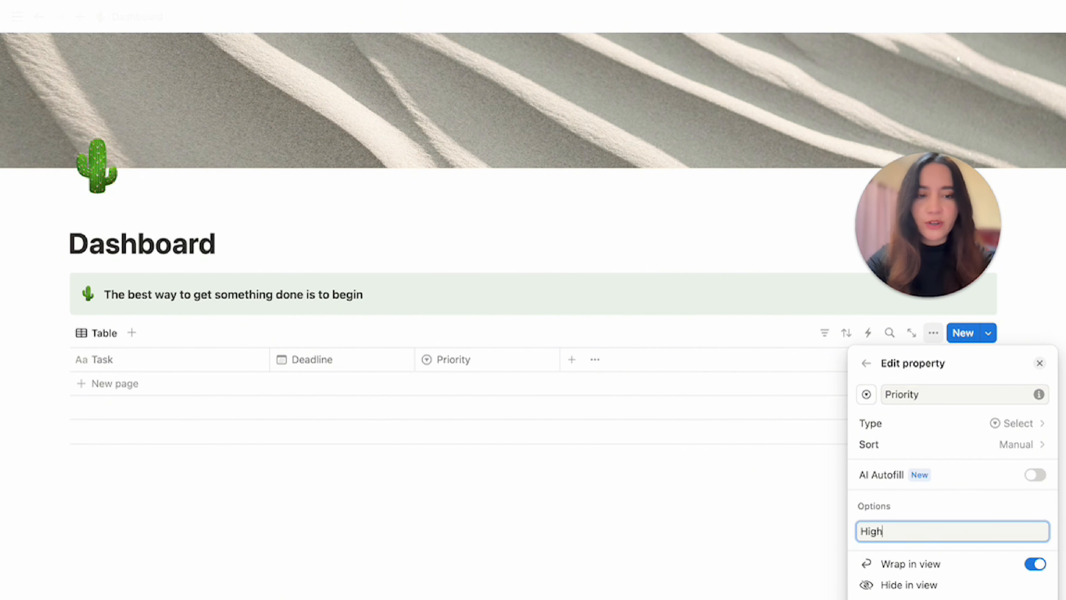
{"action": "key", "text": "Return"}
{"action": "type", "text": "Med"}
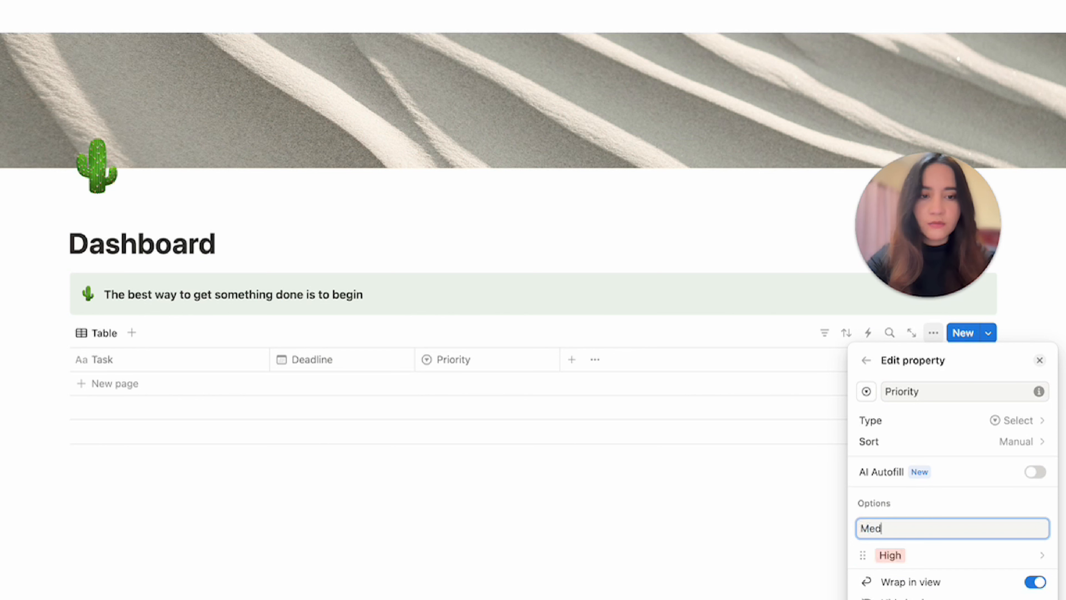
{"action": "type", "text": "ium"}
{"action": "key", "text": "Return"}
{"action": "type", "text": "Low"}
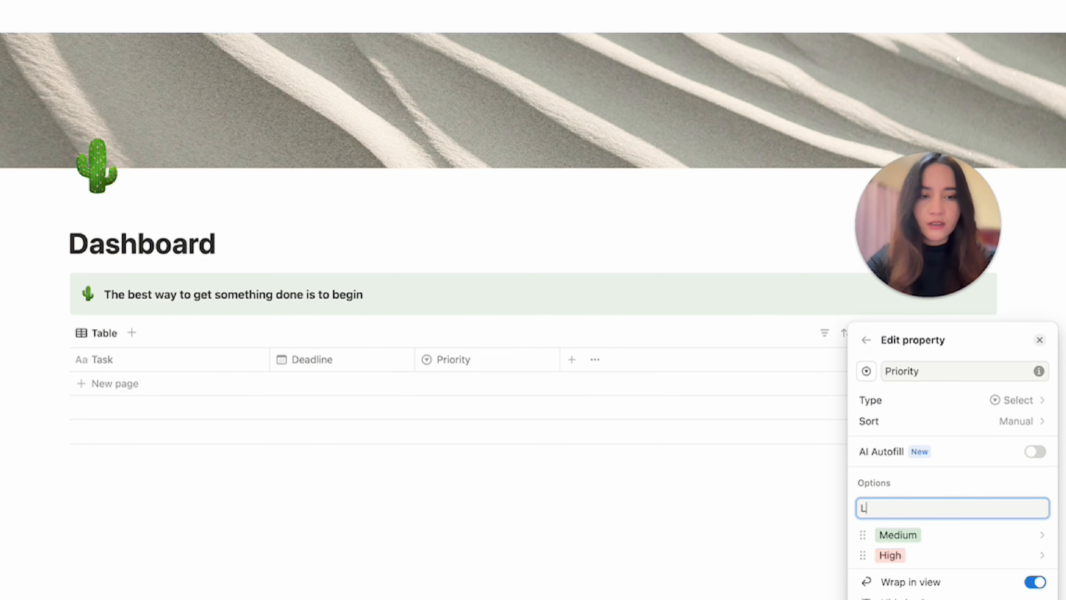
{"action": "key", "text": "Return"}
Color the Medium priority option yellow and the Low option green.
{"action": "left_click", "coordinate": [909, 535]}
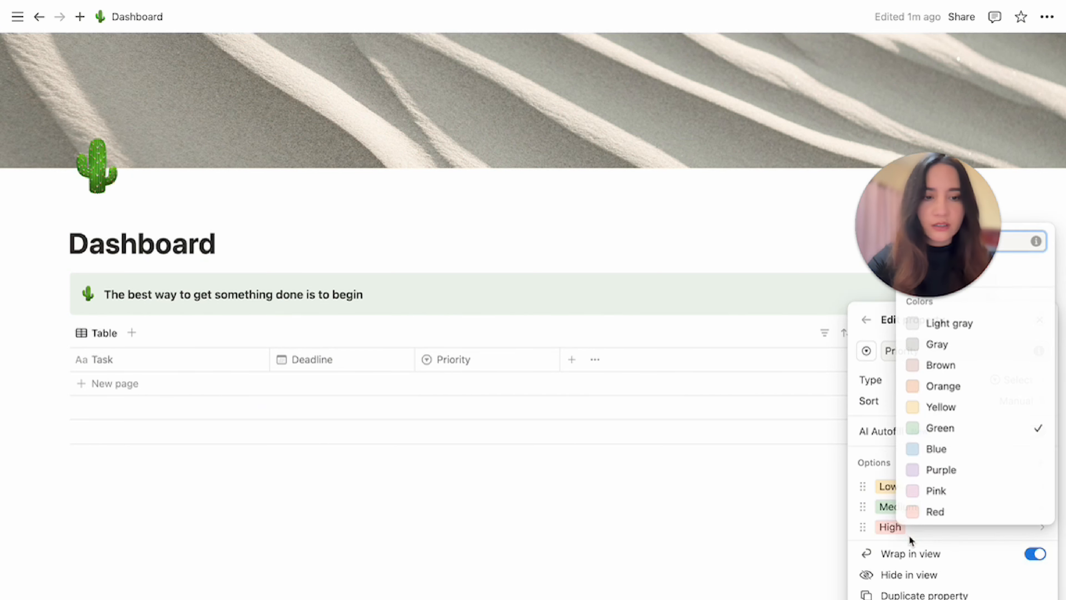
{"action": "left_click", "coordinate": [940, 408]}
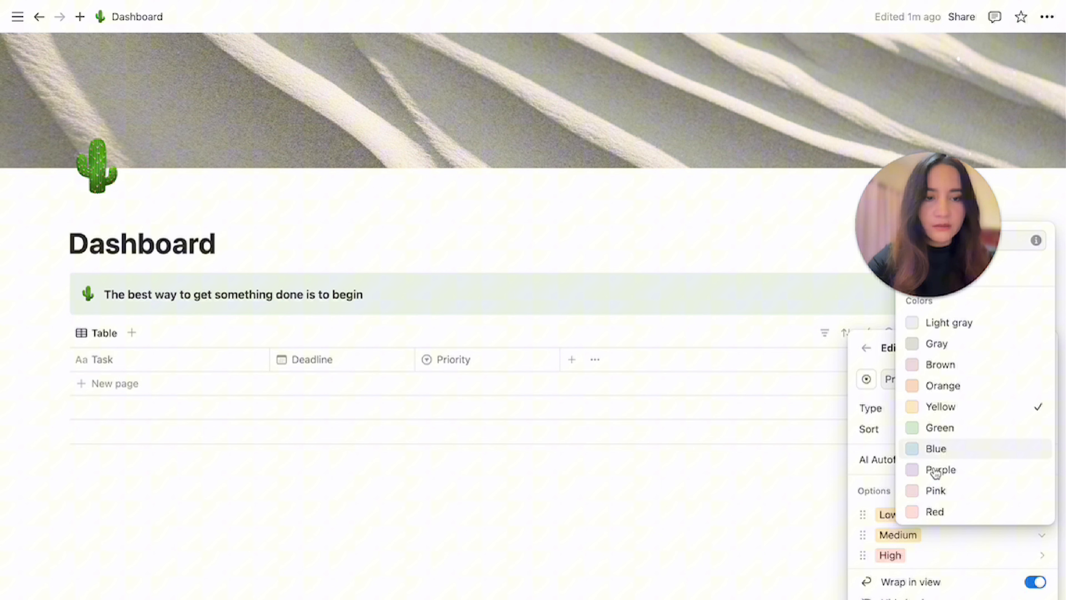
{"action": "left_click", "coordinate": [886, 515]}
{"action": "left_click", "coordinate": [950, 408]}
{"action": "left_click", "coordinate": [533, 576]}
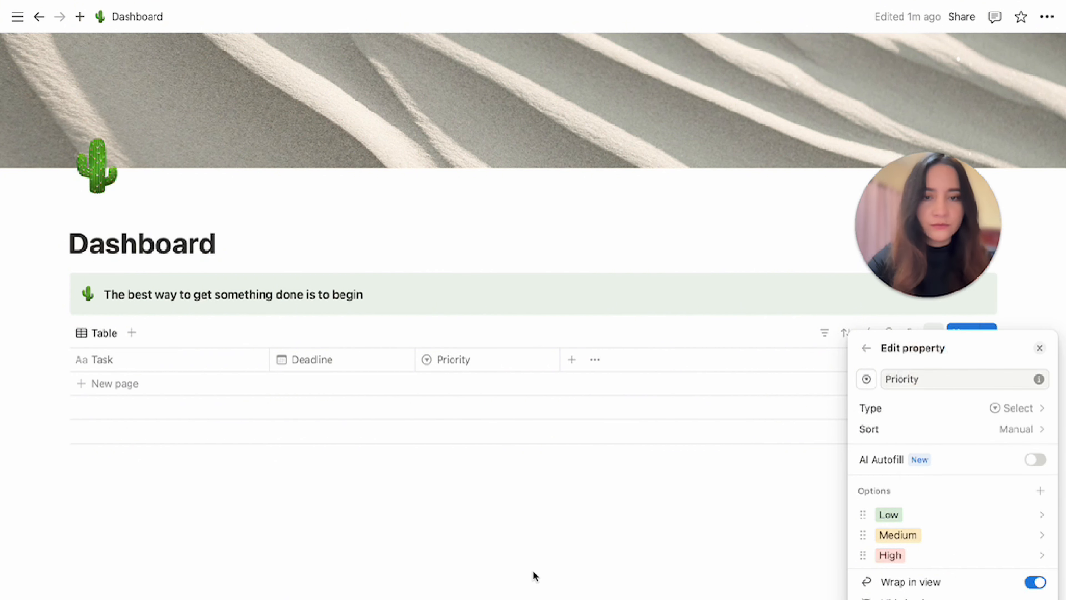
{"action": "left_click", "coordinate": [534, 575]}
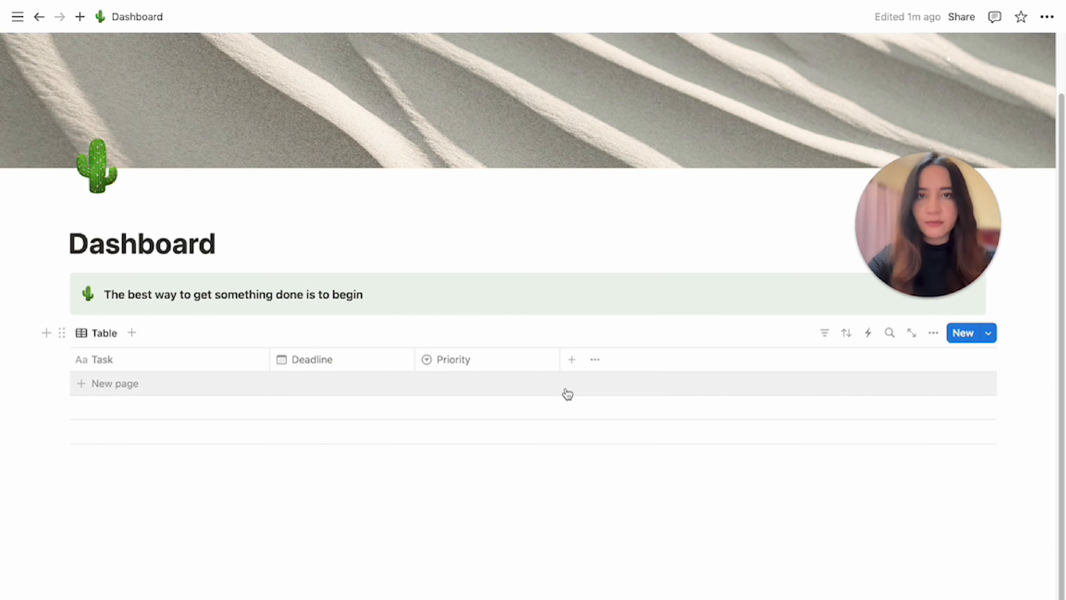
Add a Checkbox property to the table and name it Done.
{"action": "left_click", "coordinate": [572, 359]}
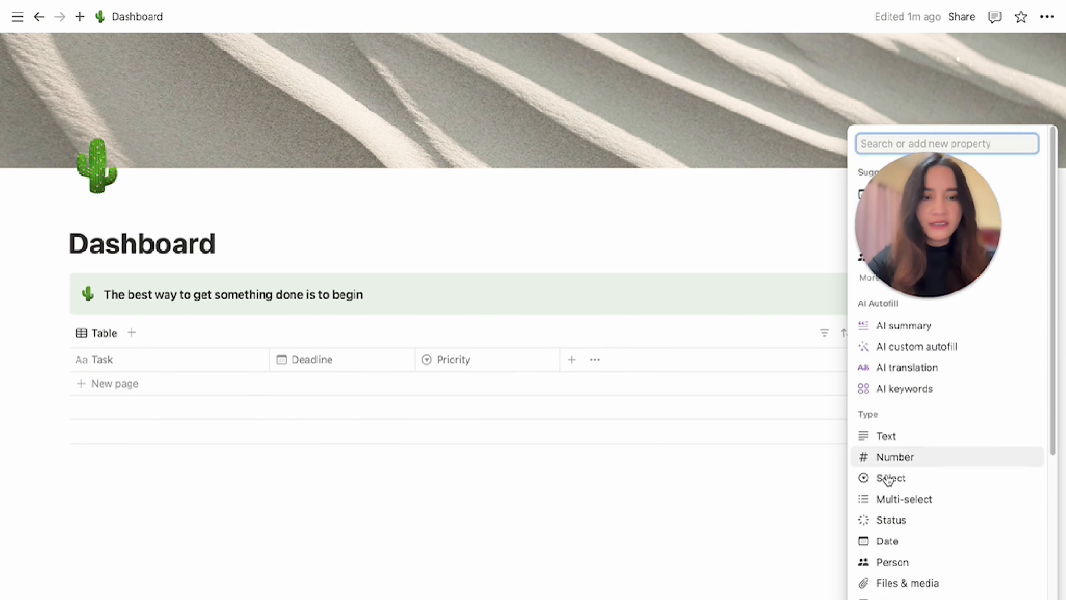
{"action": "scroll", "coordinate": [891, 546], "scroll_direction": "down", "scroll_amount": 1}
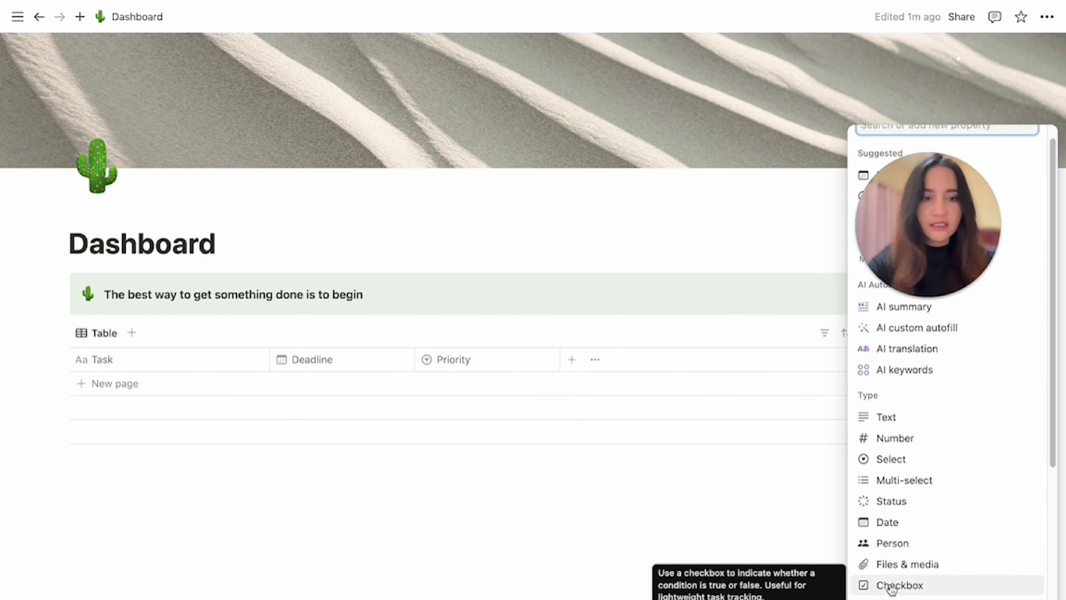
{"action": "left_click", "coordinate": [892, 586]}
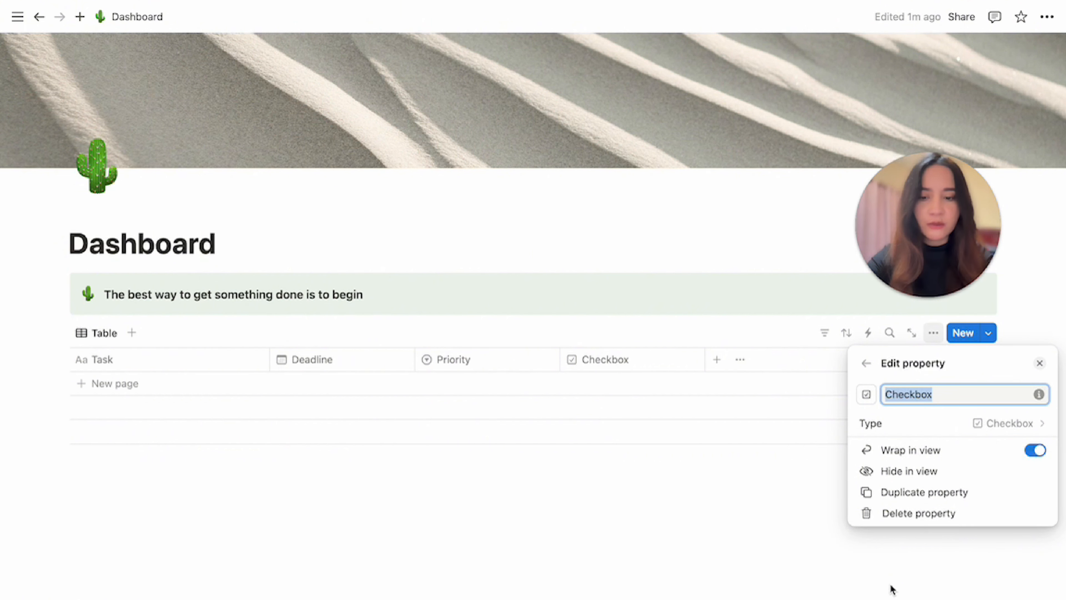
{"action": "type", "text": "Done"}
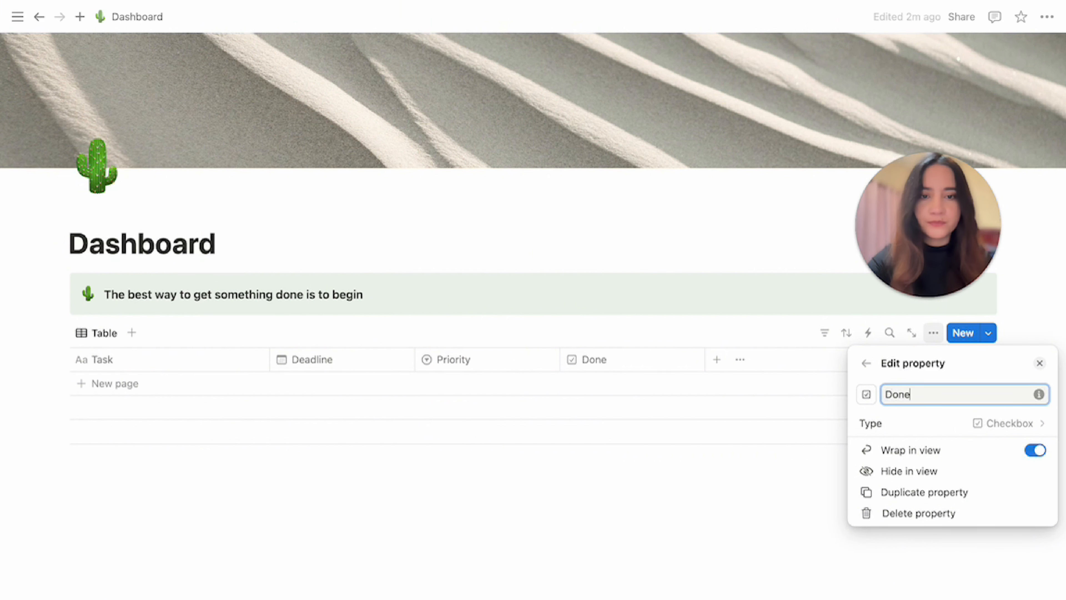
{"action": "left_click", "coordinate": [573, 540]}
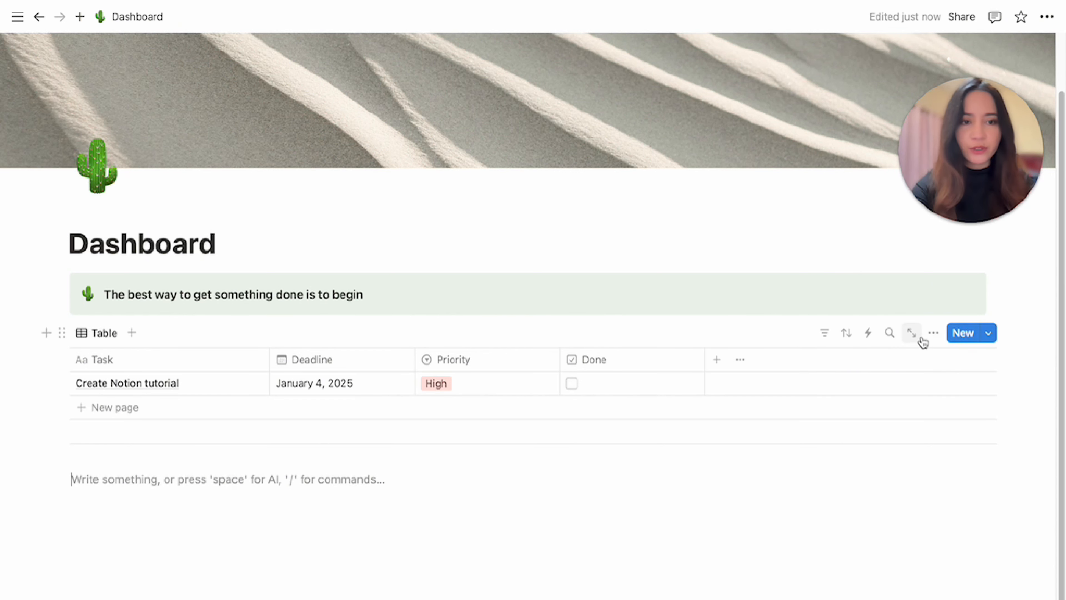
Switch the to-do database view layout from Table to List.
{"action": "left_click", "coordinate": [933, 334]}
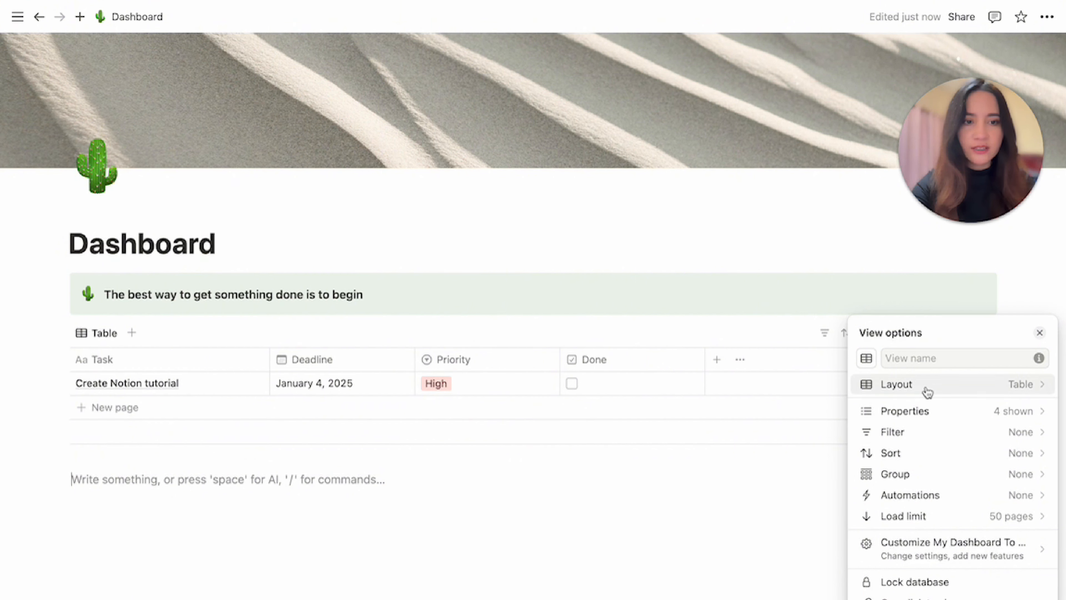
{"action": "left_click", "coordinate": [896, 387]}
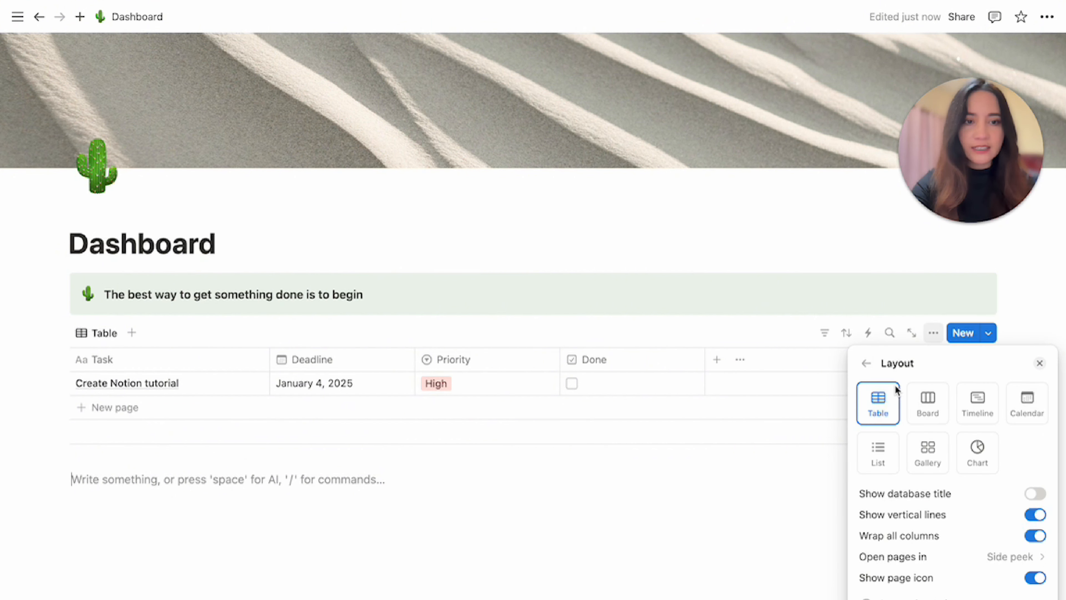
{"action": "left_click", "coordinate": [878, 452]}
{"action": "left_click", "coordinate": [918, 232]}
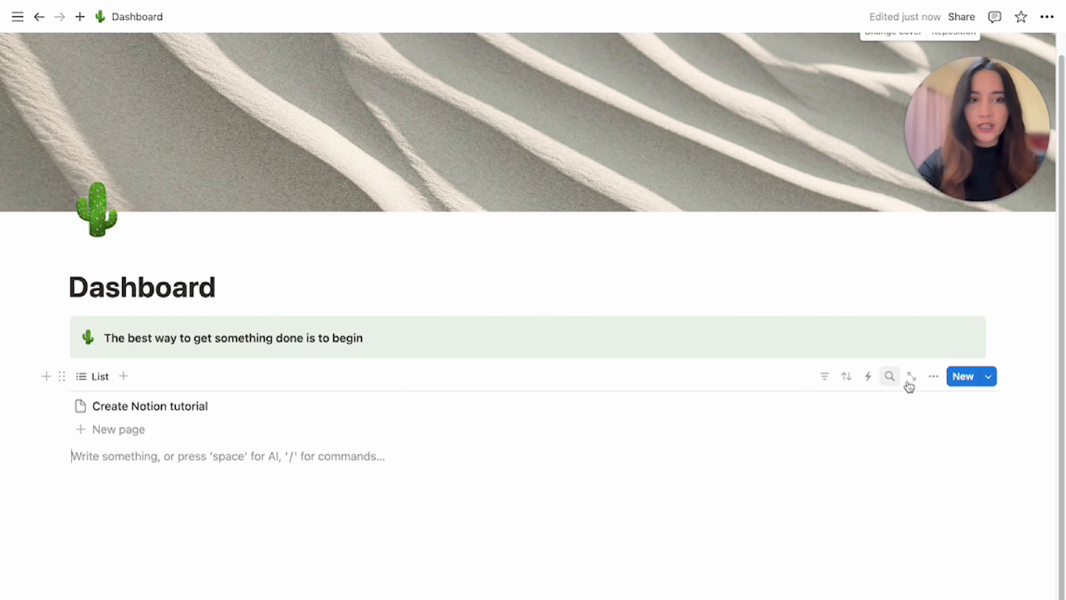
Show the Priority and Done properties in the list view.
{"action": "left_click", "coordinate": [933, 377]}
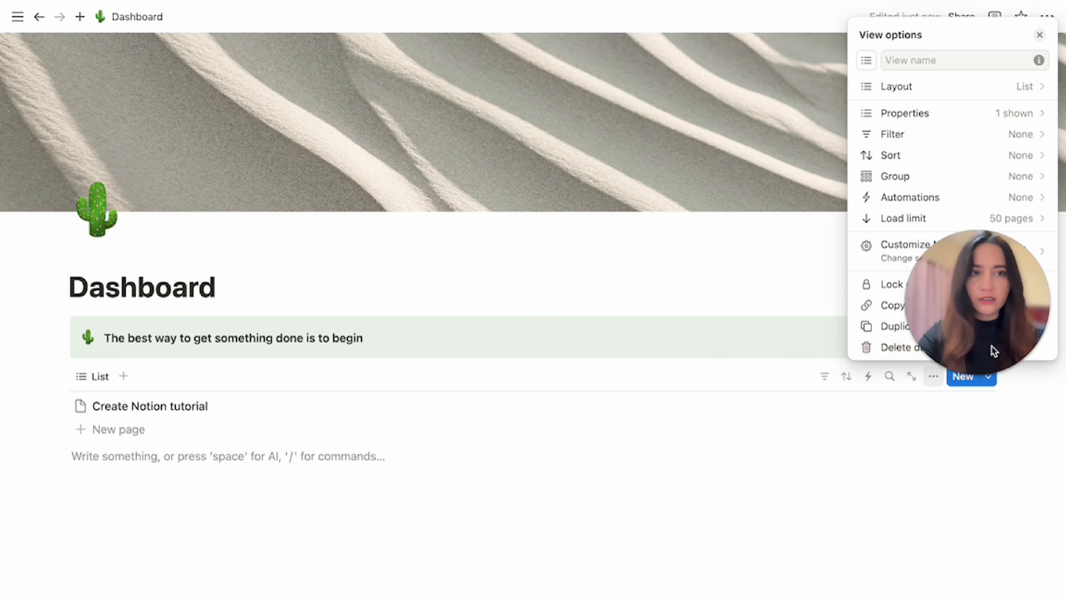
{"action": "left_click", "coordinate": [953, 113]}
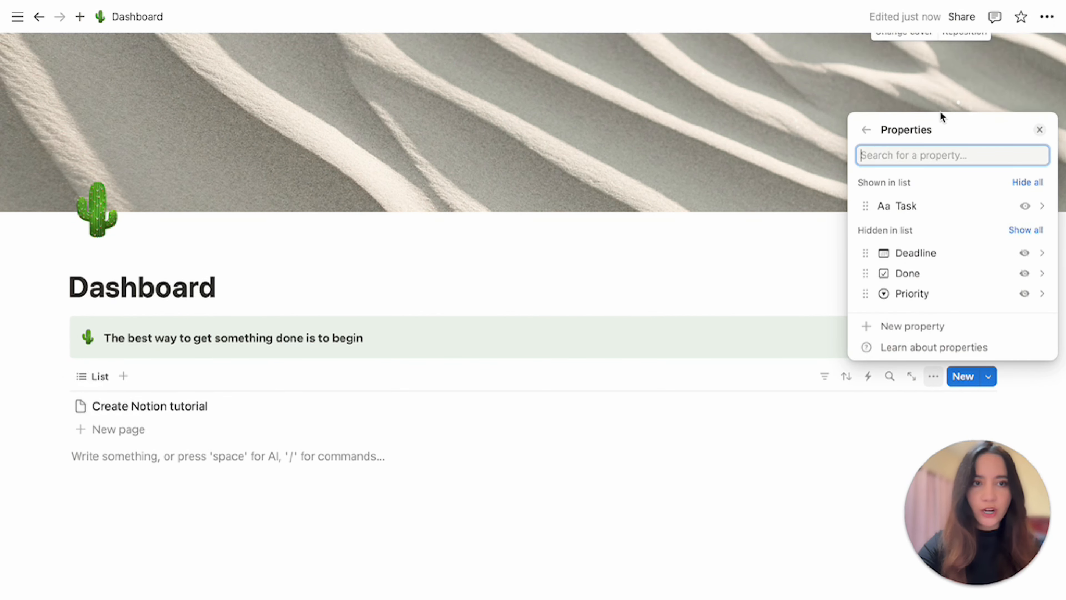
{"action": "left_click", "coordinate": [1025, 296]}
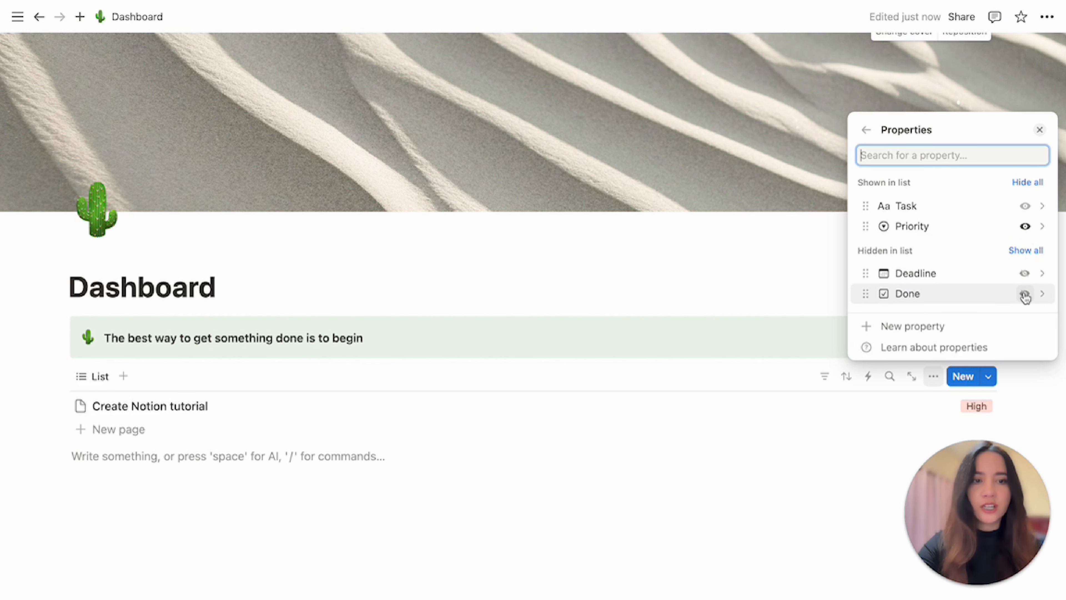
{"action": "left_click", "coordinate": [1025, 296]}
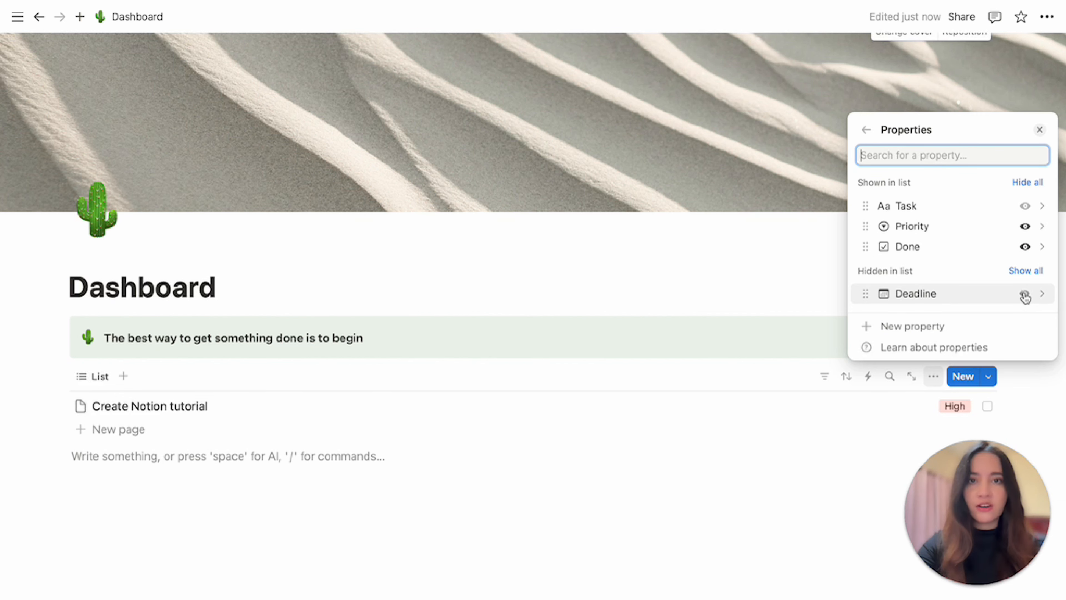
{"action": "left_click", "coordinate": [811, 283]}
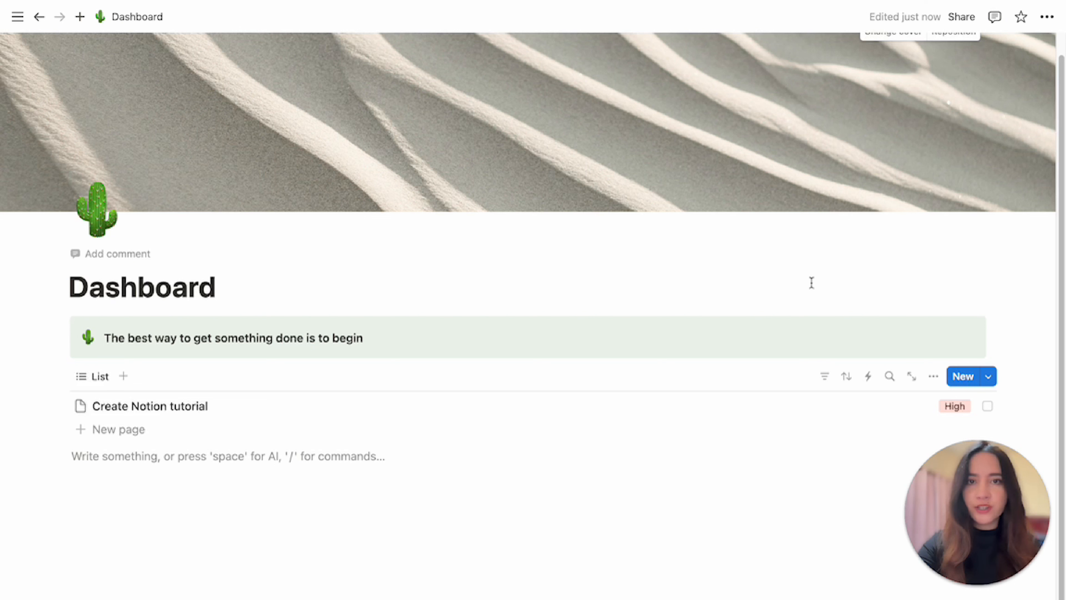
Filter the list by Deadline relative to today, set to This day.
{"action": "left_click", "coordinate": [825, 377]}
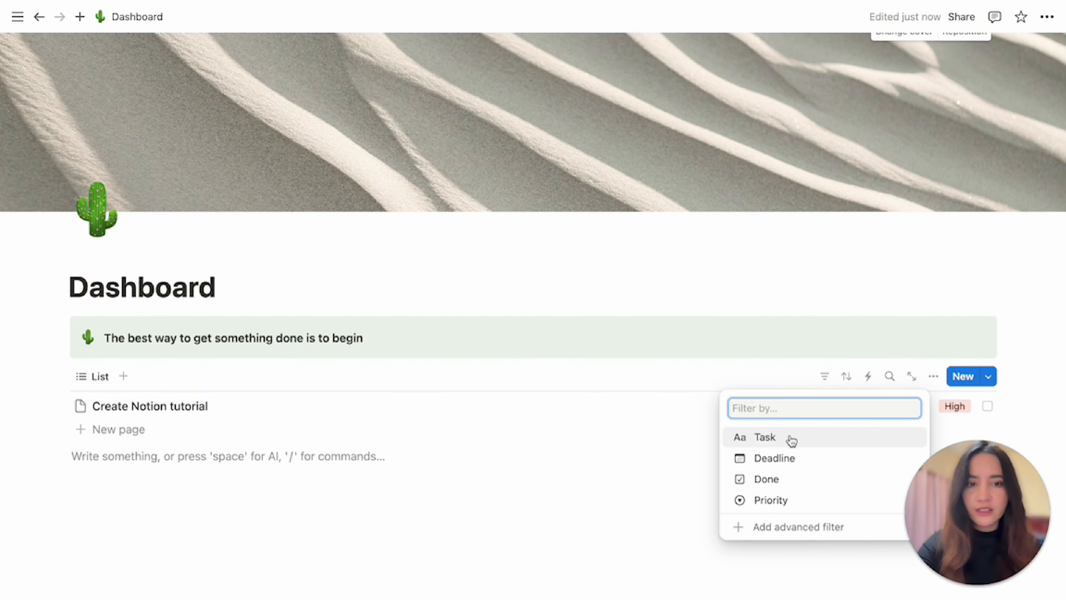
{"action": "left_click", "coordinate": [780, 457]}
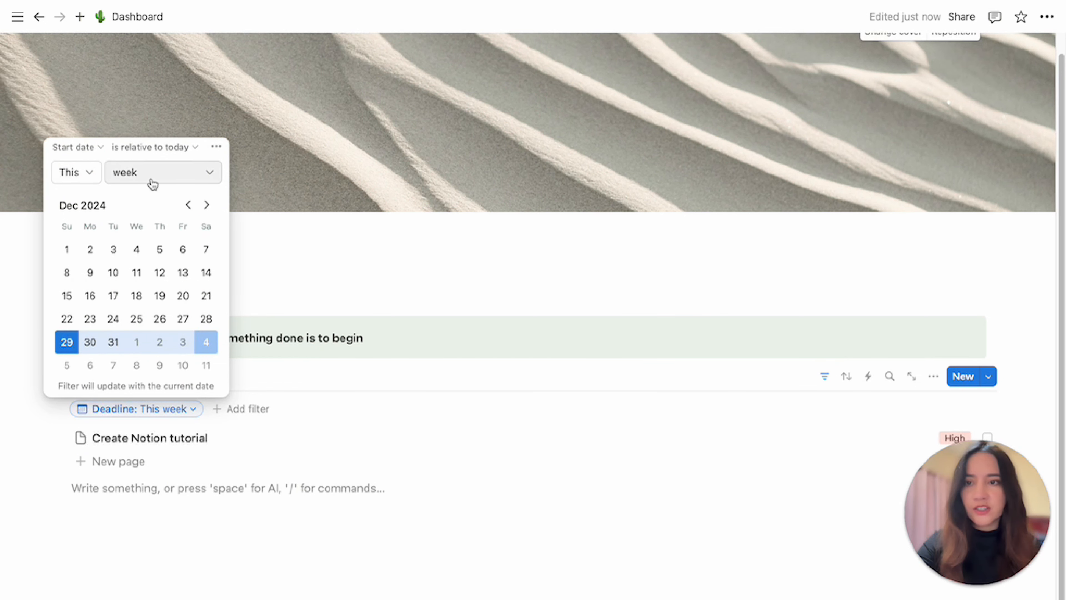
{"action": "left_click", "coordinate": [163, 183]}
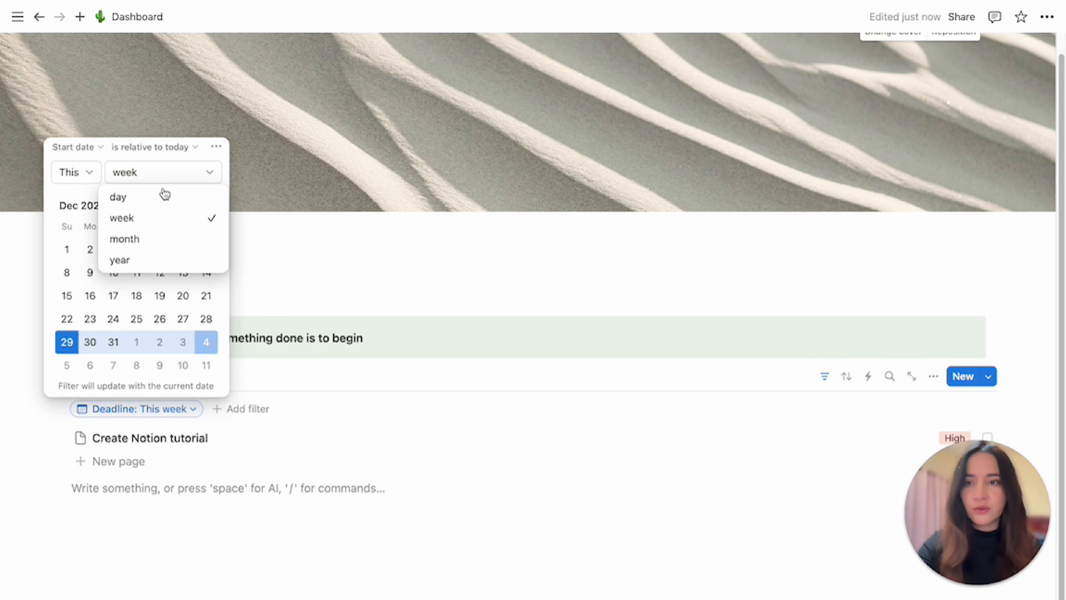
{"action": "left_click", "coordinate": [165, 208]}
{"action": "left_click", "coordinate": [303, 376]}
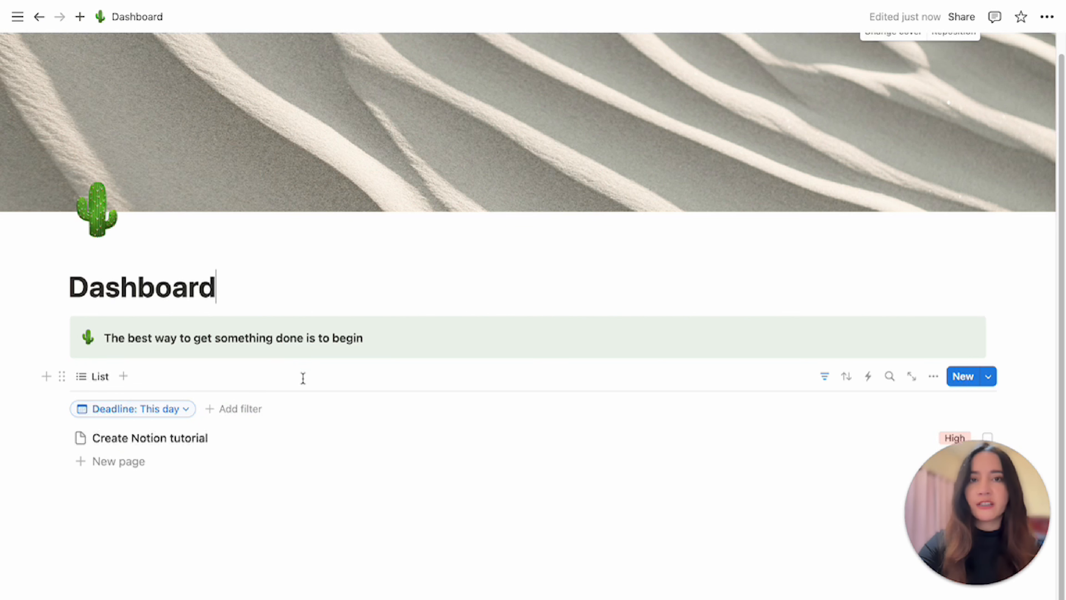
Add a second filter showing only tasks where Done is Unchecked.
{"action": "left_click", "coordinate": [238, 415]}
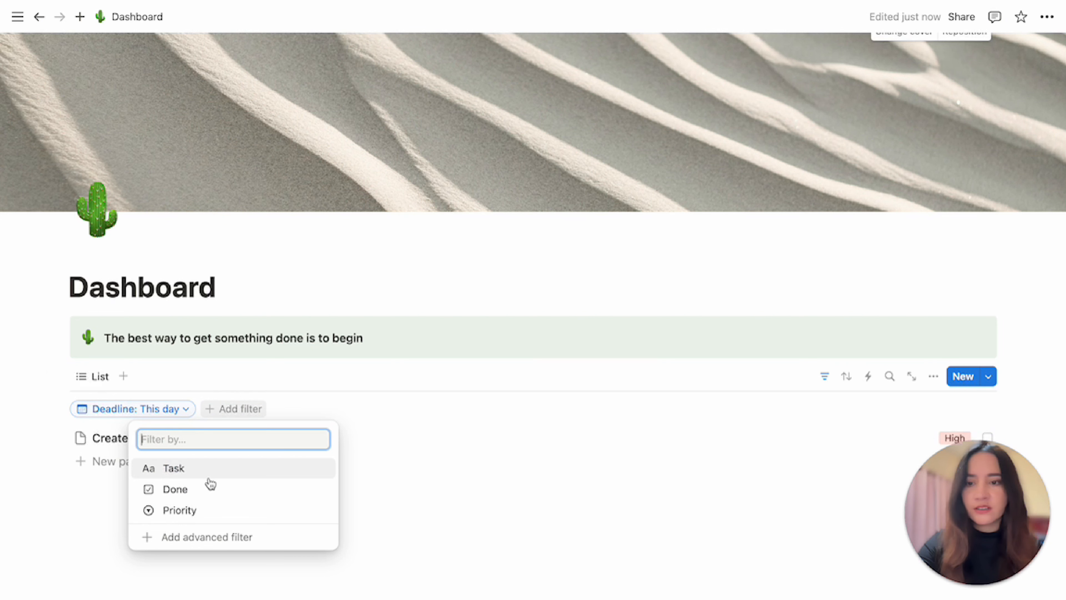
{"action": "left_click", "coordinate": [190, 489]}
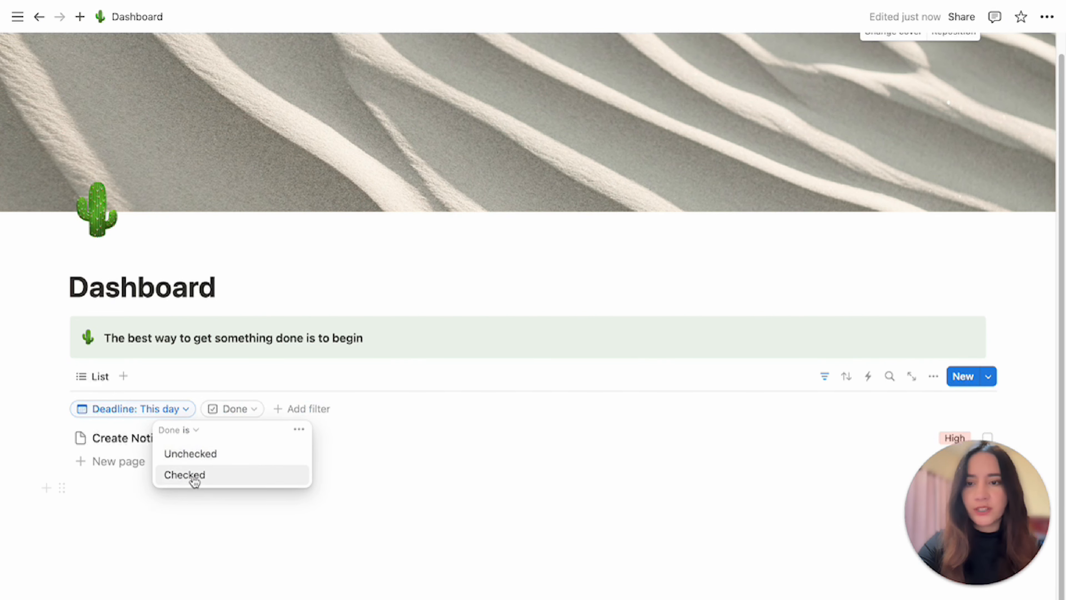
{"action": "left_click", "coordinate": [221, 459]}
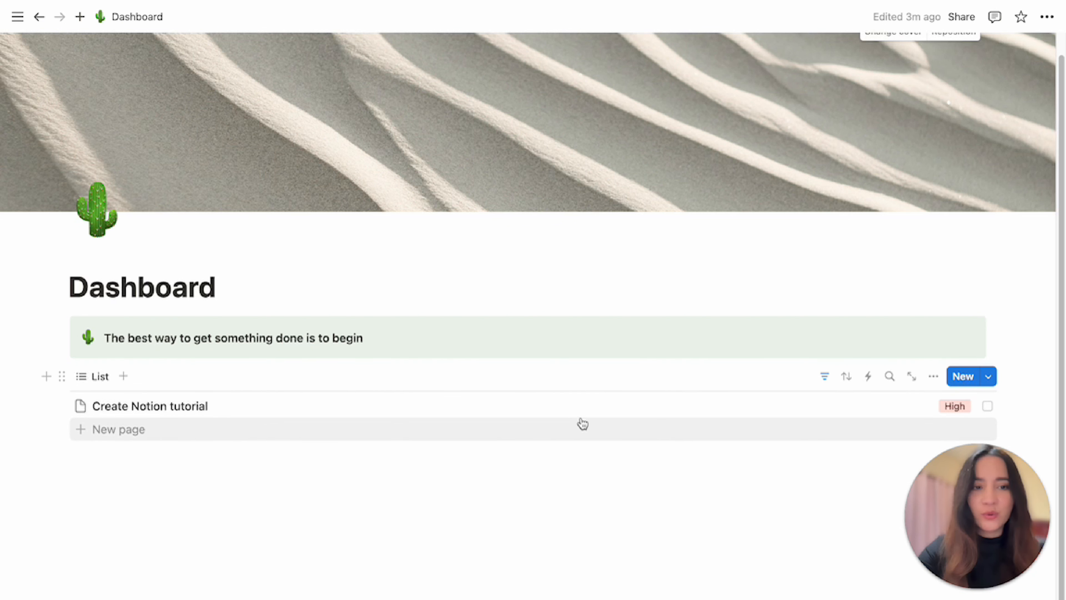
Try hiding page icons in the list view's layout settings.
{"action": "left_click", "coordinate": [933, 377]}
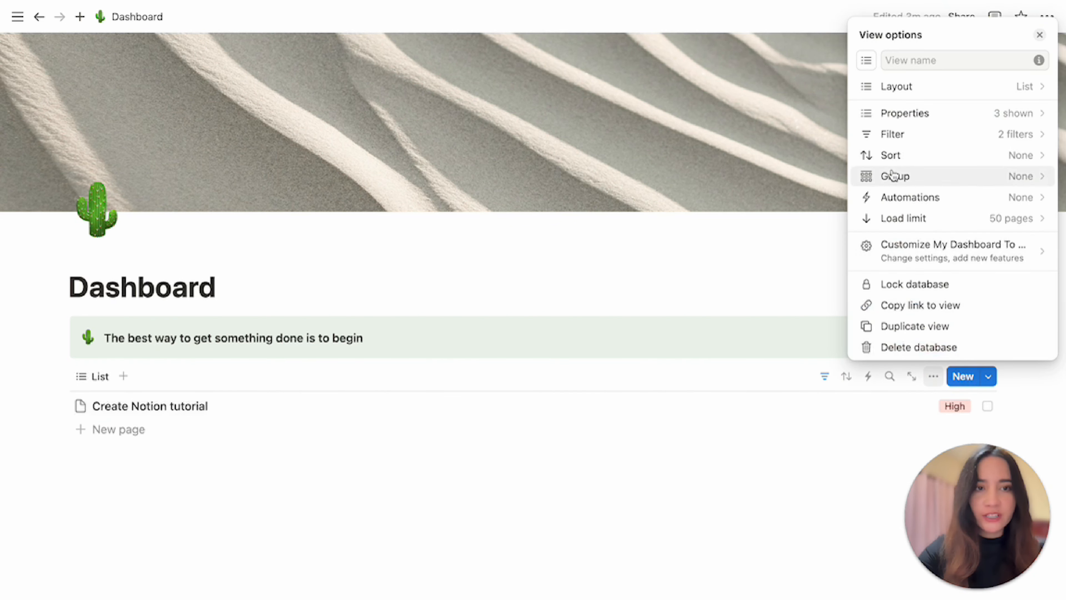
{"action": "left_click", "coordinate": [924, 86]}
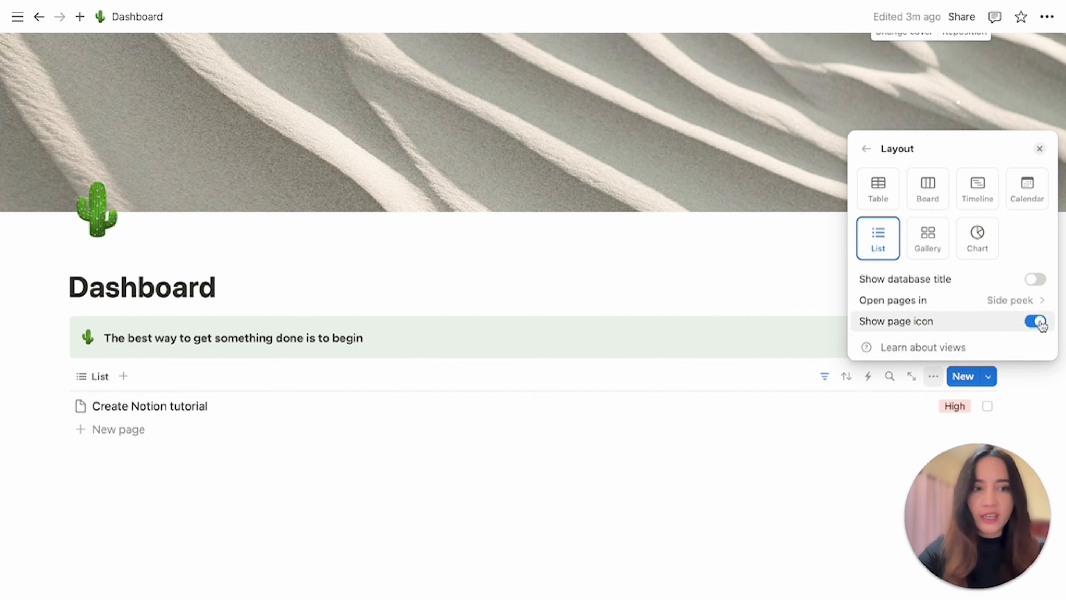
{"action": "left_click", "coordinate": [1031, 325]}
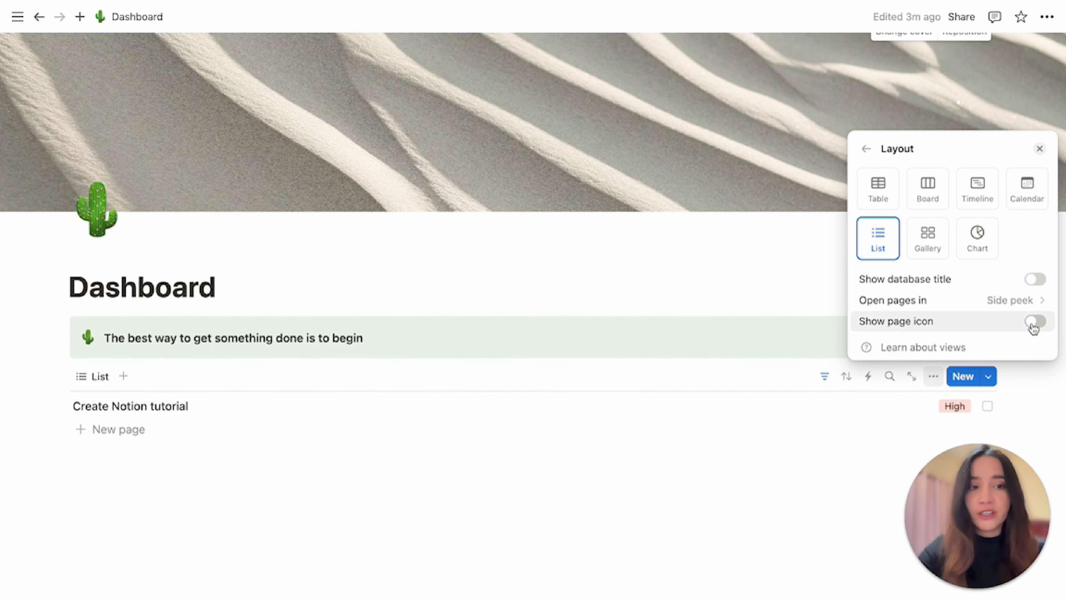
{"action": "left_click", "coordinate": [1033, 324]}
{"action": "left_click", "coordinate": [827, 432]}
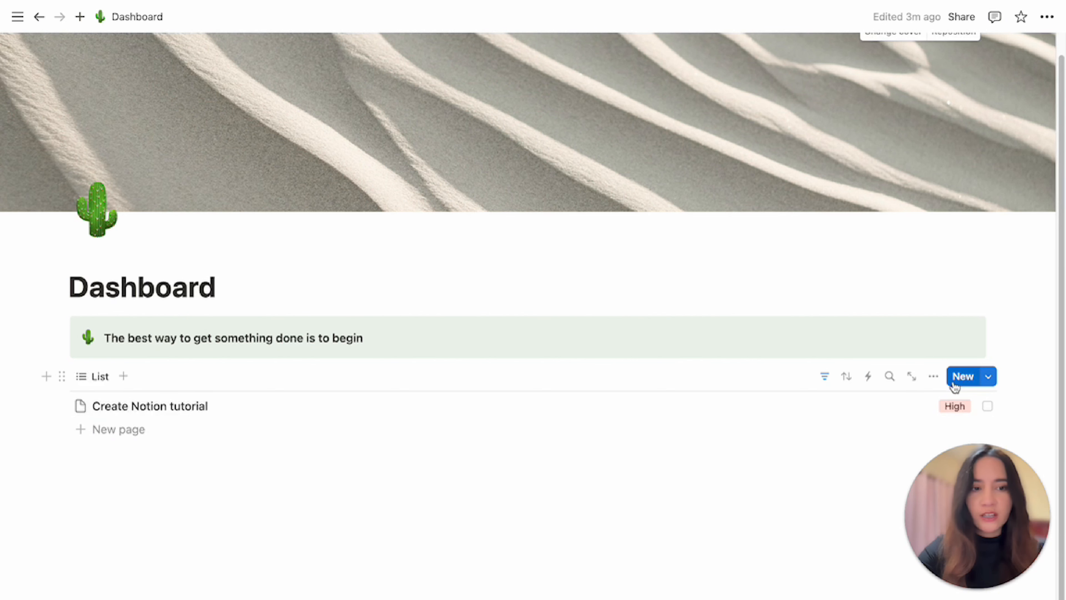
Create a new to-do database template with a black checkmark icon.
{"action": "left_click", "coordinate": [988, 378]}
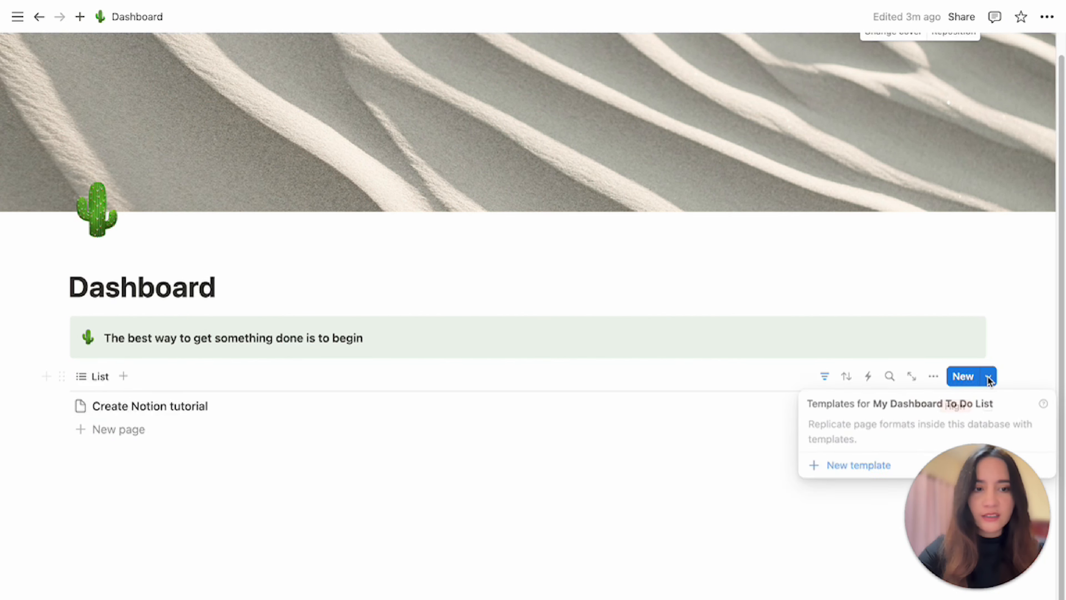
{"action": "left_click", "coordinate": [848, 467]}
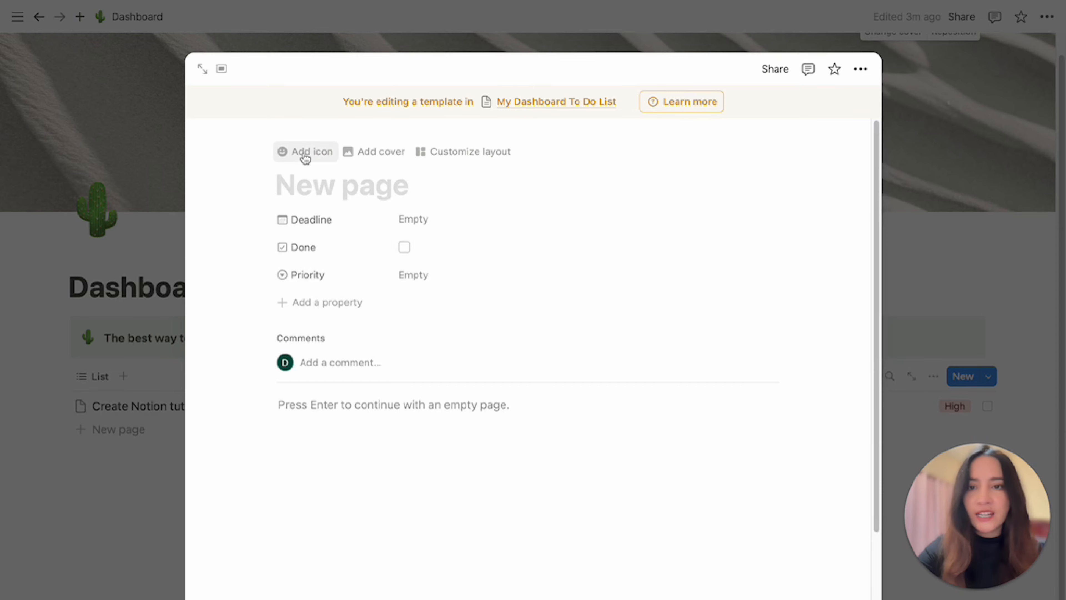
{"action": "left_click", "coordinate": [305, 156]}
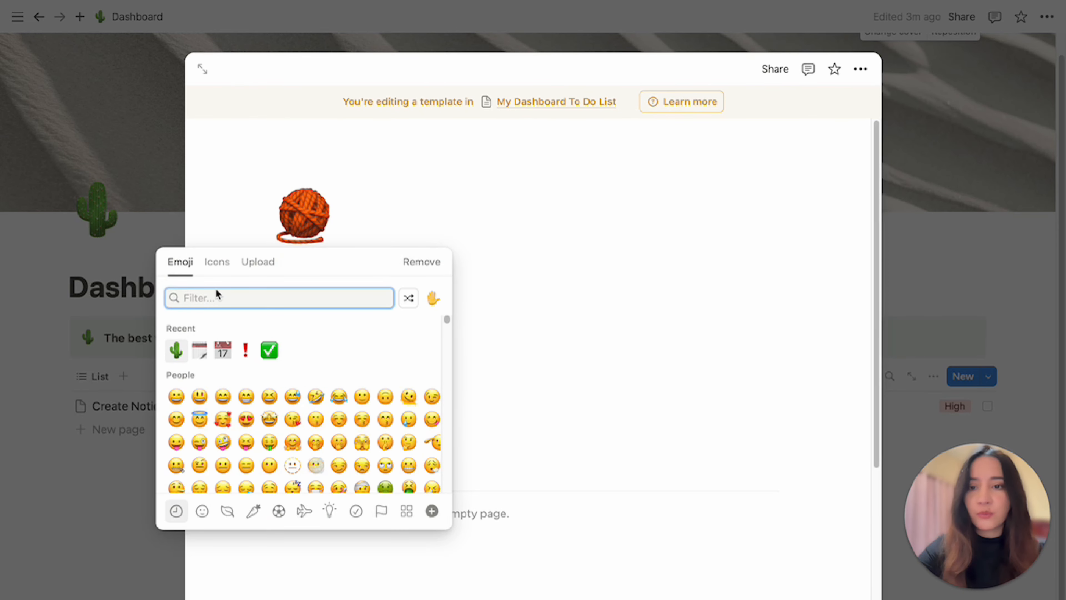
{"action": "left_click", "coordinate": [215, 263]}
{"action": "mouse_move", "coordinate": [179, 358]}
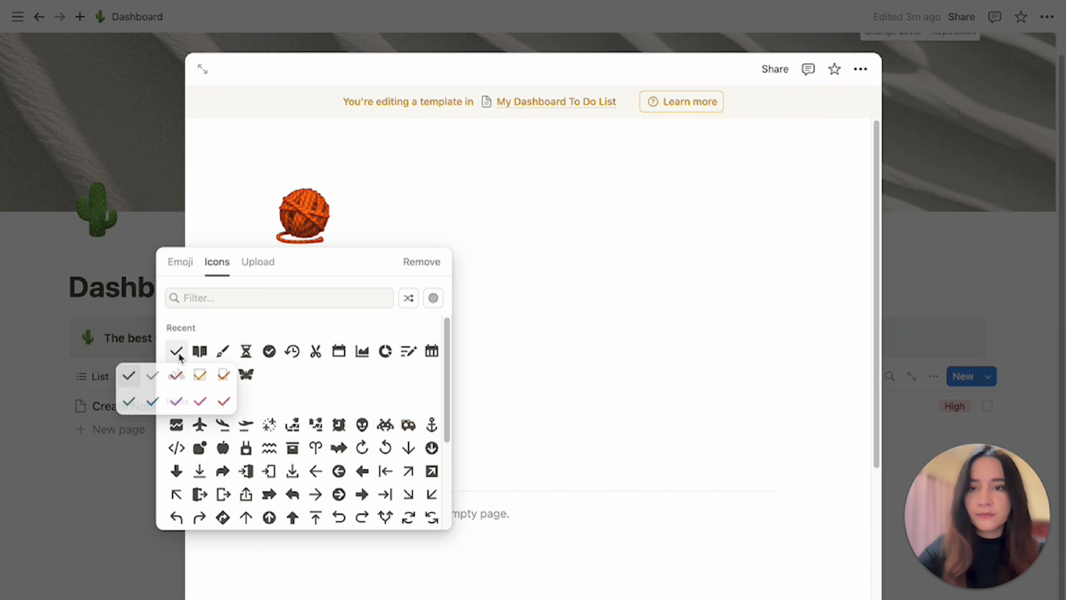
{"action": "left_click", "coordinate": [129, 375]}
{"action": "left_click", "coordinate": [967, 446]}
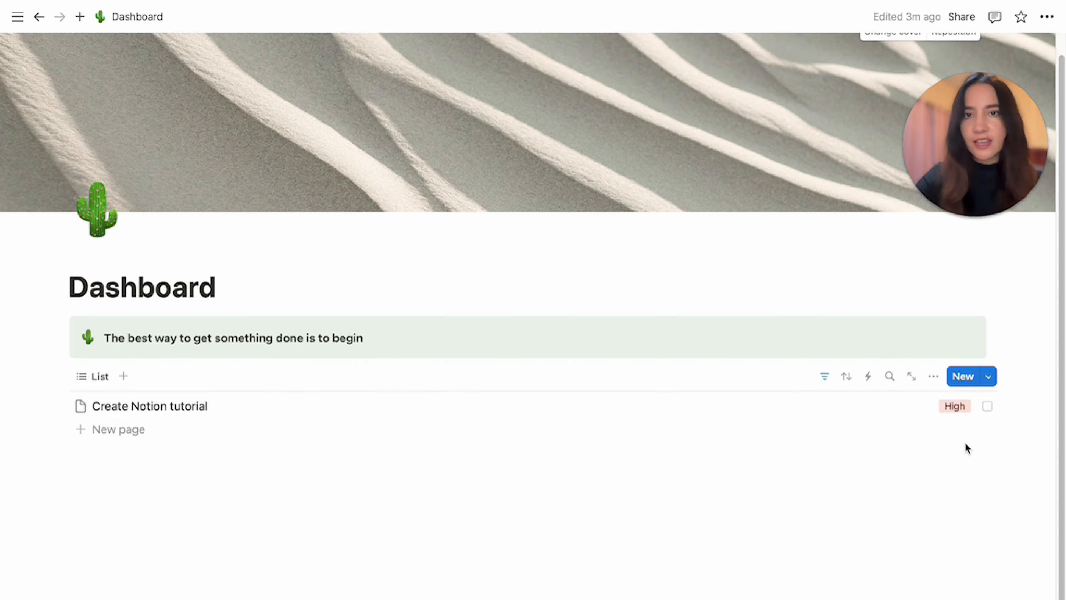
Set the new checkmark template as the database's default template.
{"action": "left_click", "coordinate": [991, 380]}
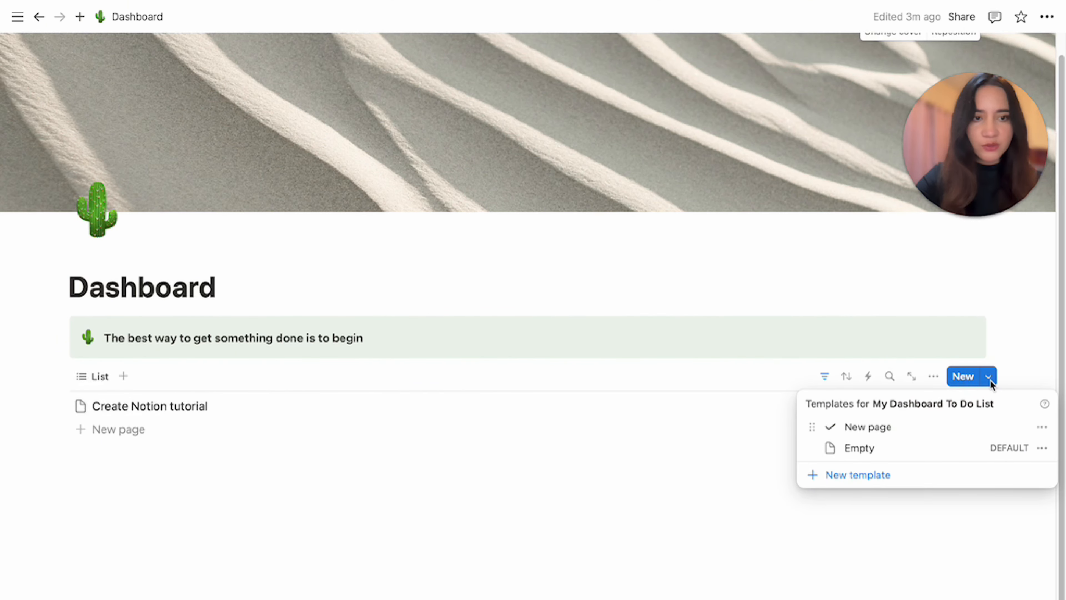
{"action": "left_click", "coordinate": [1042, 429]}
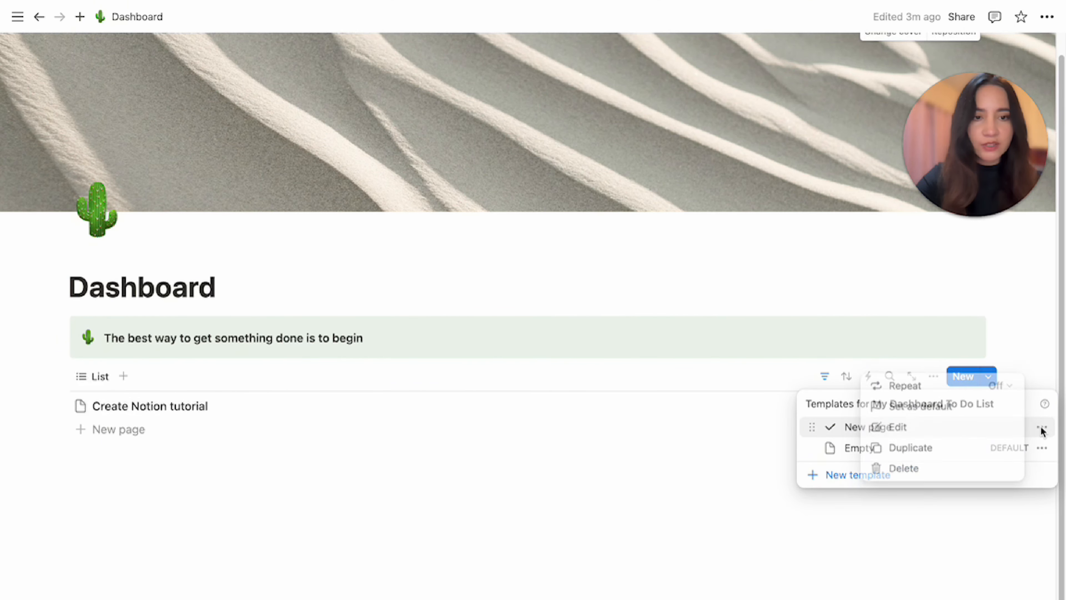
{"action": "left_click", "coordinate": [907, 407]}
{"action": "left_click", "coordinate": [531, 334]}
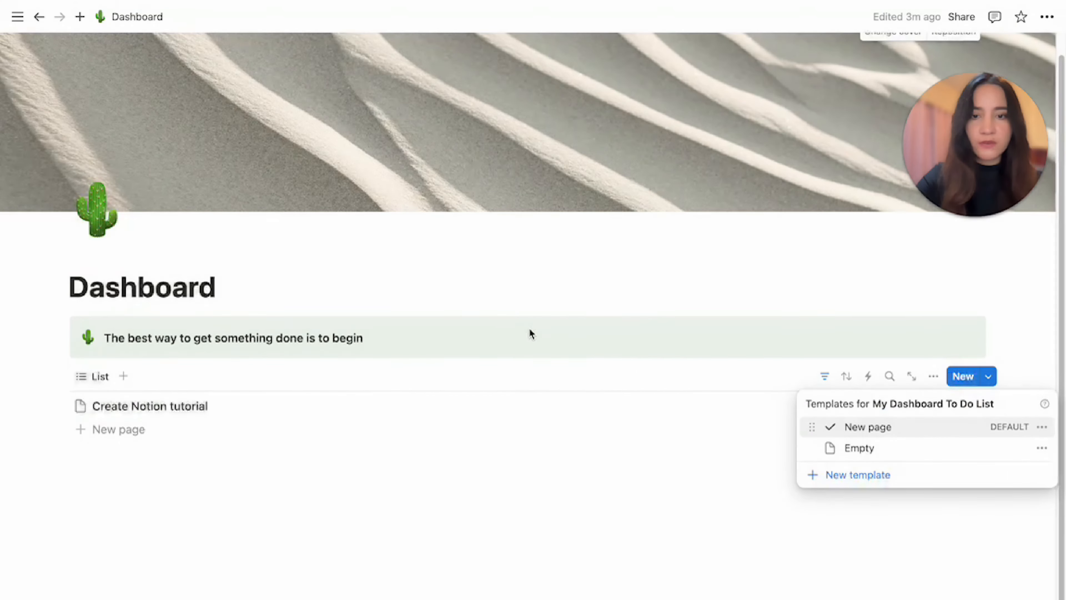
{"action": "left_click", "coordinate": [326, 464]}
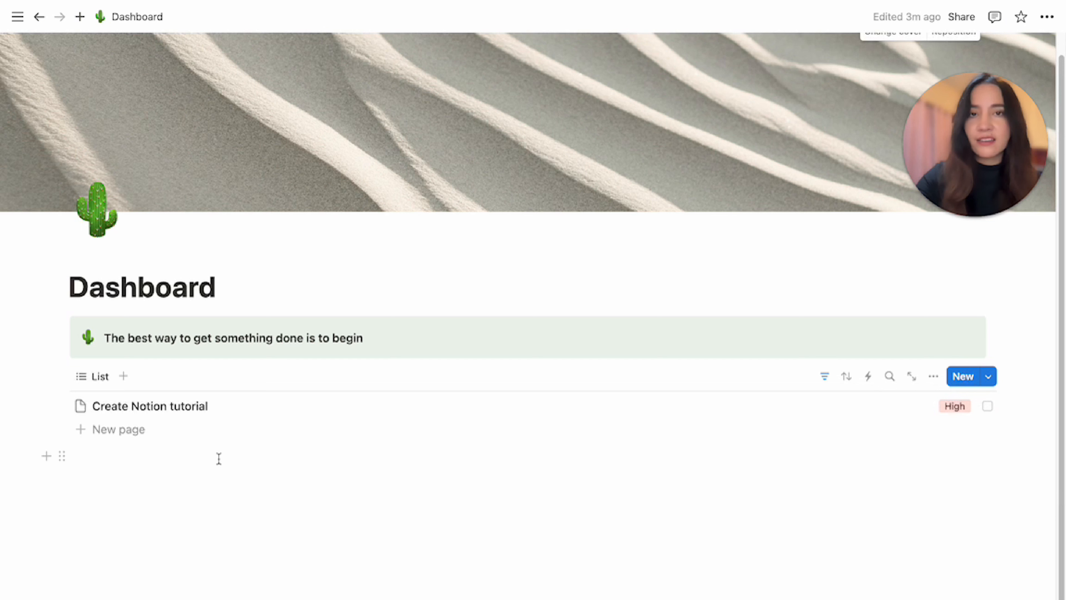
{"action": "left_click", "coordinate": [116, 438]}
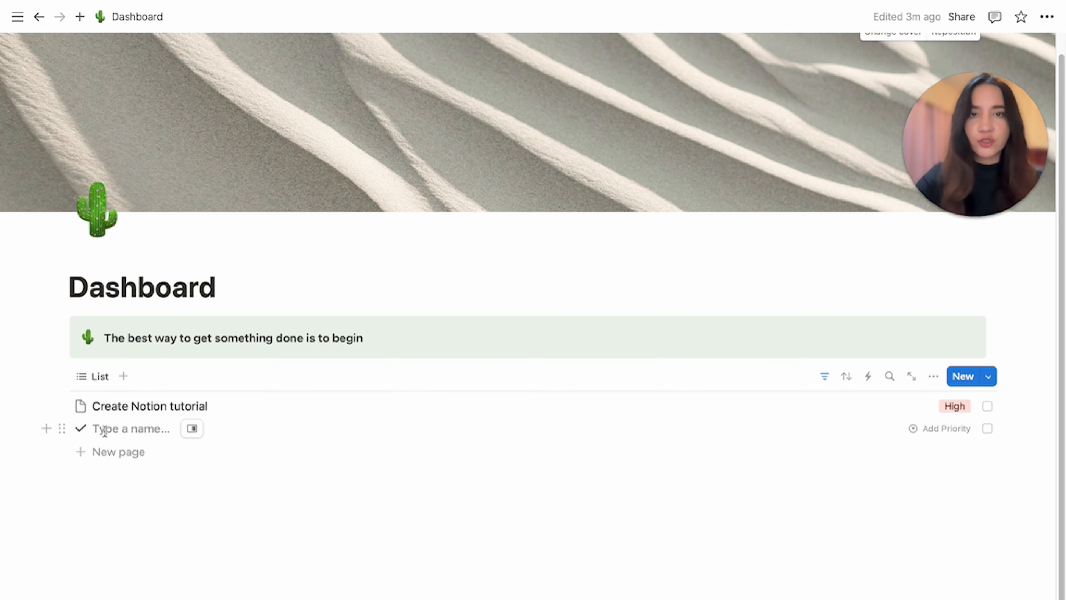
{"action": "left_click", "coordinate": [394, 466]}
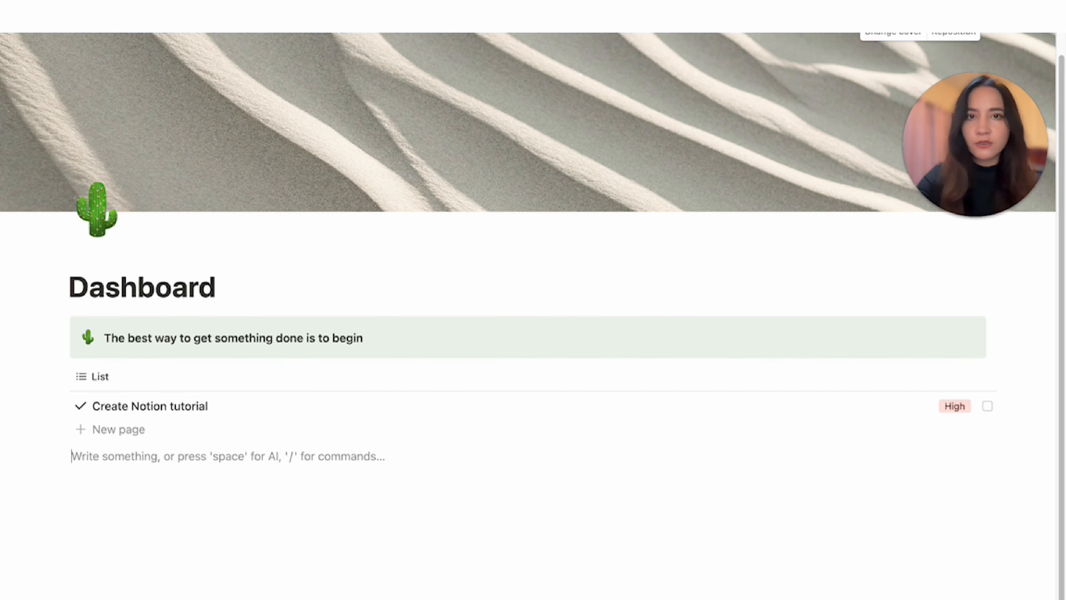
Add a callout block below the list reading Due Today.
{"action": "type", "text": "/cal"}
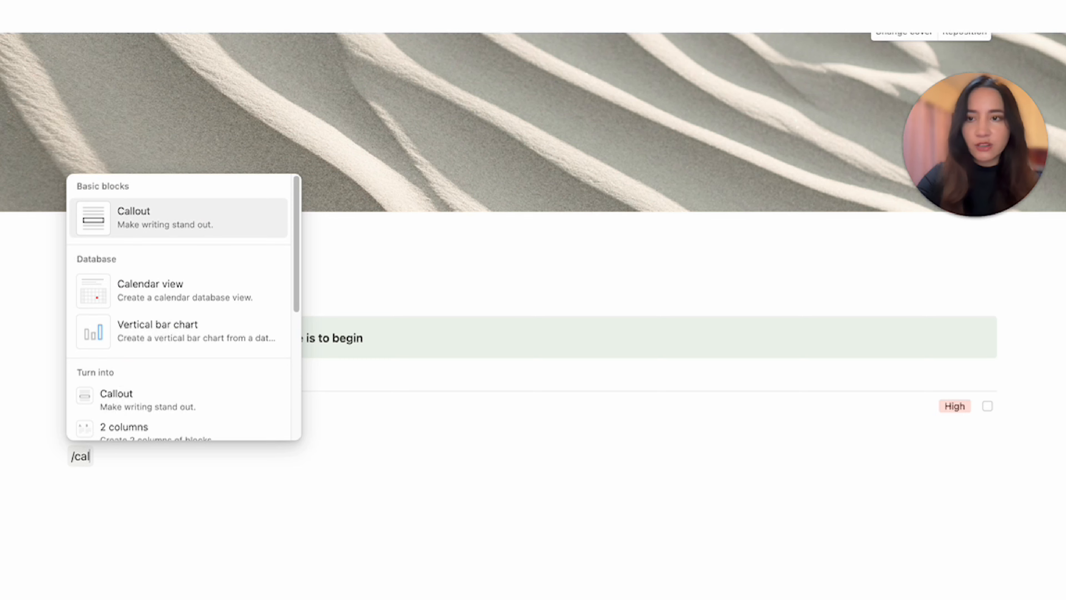
{"action": "key", "text": "Return"}
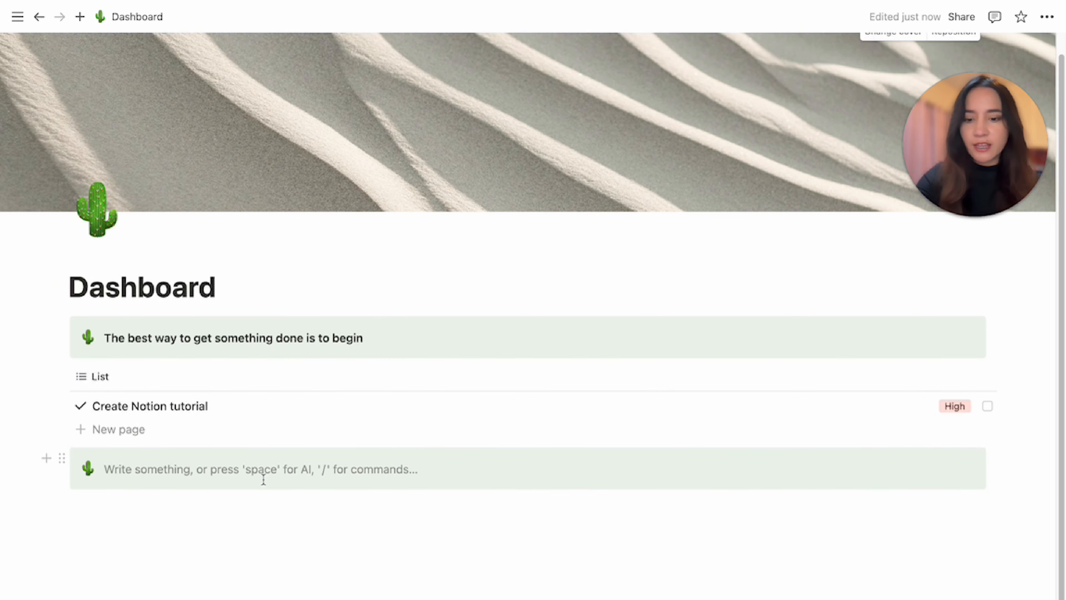
{"action": "type", "text": "Due "}
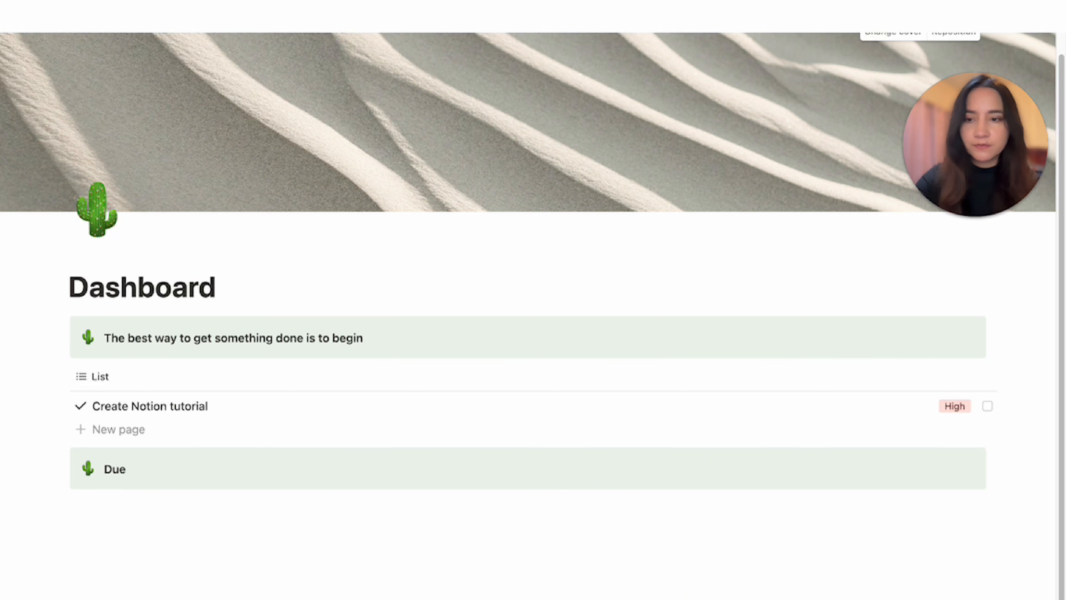
{"action": "type", "text": "Today"}
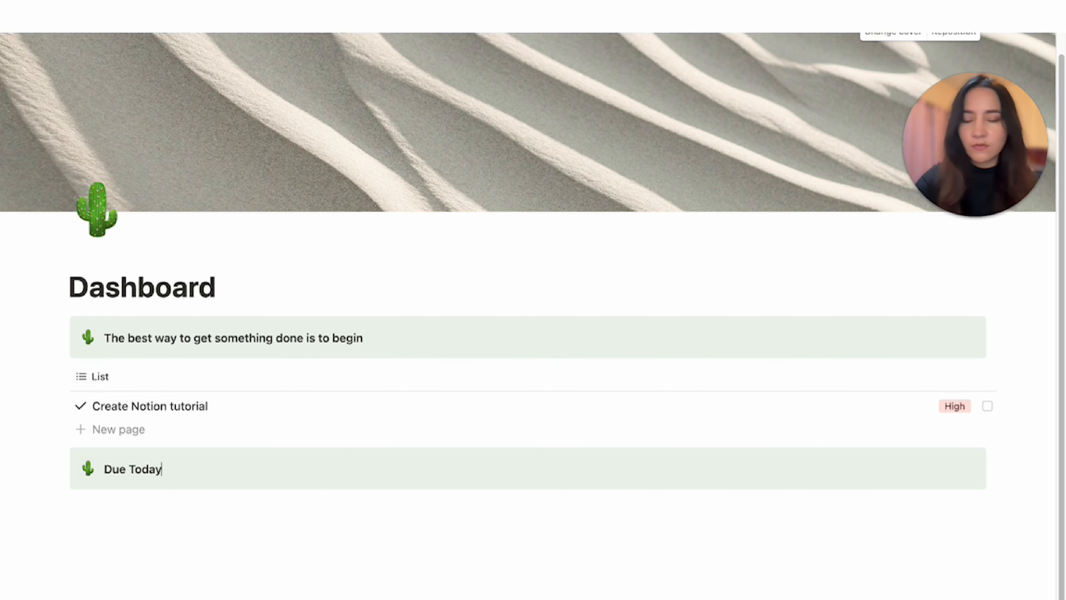
Change the Due Today callout icon to a red exclamation mark and move it above the list.
{"action": "left_click", "coordinate": [88, 469]}
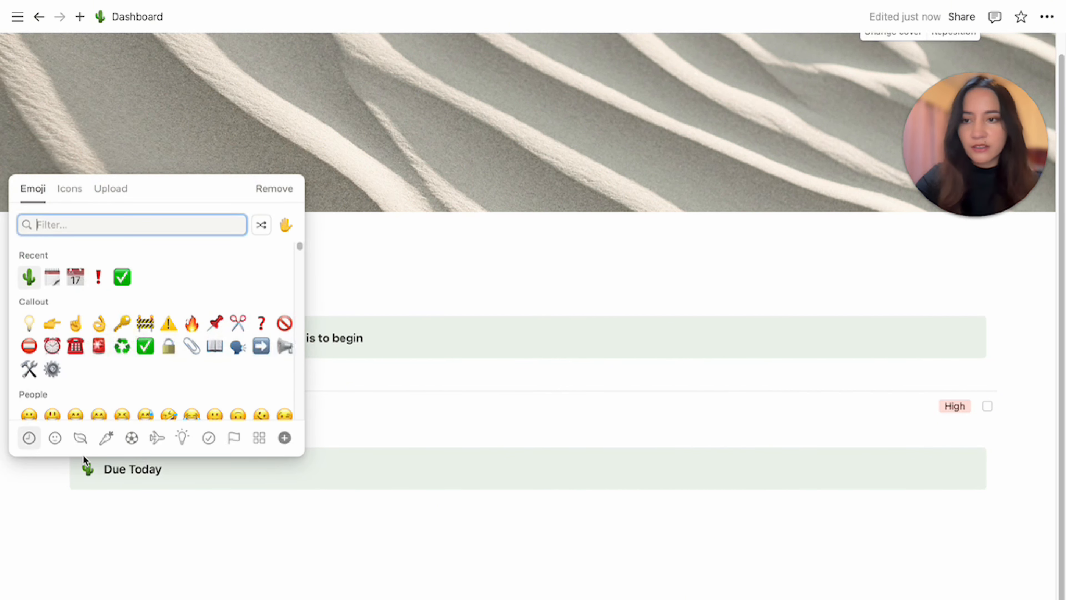
{"action": "left_click", "coordinate": [101, 278]}
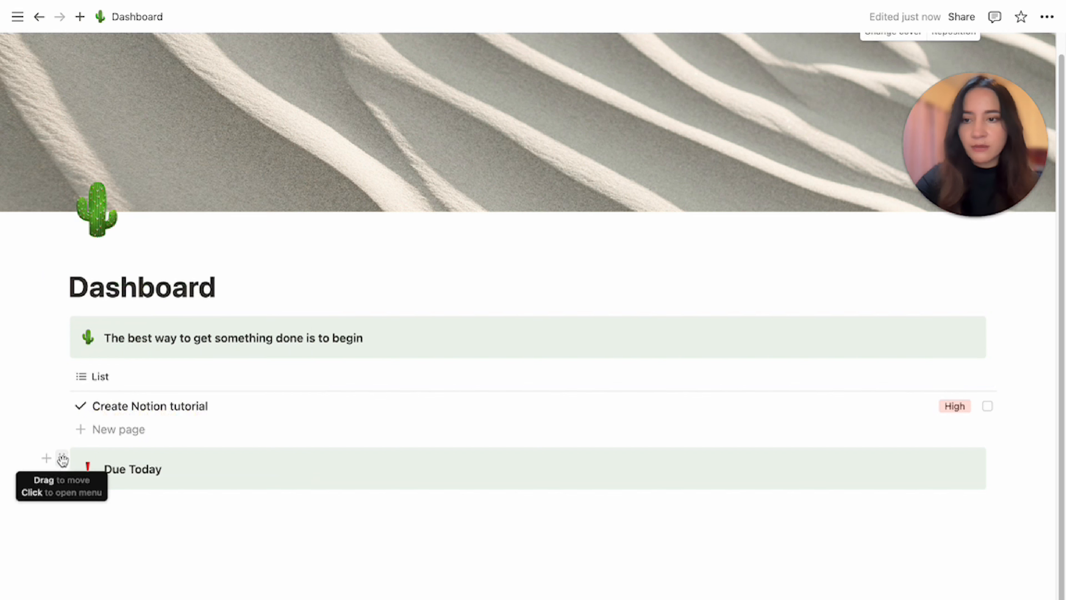
{"action": "left_click_drag", "start_coordinate": [61, 463], "coordinate": [78, 363]}
{"action": "left_click", "coordinate": [135, 538]}
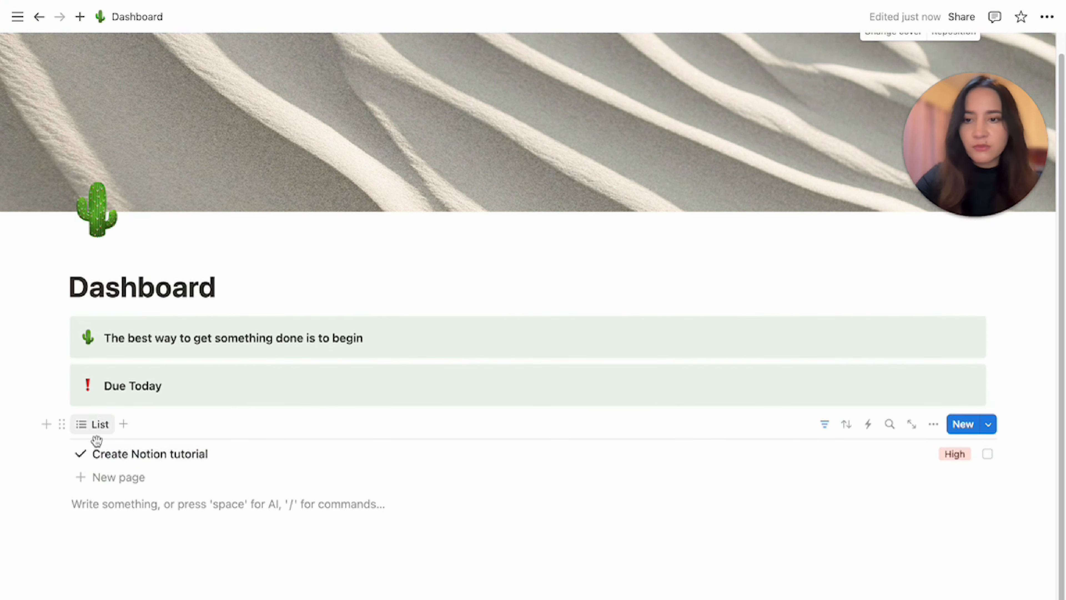
Clear the list view's name so only its icon shows on the tab.
{"action": "left_click", "coordinate": [99, 424]}
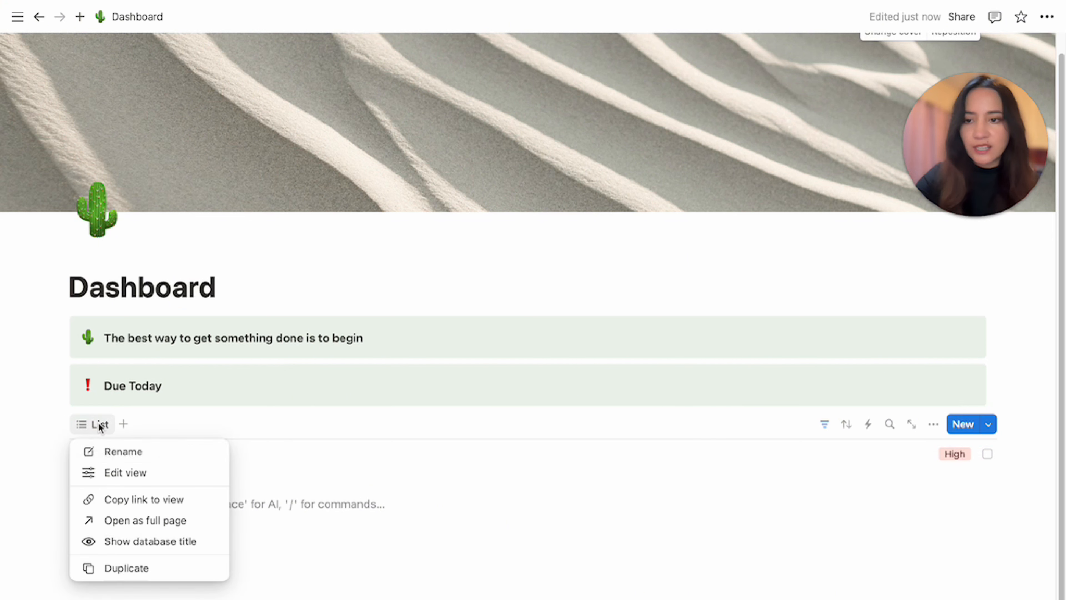
{"action": "left_click", "coordinate": [114, 454]}
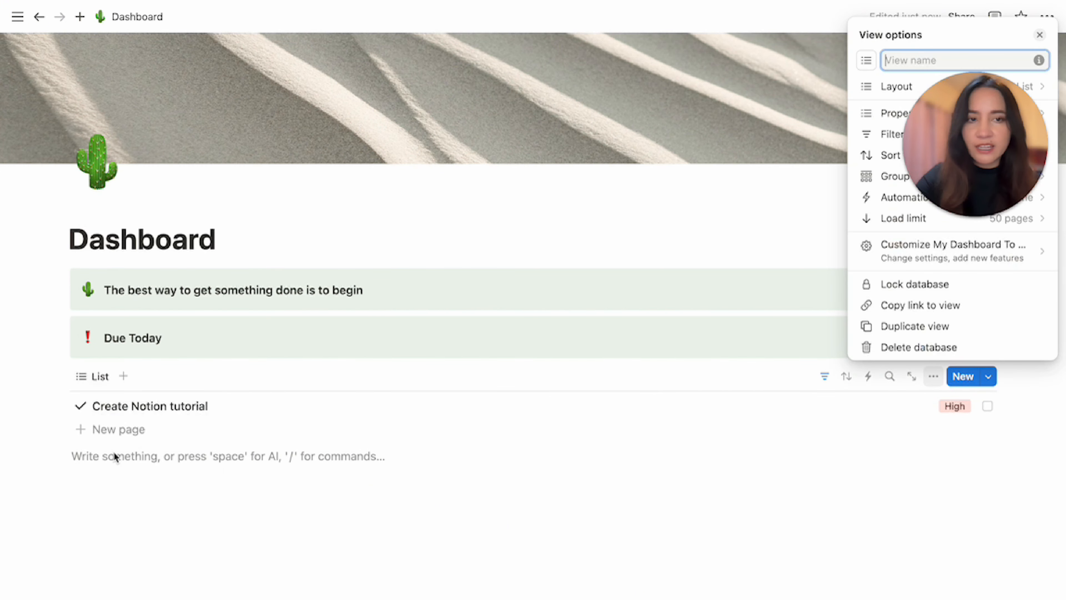
{"action": "left_click_drag", "start_coordinate": [1014, 141], "coordinate": [1014, 439]}
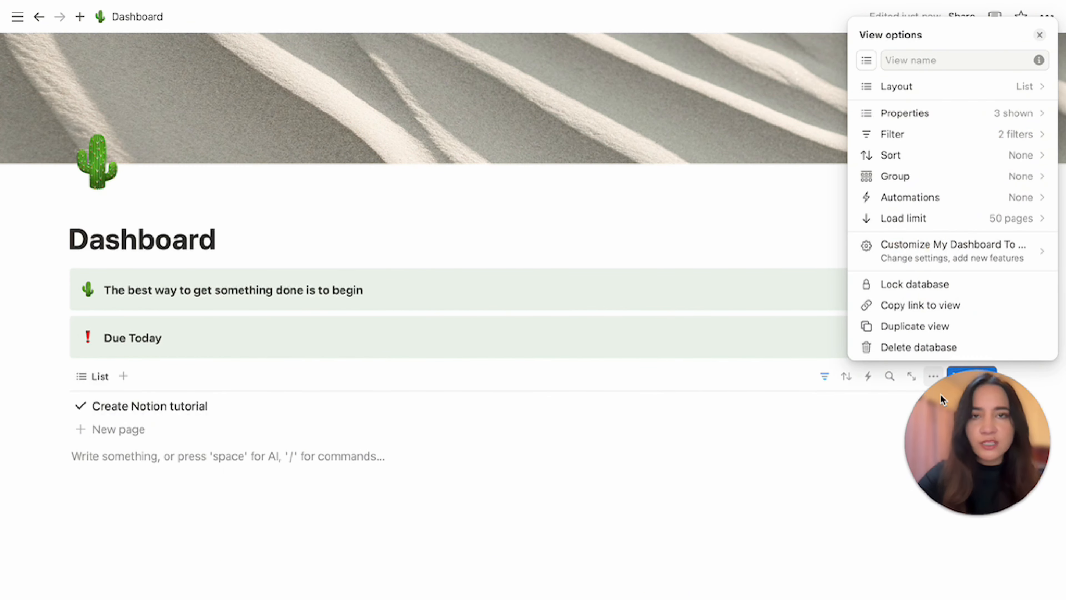
{"action": "left_click", "coordinate": [914, 62]}
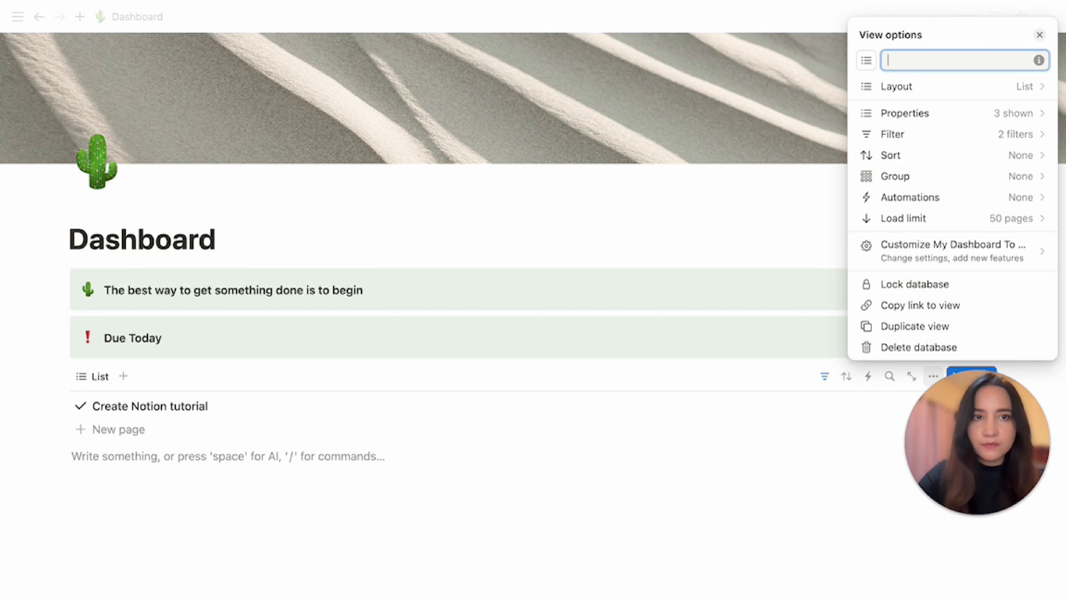
{"action": "left_click", "coordinate": [516, 555]}
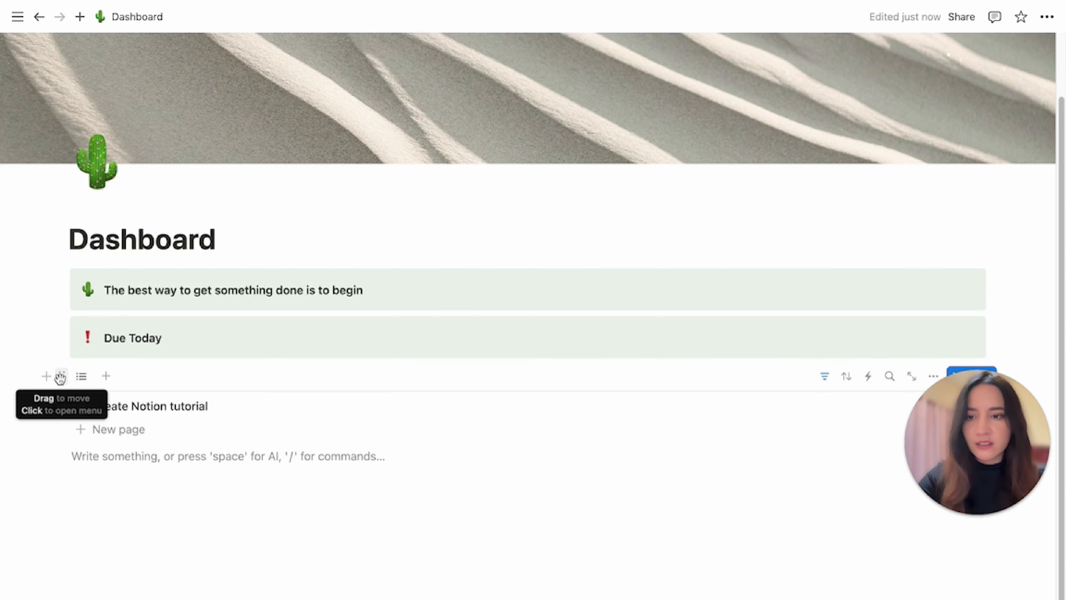
Copy the to-do database link and paste it below as a linked database view.
{"action": "left_click", "coordinate": [62, 377]}
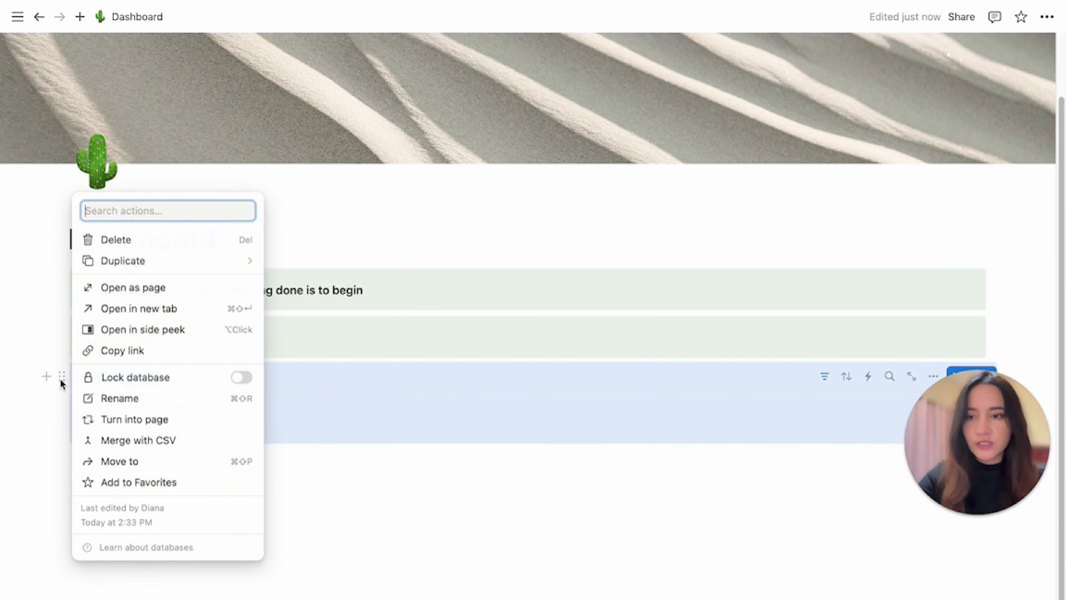
{"action": "left_click", "coordinate": [136, 354]}
{"action": "left_click", "coordinate": [123, 465]}
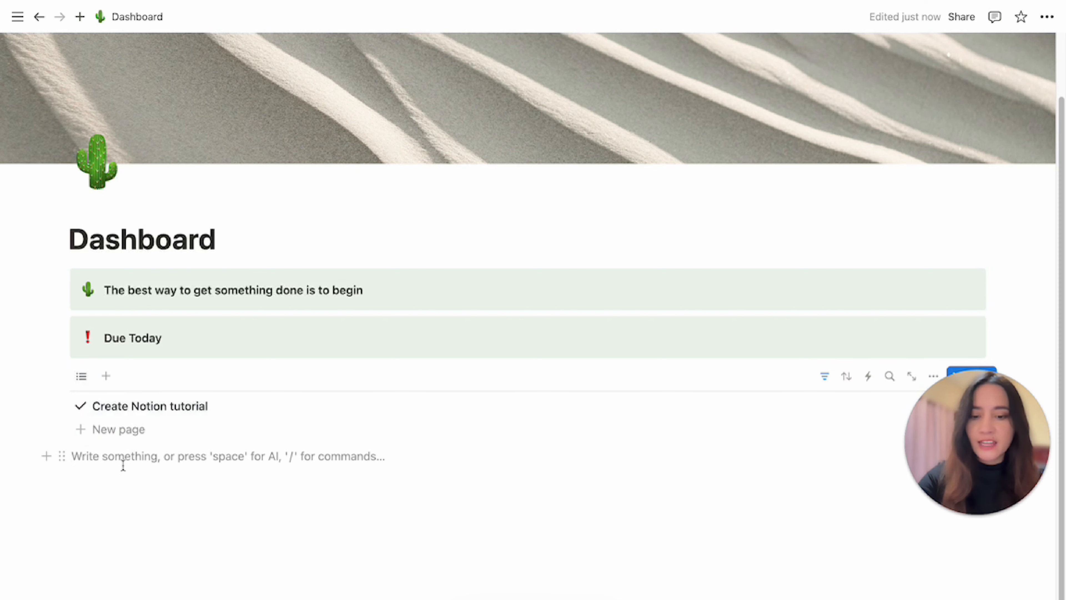
{"action": "key", "text": "super+v"}
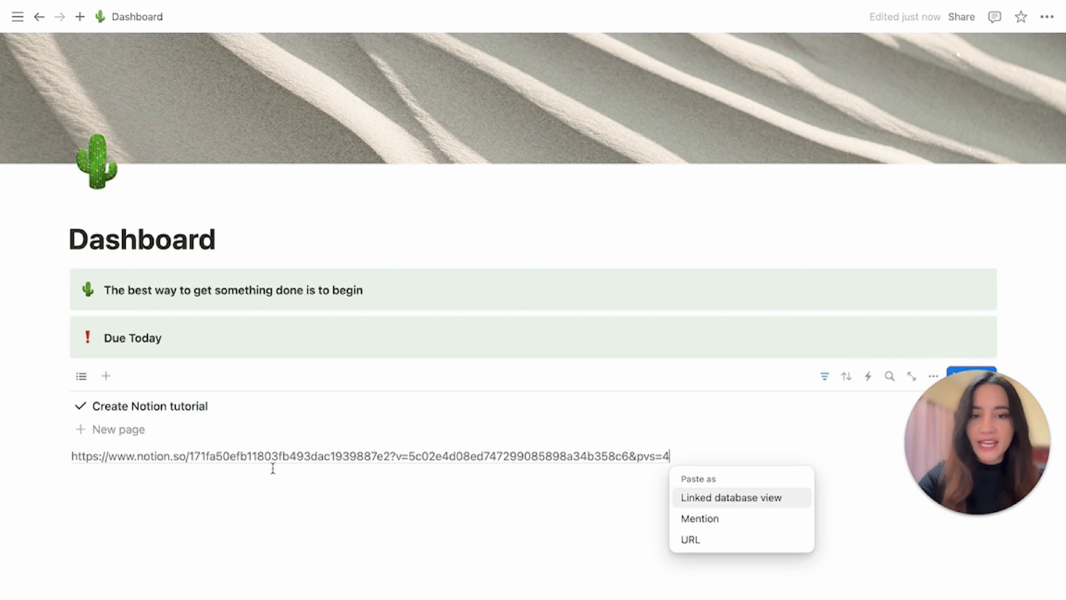
{"action": "left_click", "coordinate": [719, 498]}
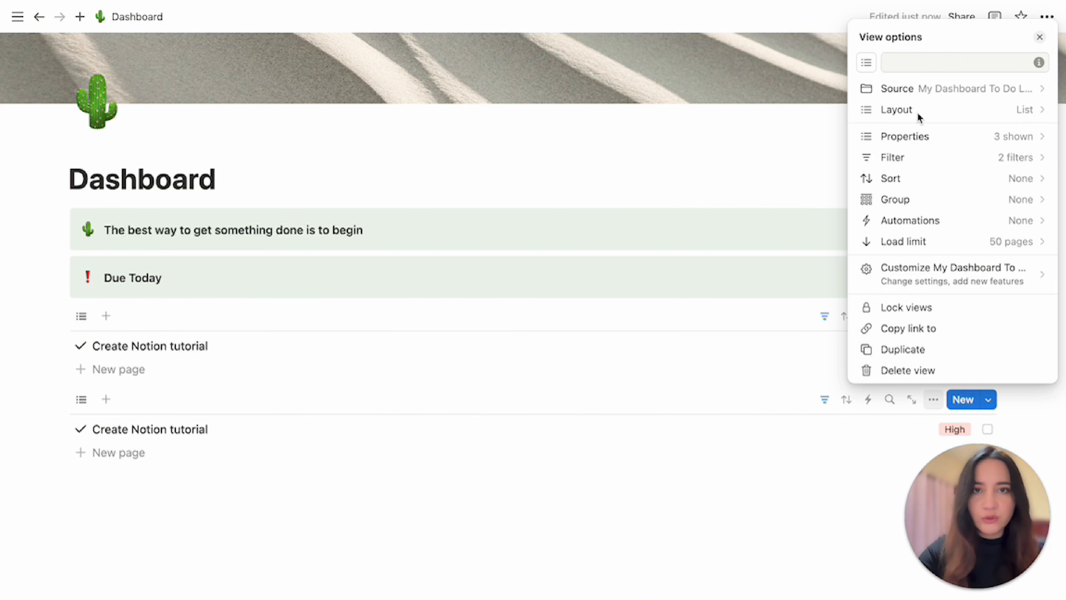
Switch the linked view's layout to Calendar shown by Week.
{"action": "left_click", "coordinate": [896, 117]}
{"action": "left_click", "coordinate": [1033, 225]}
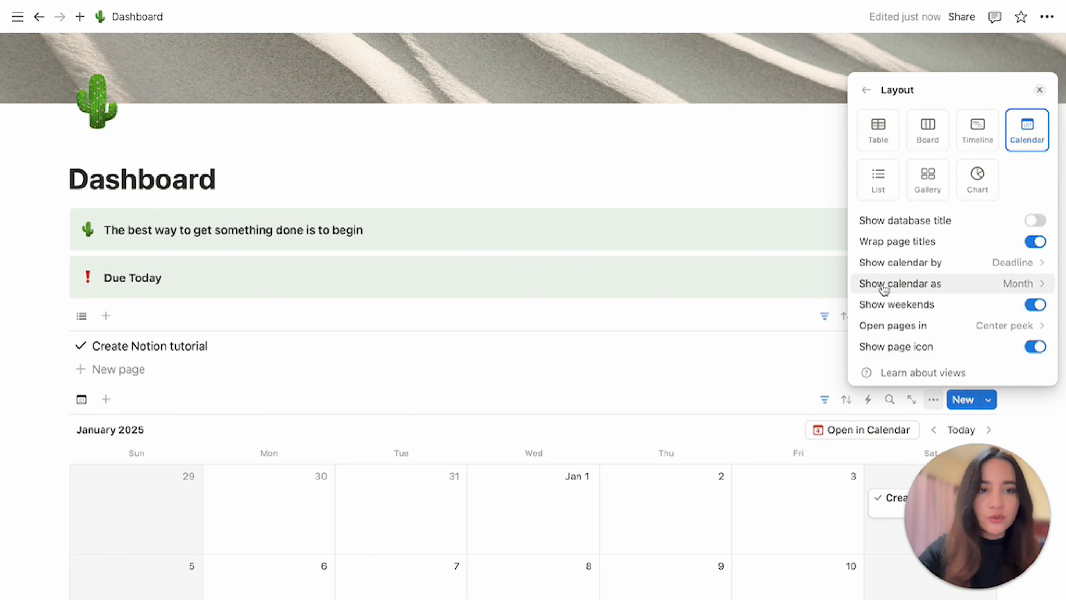
{"action": "left_click", "coordinate": [976, 288]}
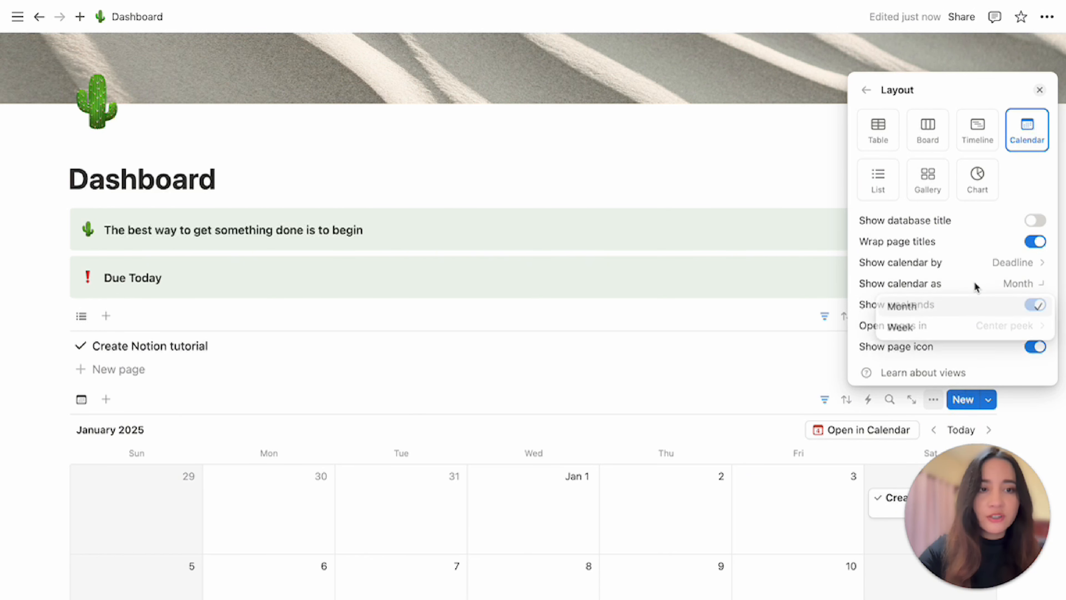
{"action": "left_click", "coordinate": [922, 329]}
{"action": "left_click", "coordinate": [727, 395]}
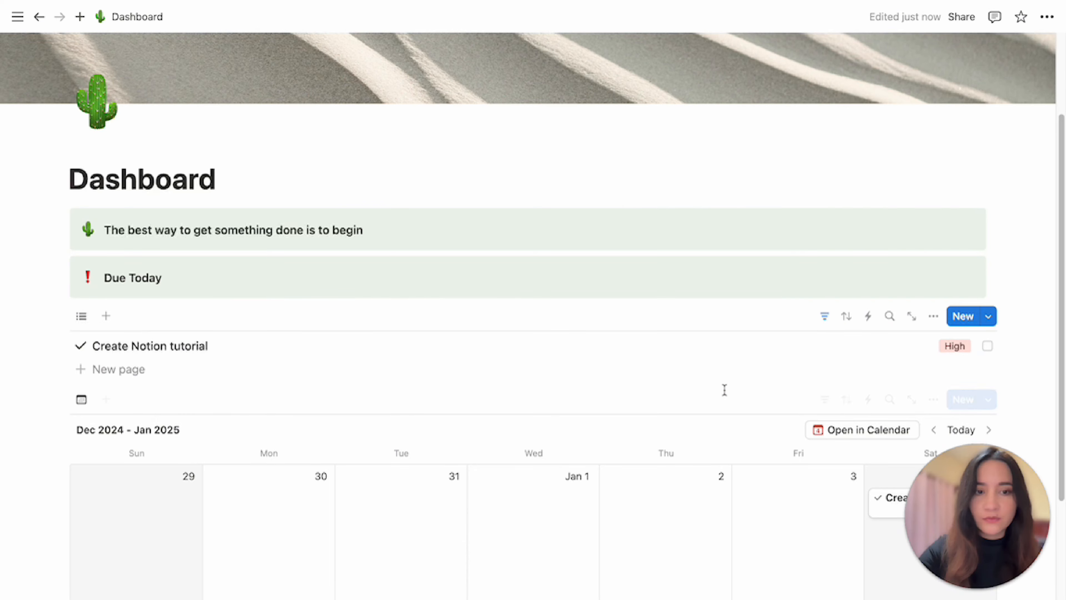
{"action": "scroll", "coordinate": [723, 388], "scroll_direction": "down", "scroll_amount": 5}
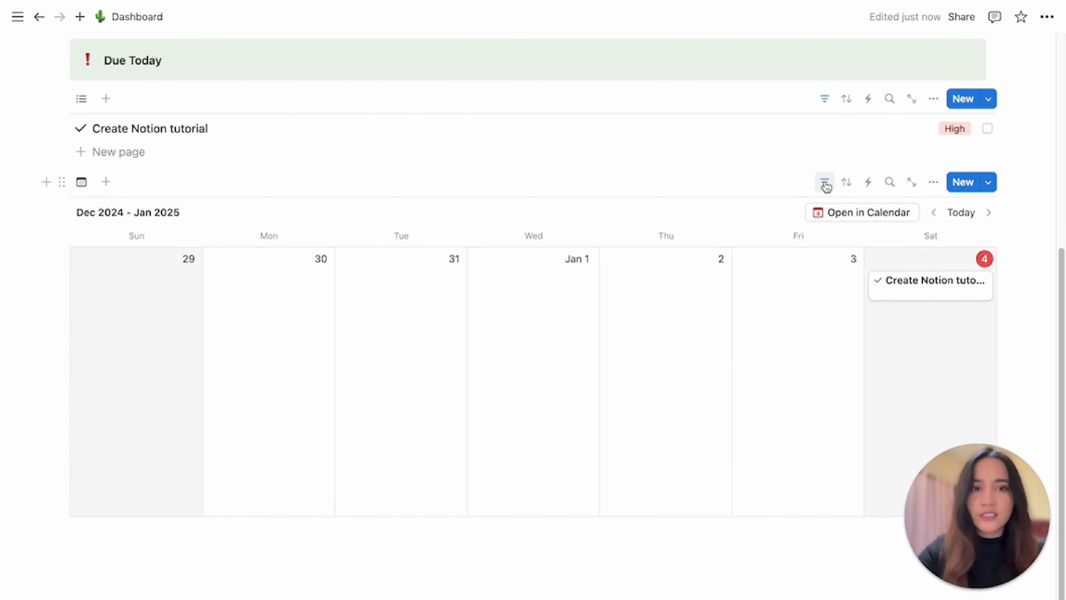
Delete the Deadline filter from the linked calendar view.
{"action": "left_click", "coordinate": [825, 183]}
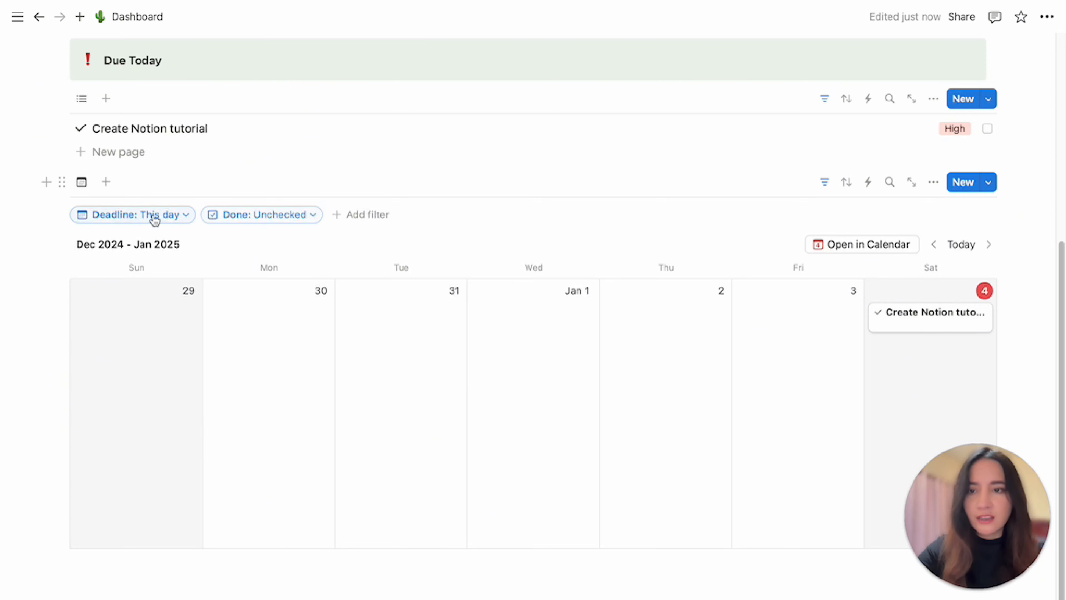
{"action": "left_click", "coordinate": [186, 225]}
{"action": "left_click", "coordinate": [213, 236]}
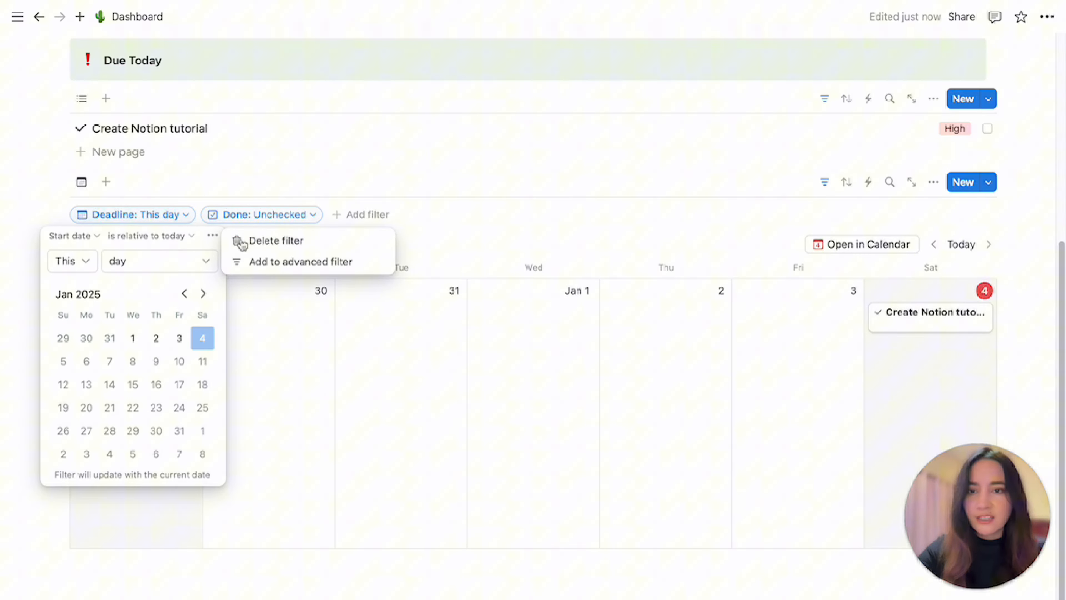
{"action": "left_click", "coordinate": [269, 243]}
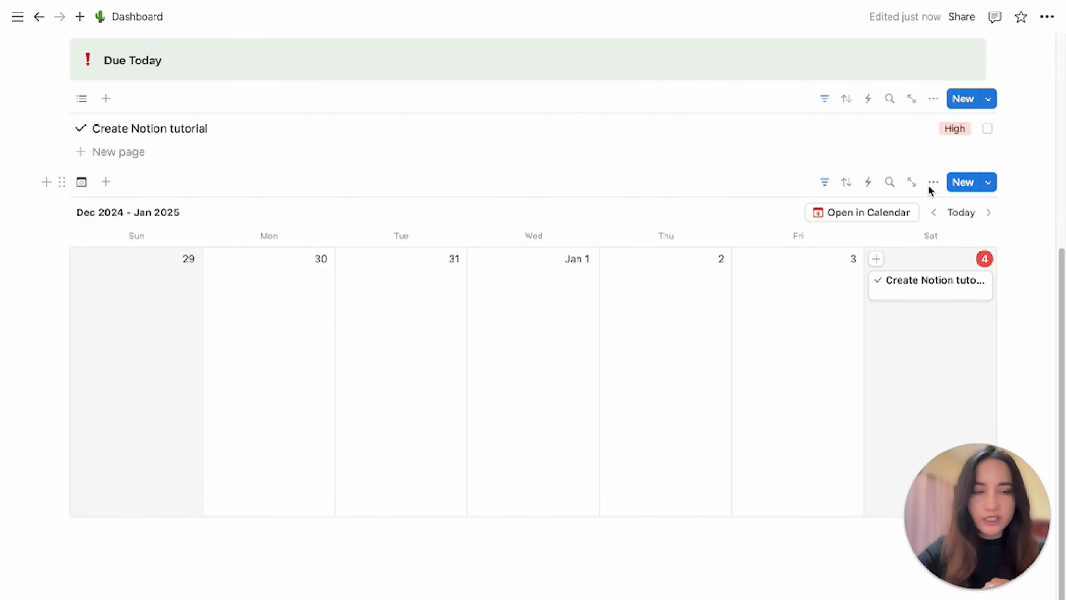
Show the hidden Priority and Done properties on the calendar view's cards.
{"action": "left_click", "coordinate": [934, 183]}
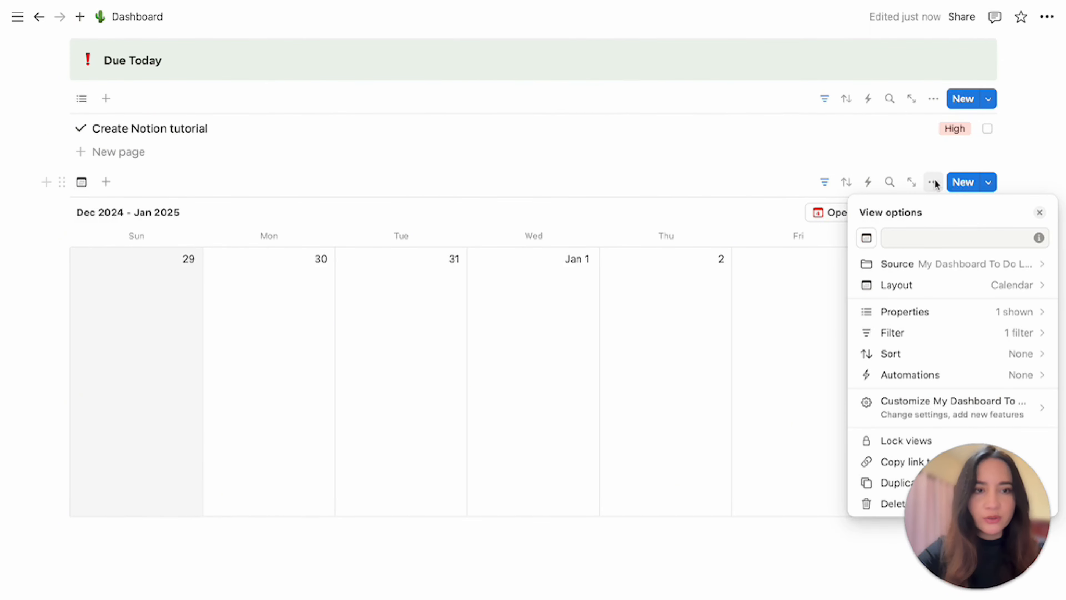
{"action": "left_click", "coordinate": [901, 306]}
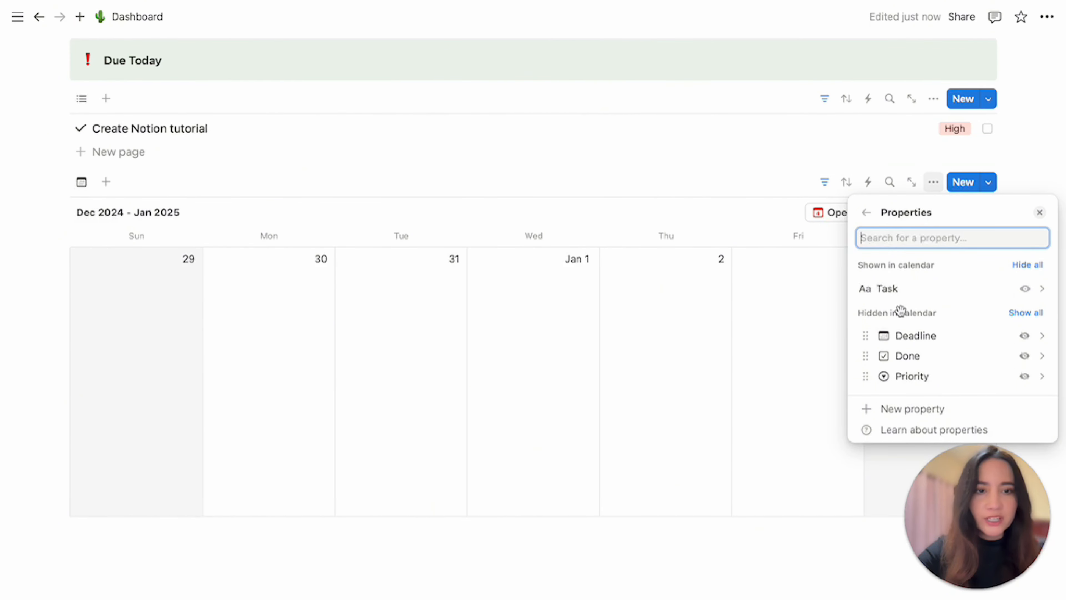
{"action": "left_click", "coordinate": [1025, 377]}
{"action": "left_click", "coordinate": [1025, 377]}
Name the calendar view Weekly.
{"action": "left_click", "coordinate": [867, 212]}
{"action": "left_click", "coordinate": [953, 238]}
{"action": "type", "text": "Weekly"}
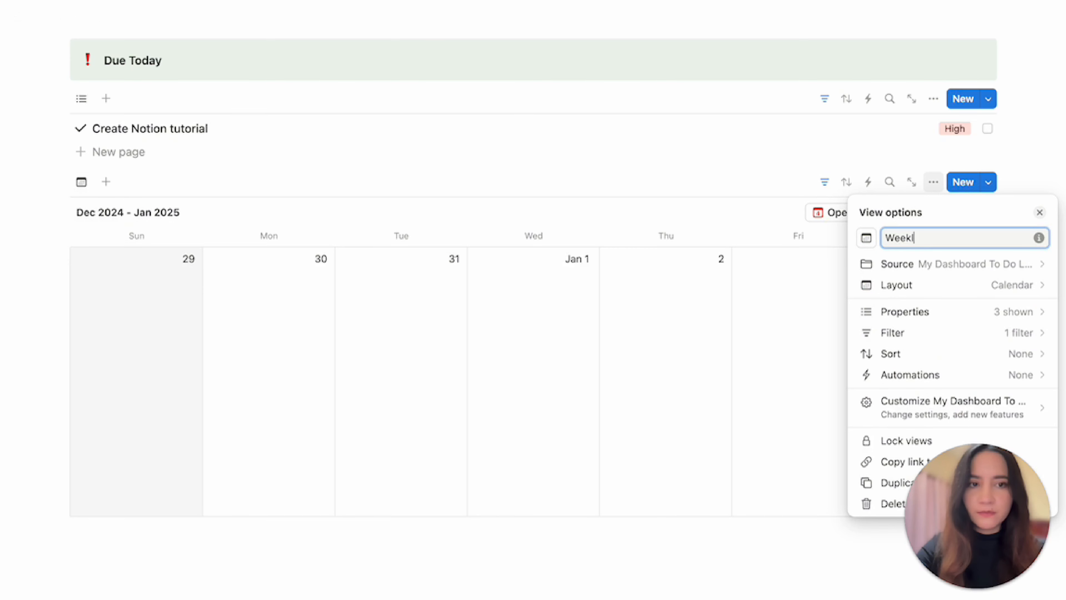
{"action": "left_click", "coordinate": [256, 229]}
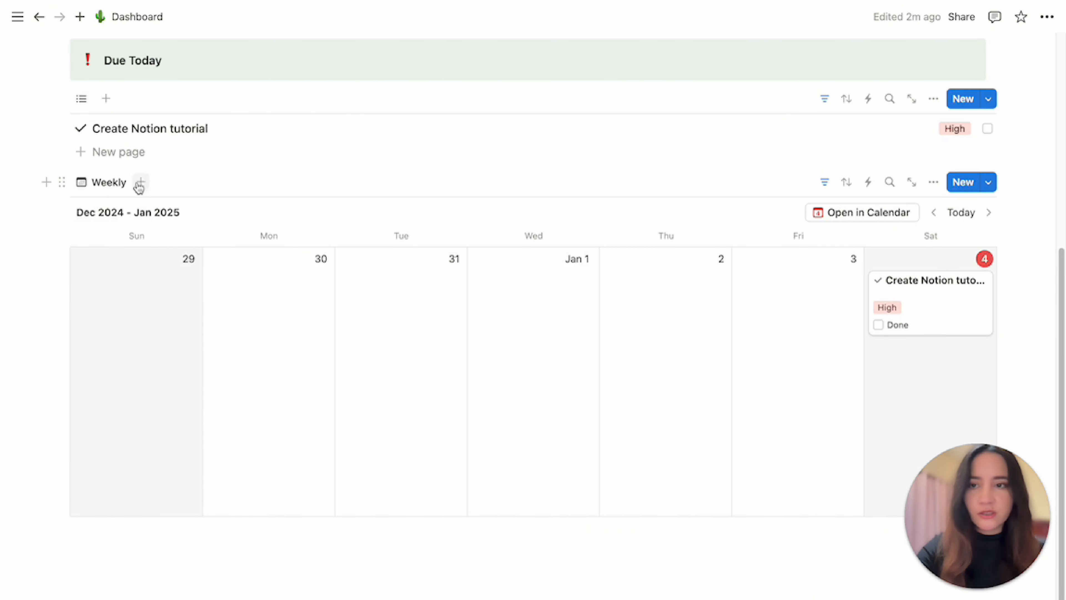
Duplicate the Weekly view and name the copy Monthly.
{"action": "left_click", "coordinate": [112, 184]}
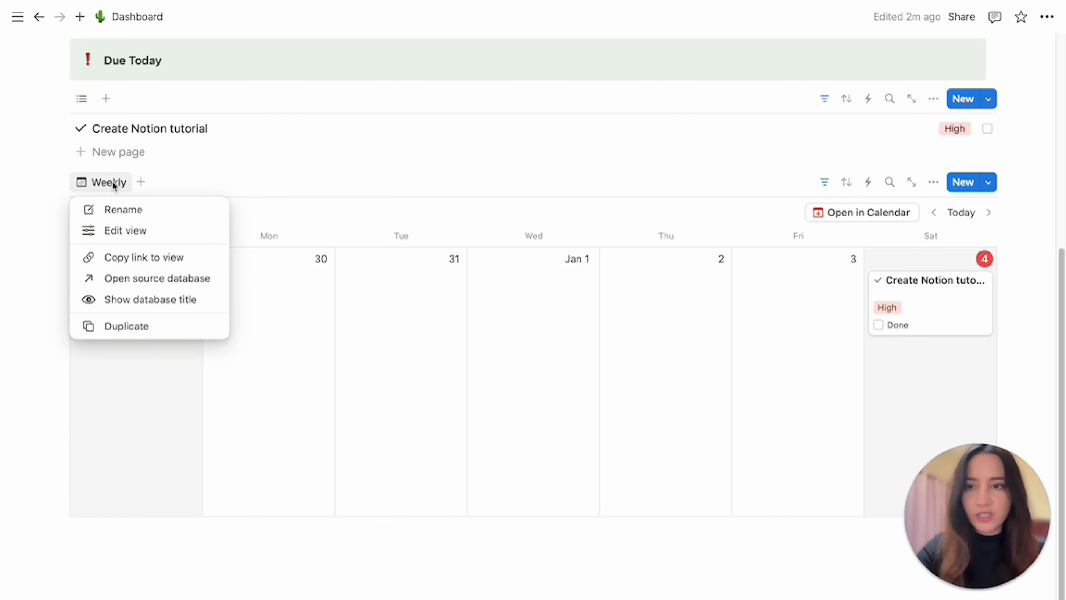
{"action": "left_click", "coordinate": [120, 328]}
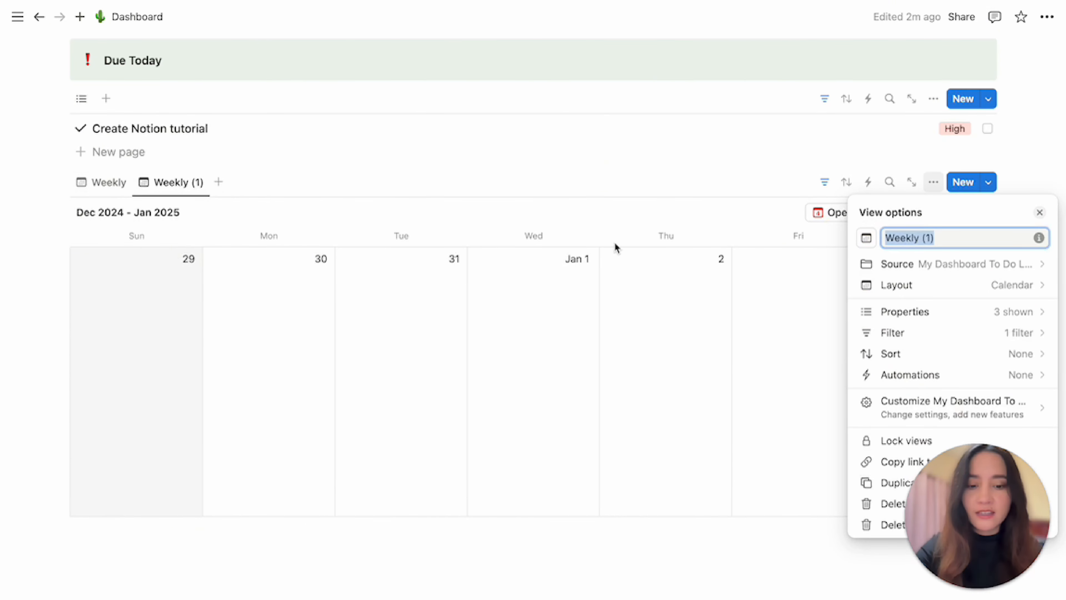
{"action": "type", "text": "Monthly"}
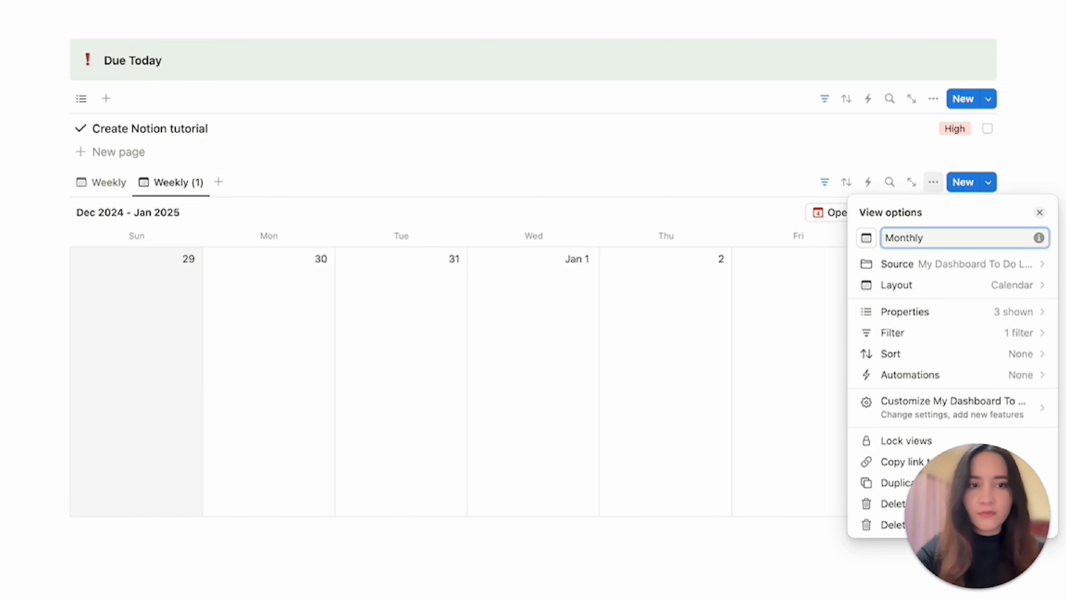
Set the Monthly view's layout to show the calendar as Month.
{"action": "left_click", "coordinate": [934, 289]}
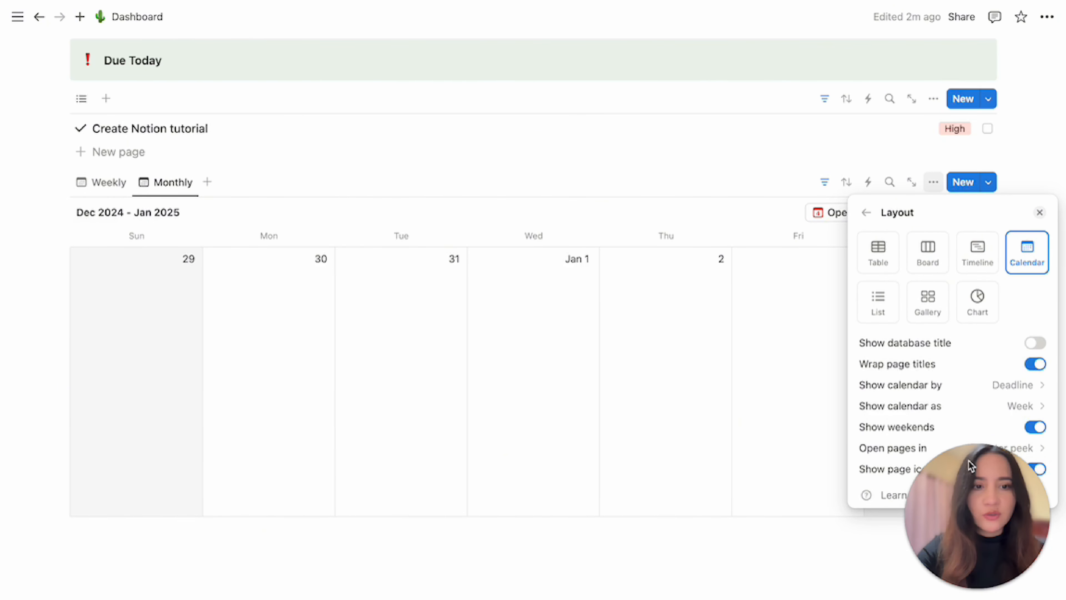
{"action": "left_click", "coordinate": [981, 412]}
{"action": "left_click", "coordinate": [994, 435]}
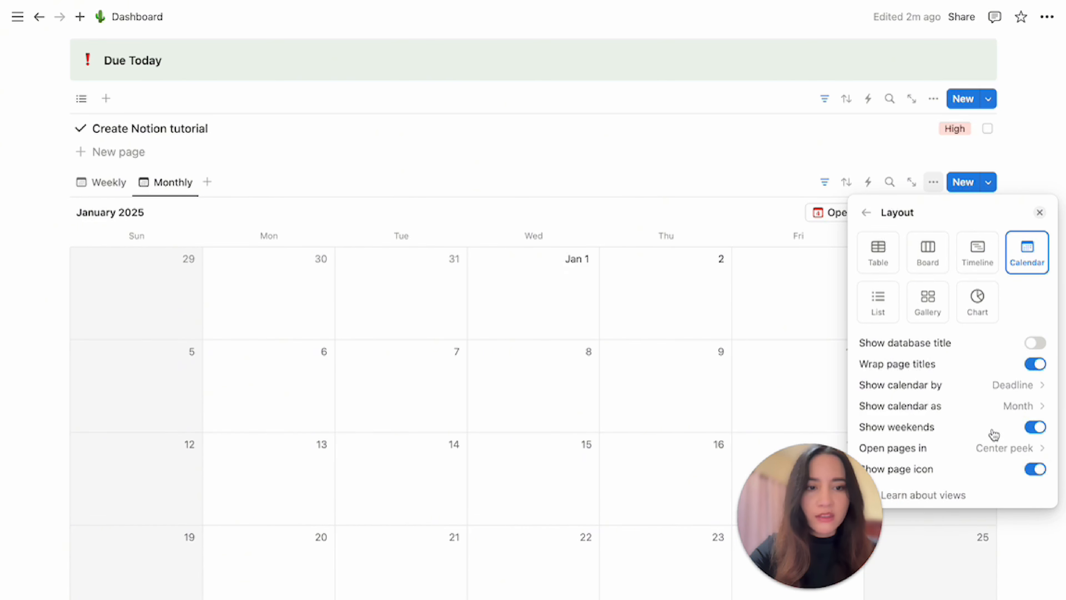
{"action": "left_click", "coordinate": [734, 172]}
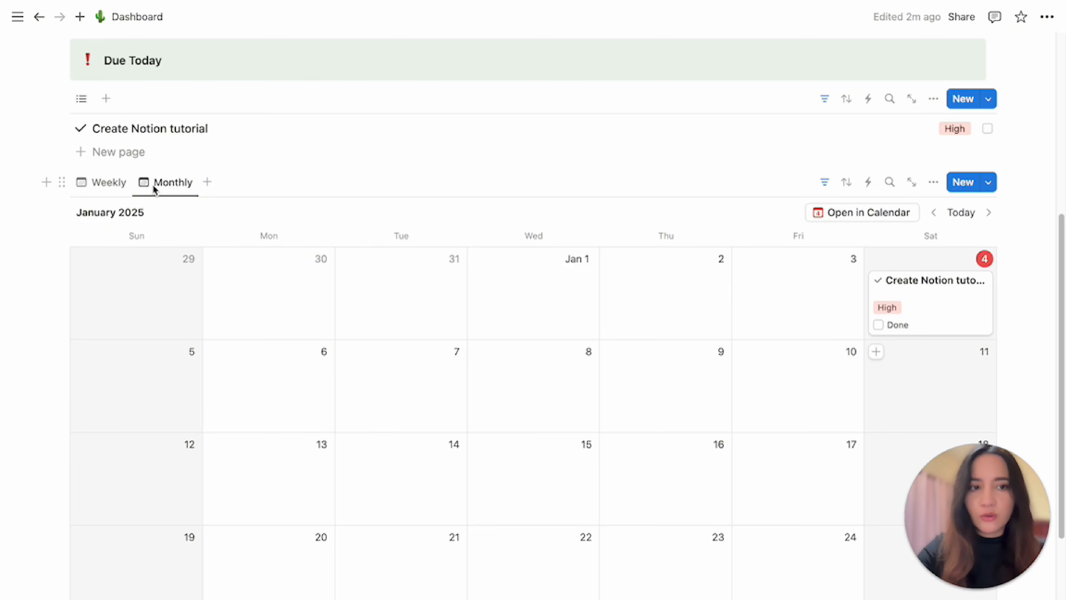
Switch between the Weekly and Monthly views to compare them.
{"action": "left_click", "coordinate": [96, 183]}
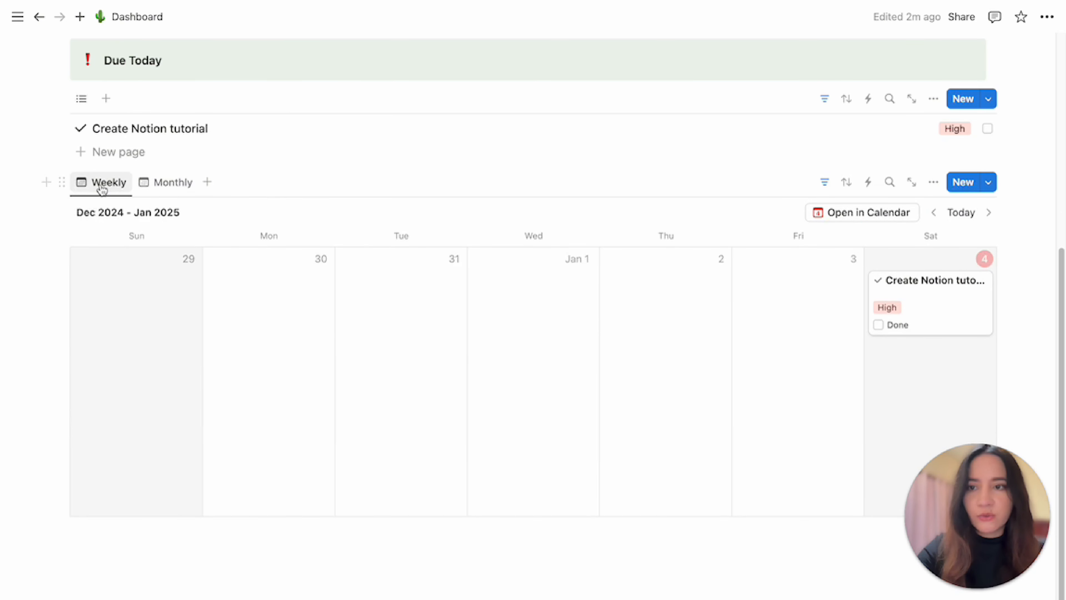
{"action": "left_click", "coordinate": [167, 188]}
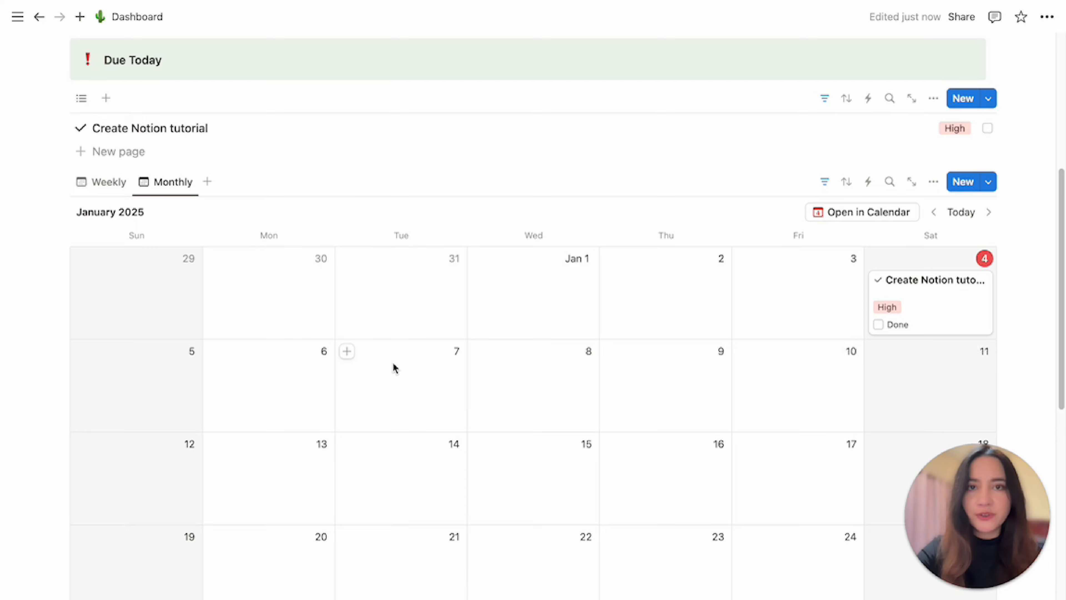
Add a callout titled Calendar below the calendar and give it a cactus icon.
{"action": "scroll", "coordinate": [393, 368], "scroll_direction": "down", "scroll_amount": 10}
{"action": "left_click", "coordinate": [340, 362]}
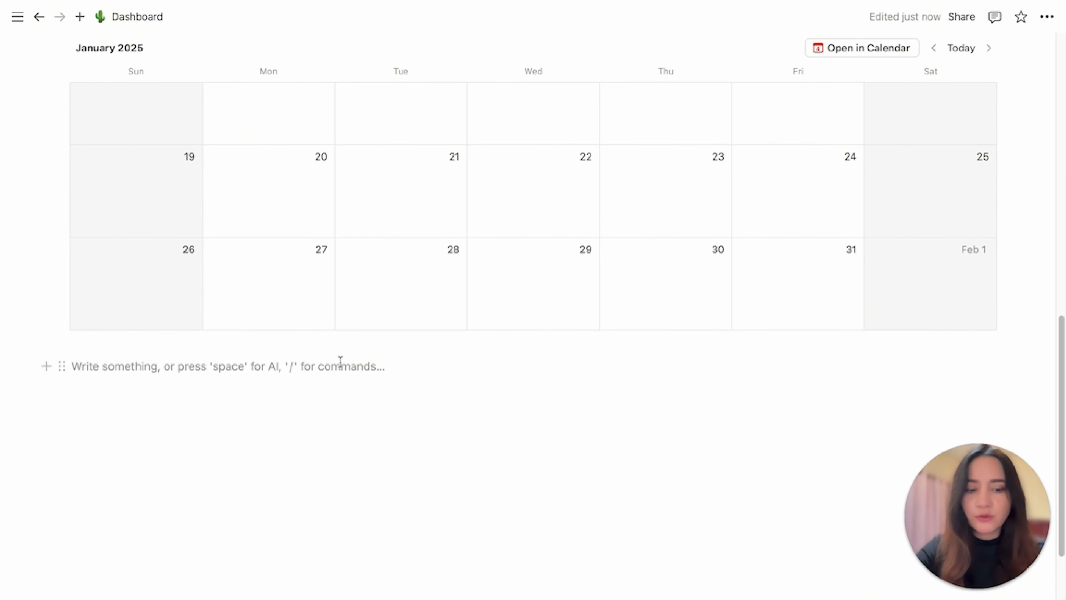
{"action": "type", "text": "/cal"}
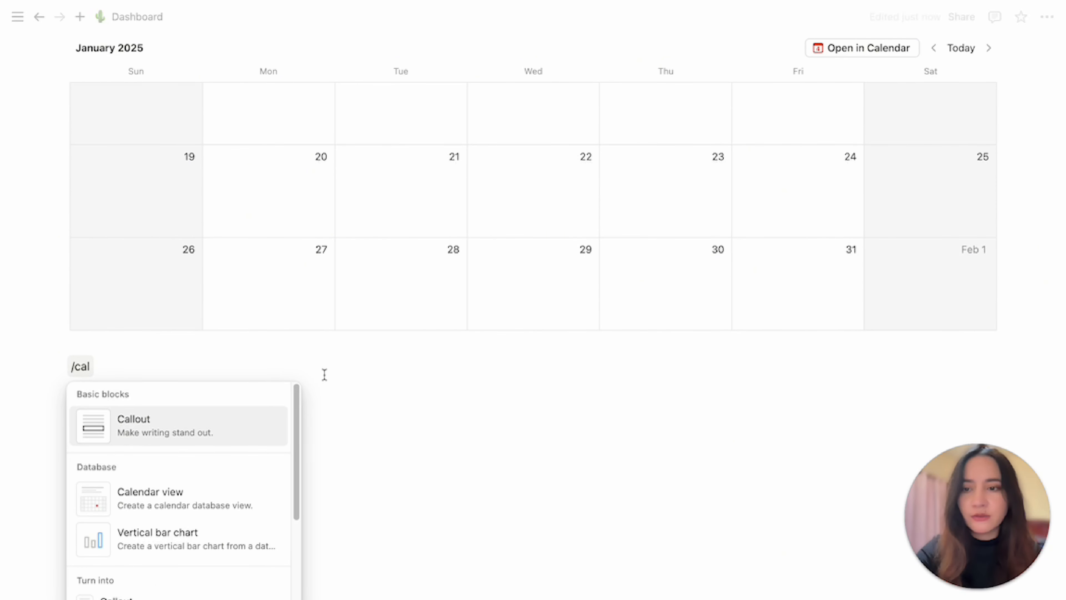
{"action": "left_click", "coordinate": [183, 417]}
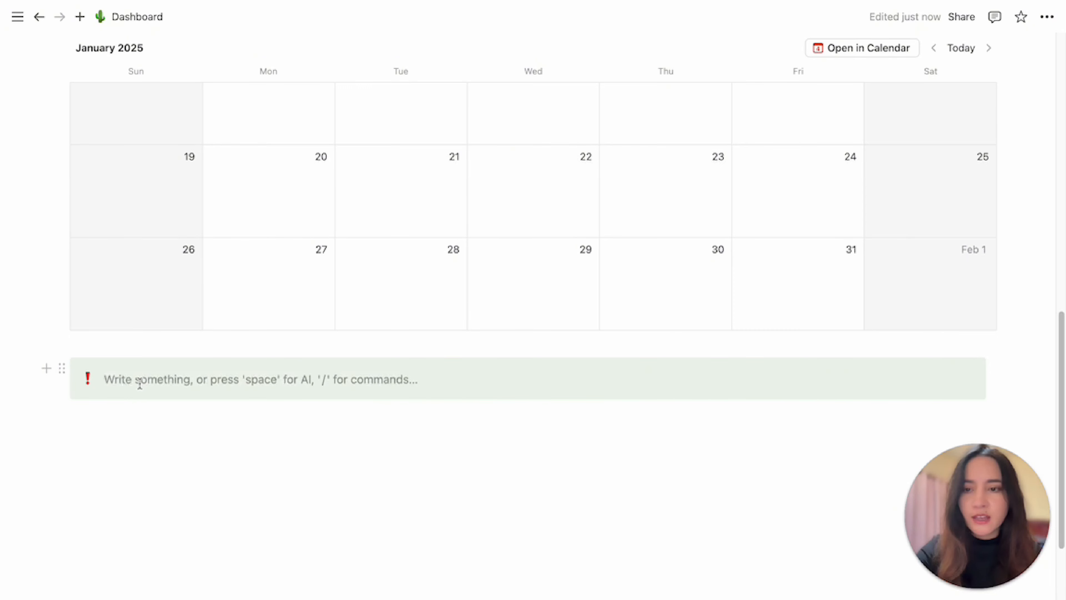
{"action": "type", "text": "Calendar"}
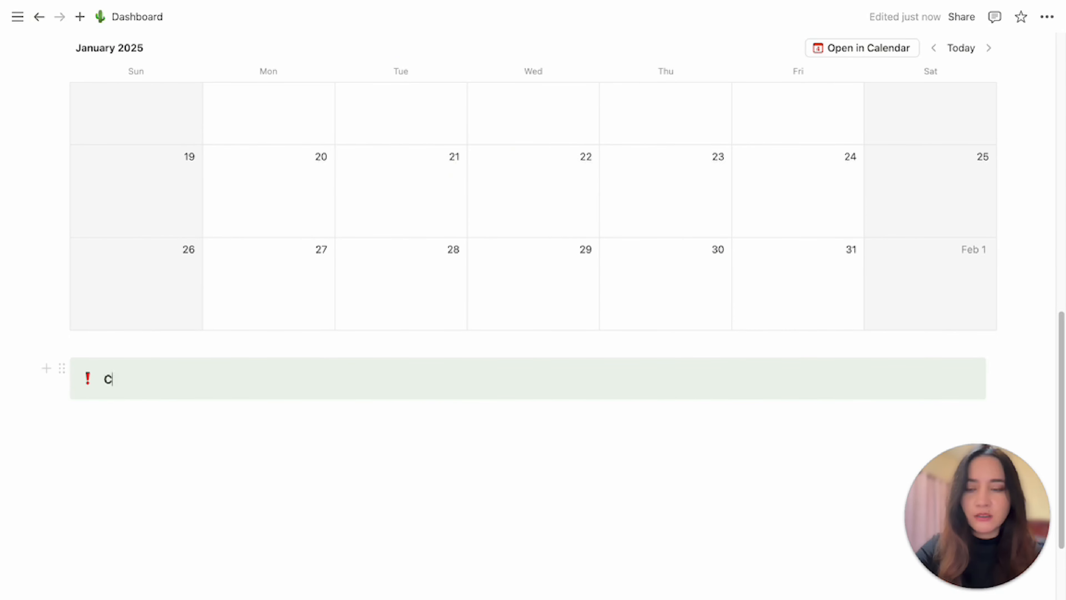
{"action": "left_click", "coordinate": [88, 379]}
{"action": "left_click", "coordinate": [54, 193]}
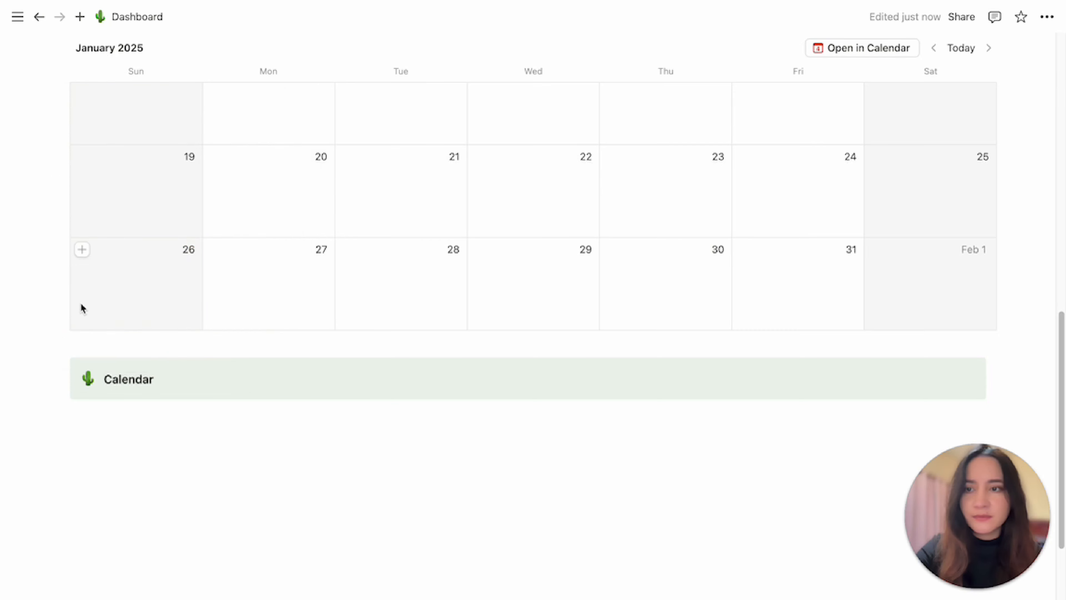
Move the Calendar callout above the Weekly and Monthly calendar views.
{"action": "left_click_drag", "start_coordinate": [54, 369], "coordinate": [118, 312]}
{"action": "left_click_drag", "start_coordinate": [100, 319], "coordinate": [205, 316]}
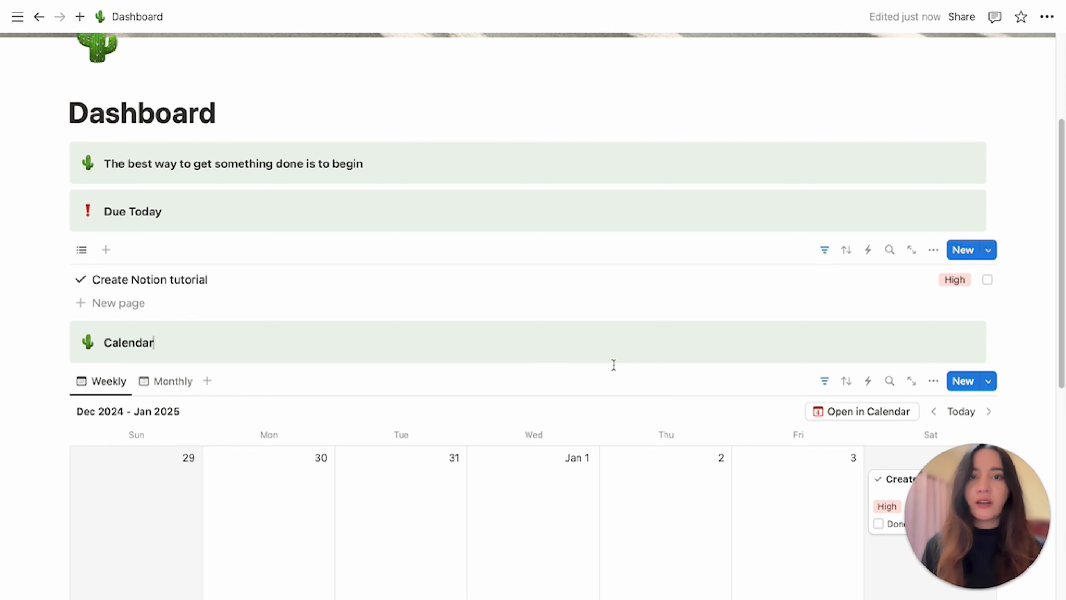
Insert a gallery view below the calendar using a new blank gallery database.
{"action": "scroll", "coordinate": [613, 365], "scroll_direction": "down", "scroll_amount": 5}
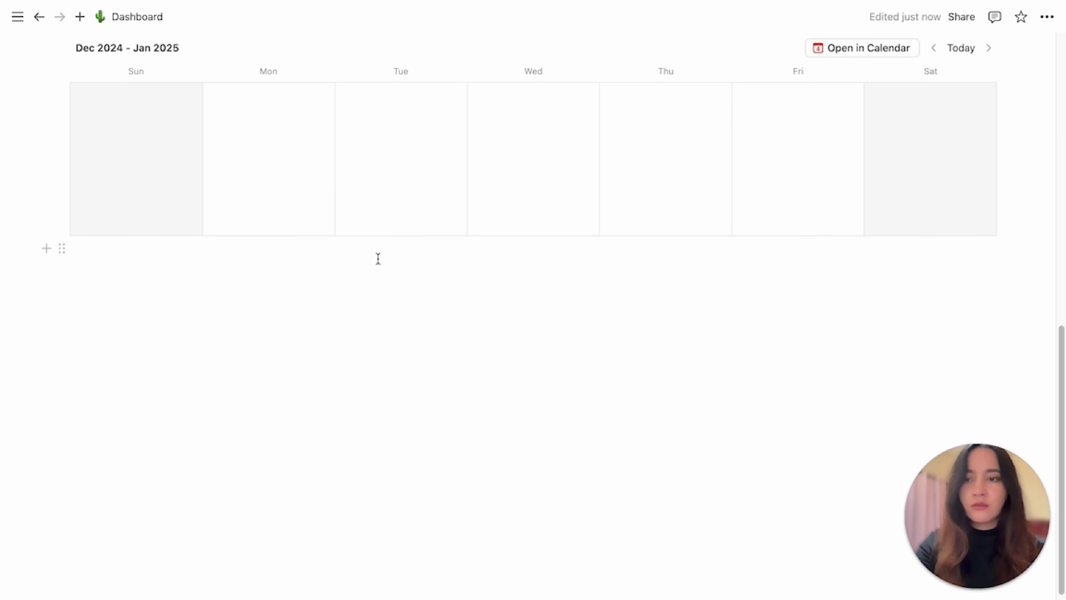
{"action": "left_click", "coordinate": [377, 258]}
{"action": "type", "text": "/"}
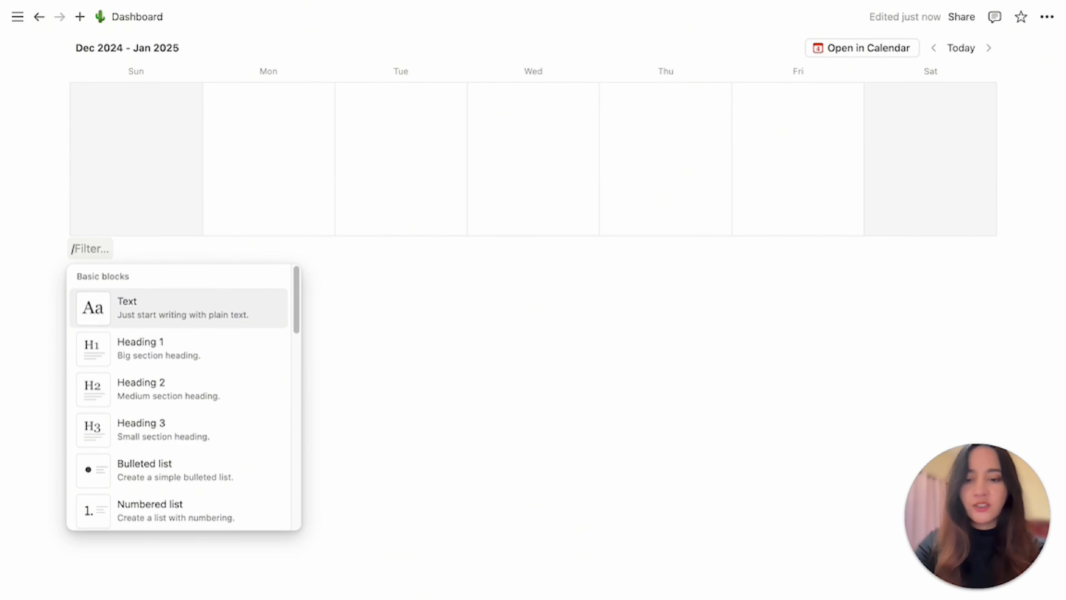
{"action": "type", "text": "ga"}
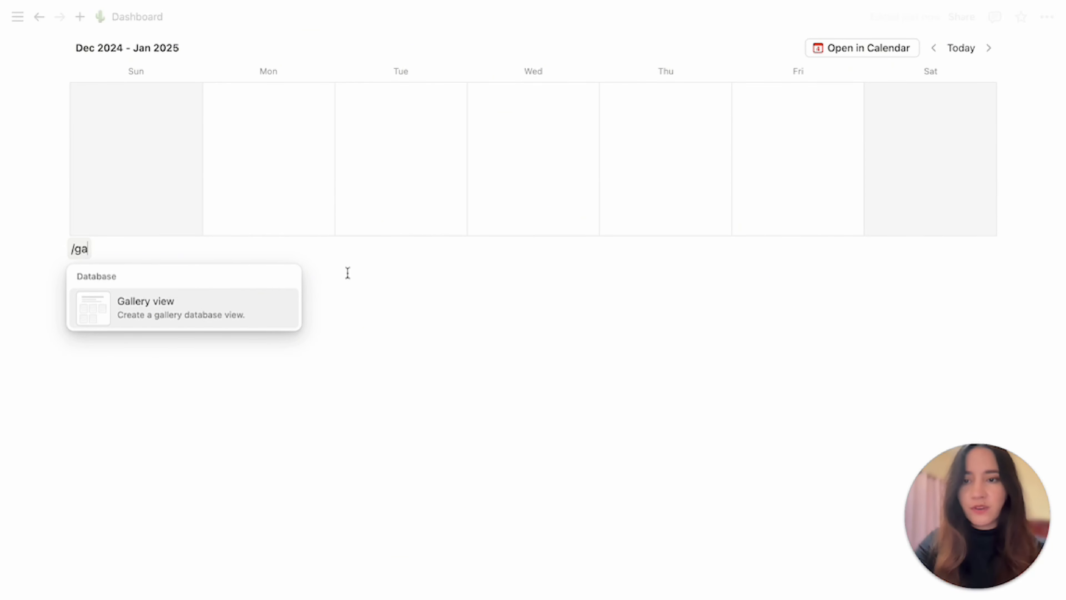
{"action": "left_click", "coordinate": [259, 309]}
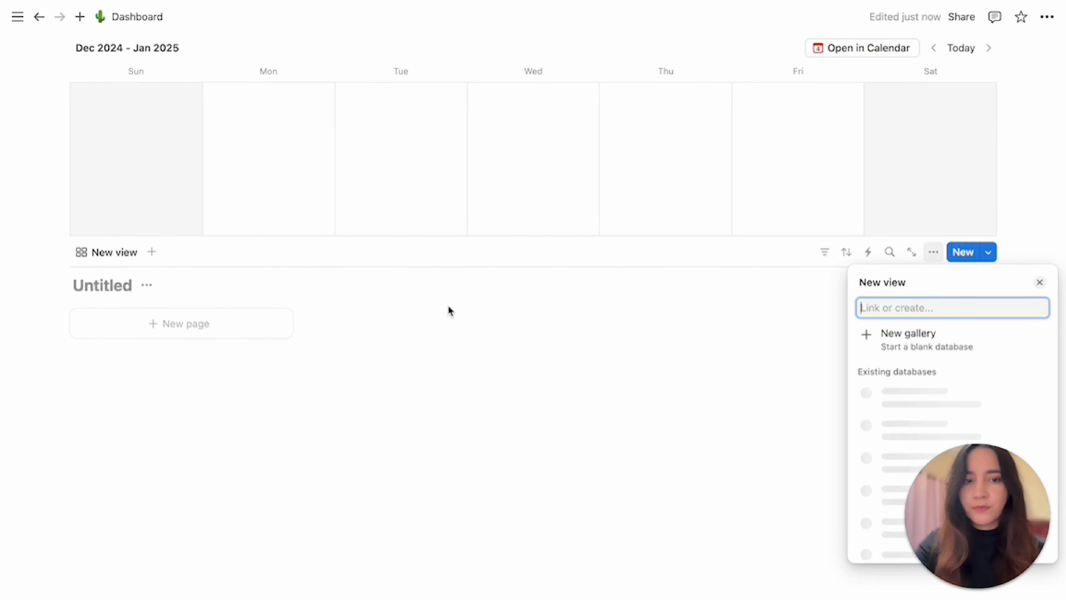
{"action": "left_click", "coordinate": [888, 340]}
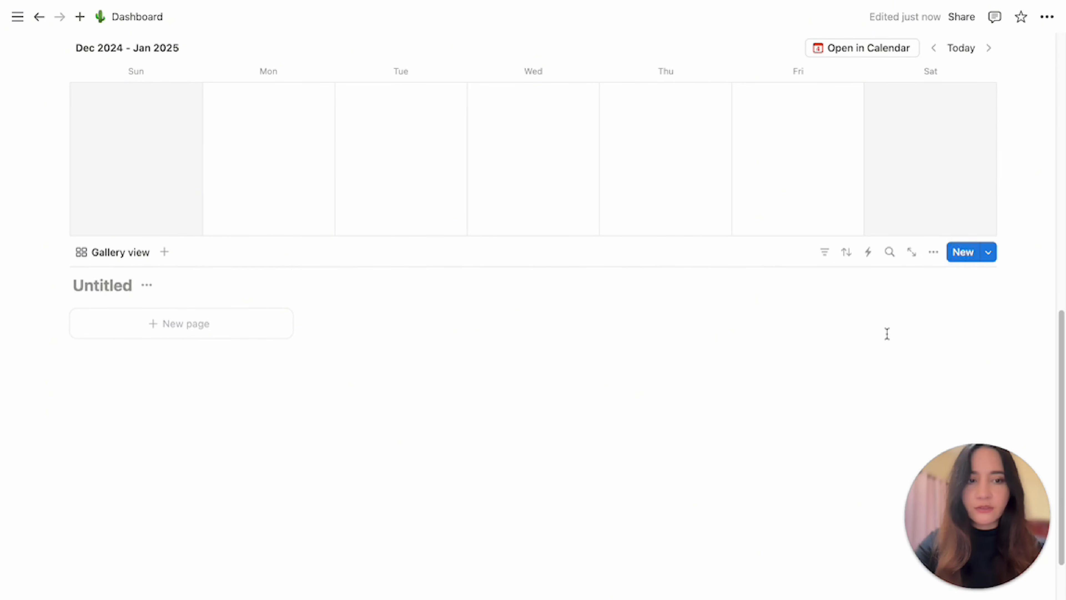
Title the gallery database My Gallery, then hide the database title.
{"action": "left_click", "coordinate": [111, 287]}
{"action": "type", "text": "My Gallery"}
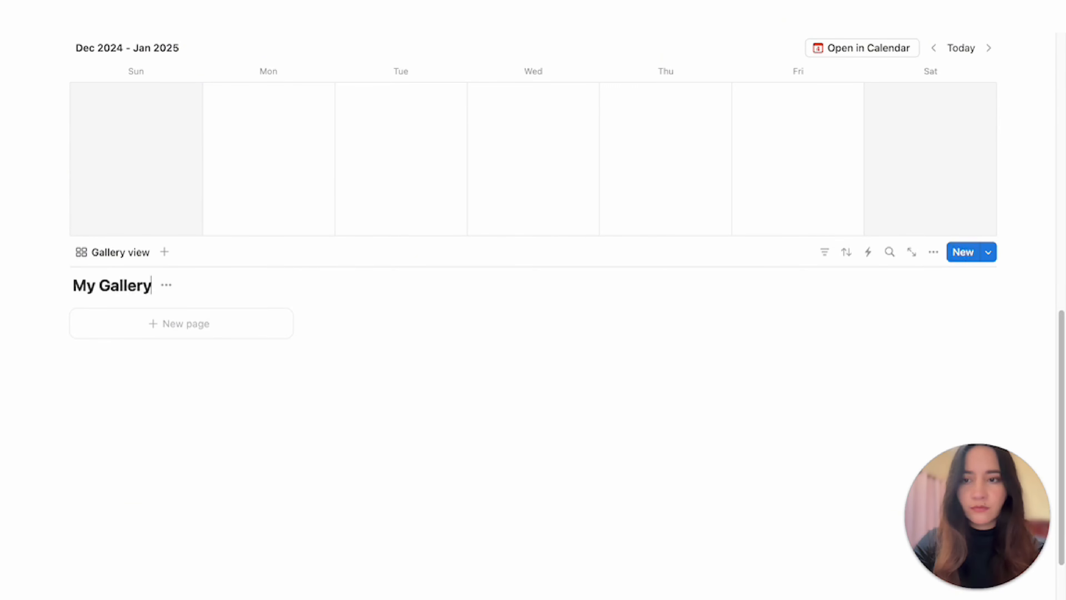
{"action": "left_click", "coordinate": [167, 286]}
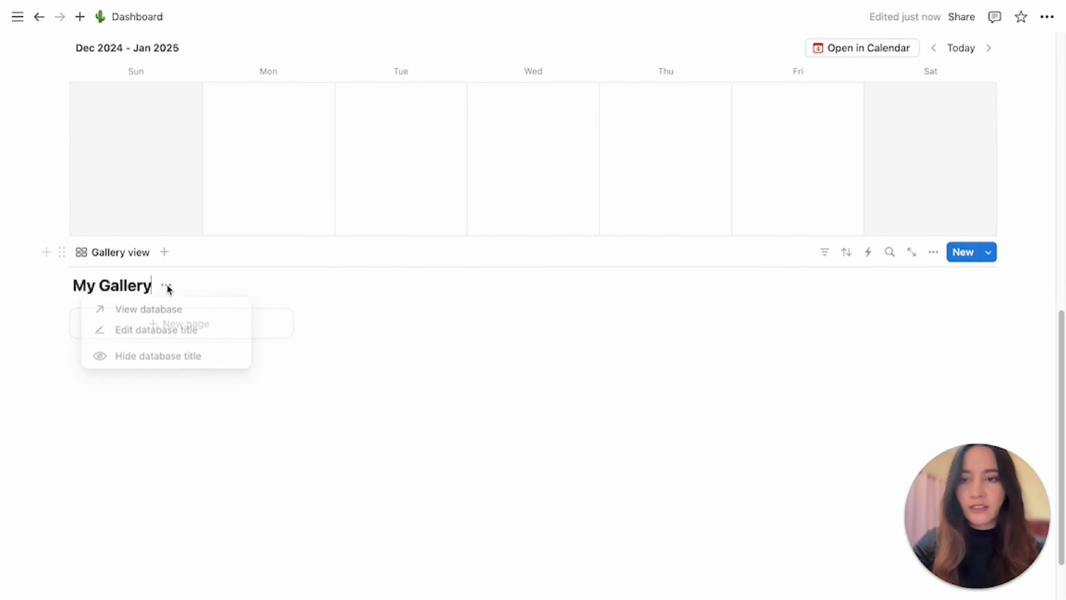
{"action": "left_click", "coordinate": [151, 358]}
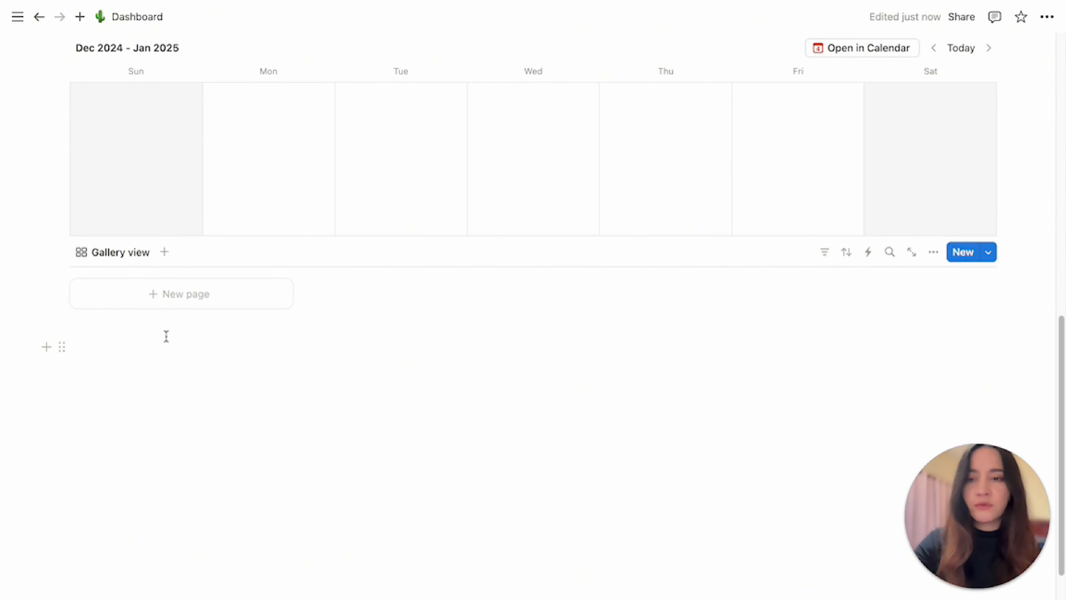
Add a new page to the gallery and delete its Tags property.
{"action": "left_click", "coordinate": [181, 294]}
{"action": "left_click", "coordinate": [323, 191]}
{"action": "left_click", "coordinate": [378, 306]}
{"action": "left_click", "coordinate": [446, 340]}
{"action": "left_click", "coordinate": [319, 188]}
{"action": "left_click", "coordinate": [427, 306]}
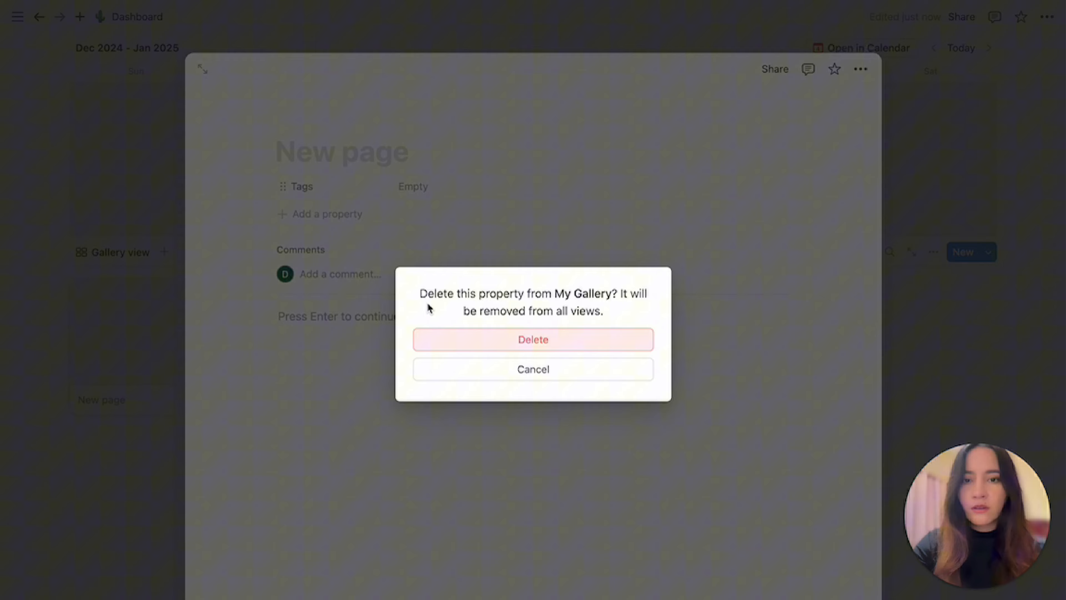
{"action": "left_click", "coordinate": [445, 339]}
Title the new gallery page Journal and close it.
{"action": "left_click", "coordinate": [364, 152]}
{"action": "type", "text": "Jo"}
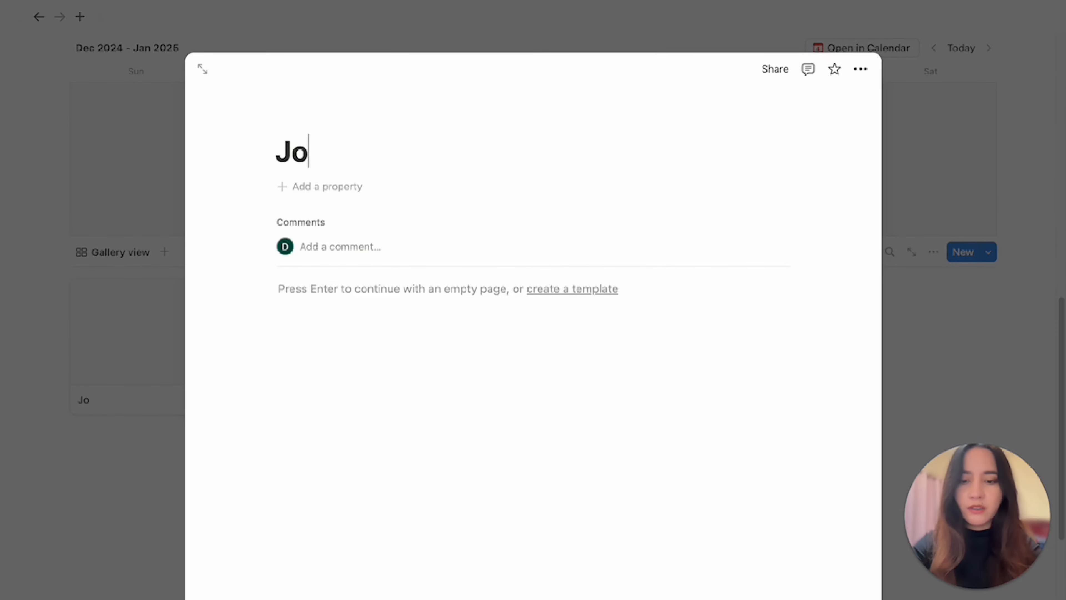
{"action": "type", "text": "unranal"}
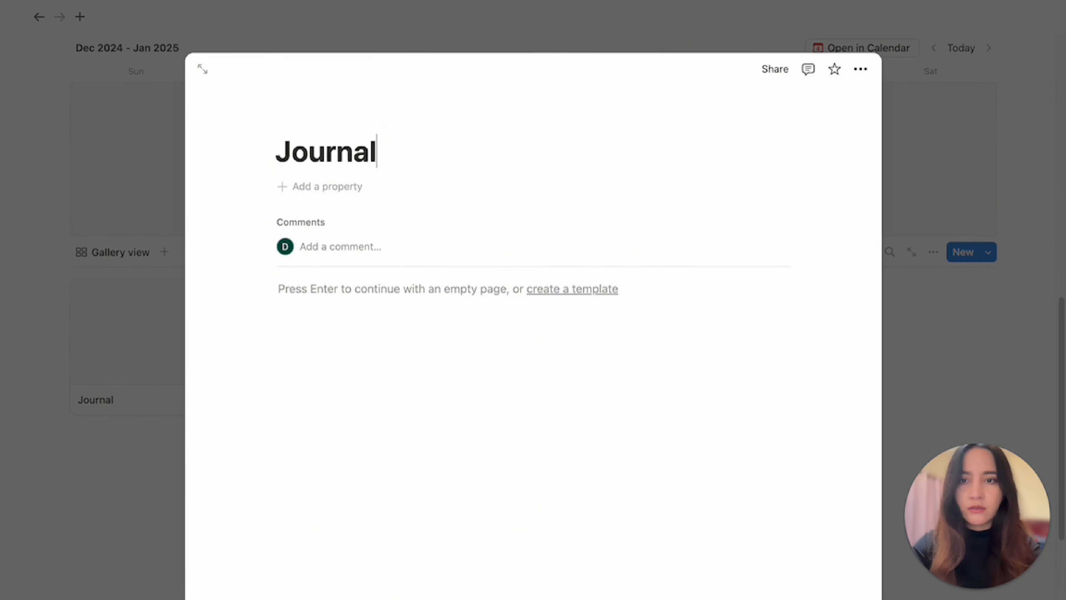
{"action": "key", "text": "Return"}
{"action": "left_click", "coordinate": [116, 464]}
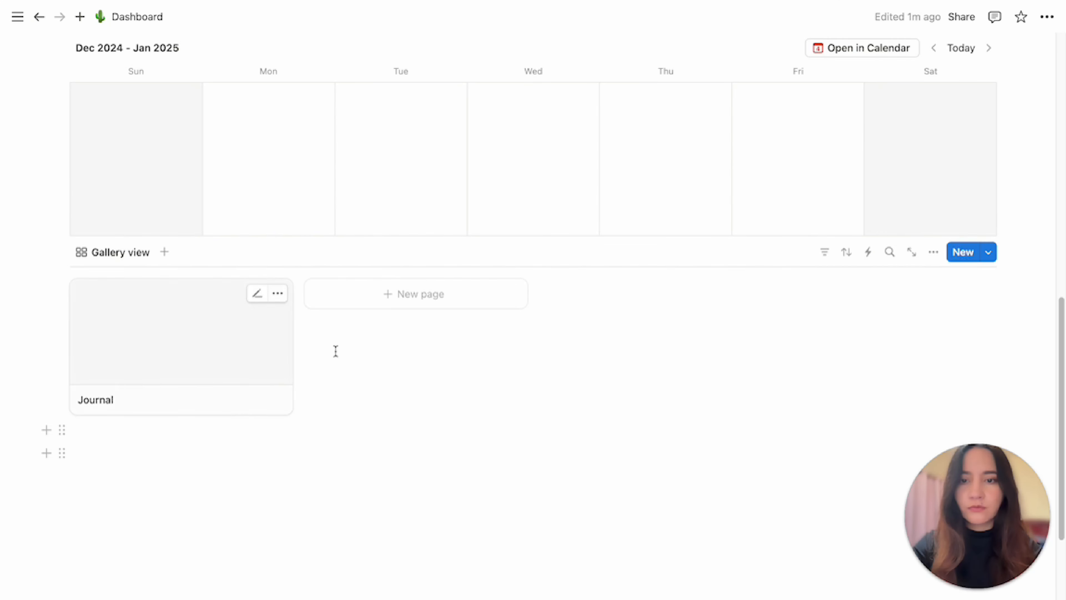
Add two gallery pages titled Habit Tracker and Finances, closing each after naming it.
{"action": "left_click", "coordinate": [449, 294]}
{"action": "type", "text": "H"}
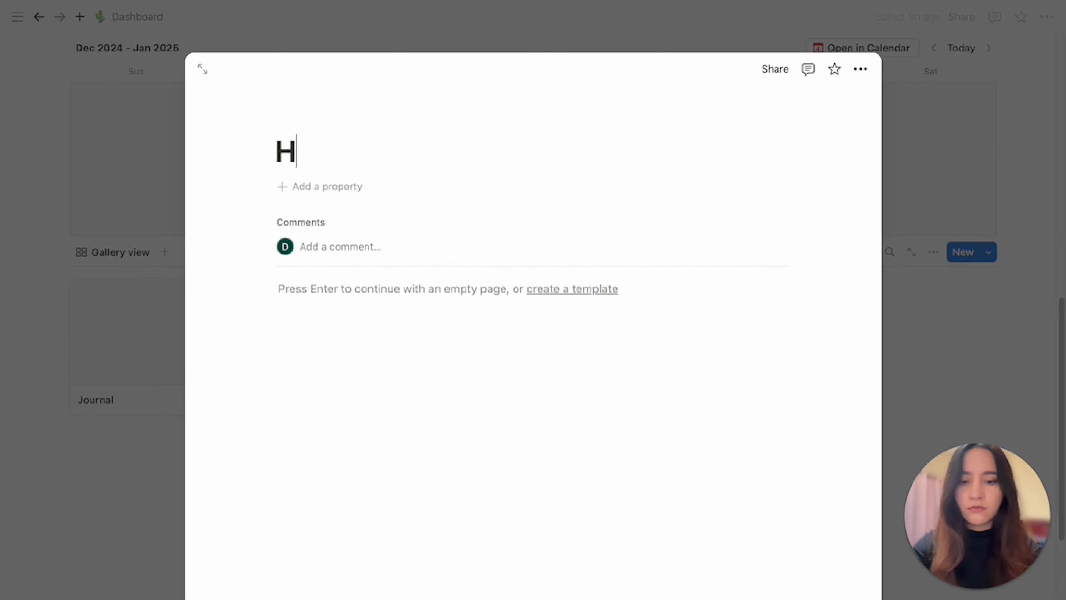
{"action": "type", "text": "abit Tracker"}
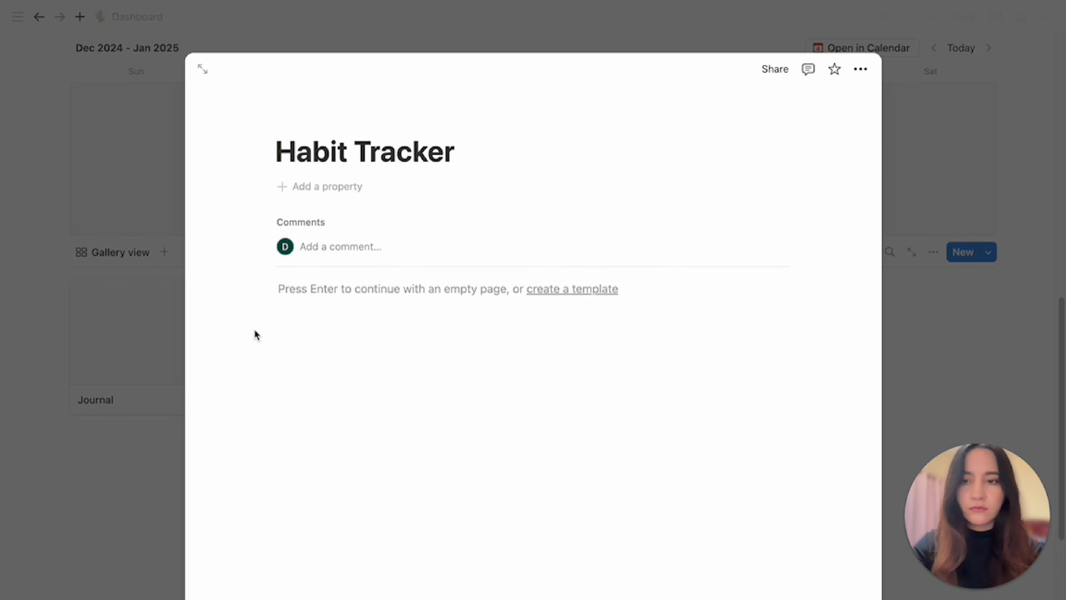
{"action": "left_click", "coordinate": [119, 452]}
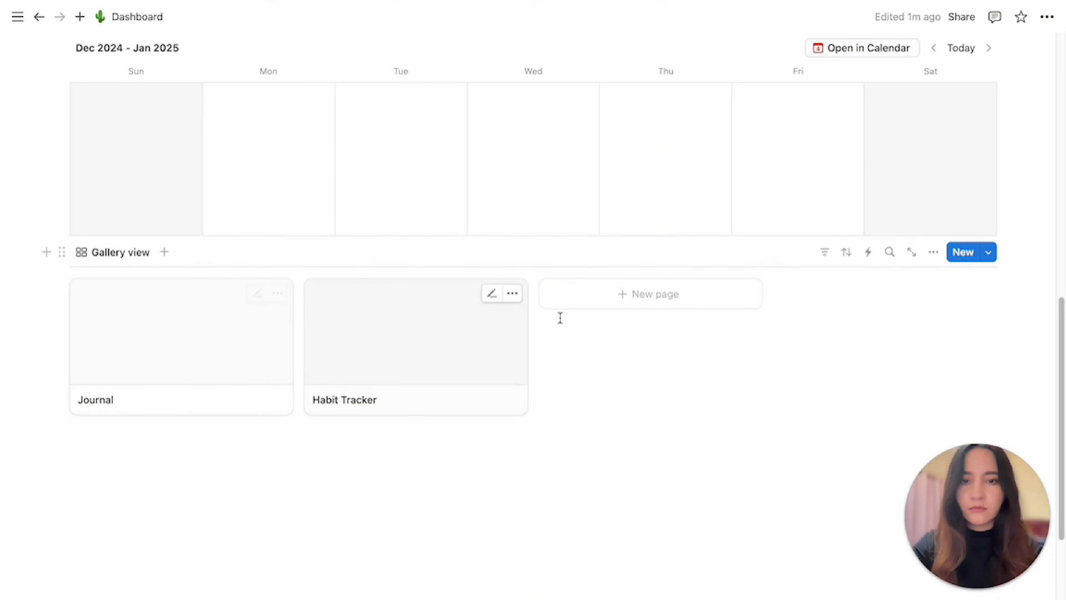
{"action": "left_click", "coordinate": [616, 296]}
{"action": "type", "text": "Fi"}
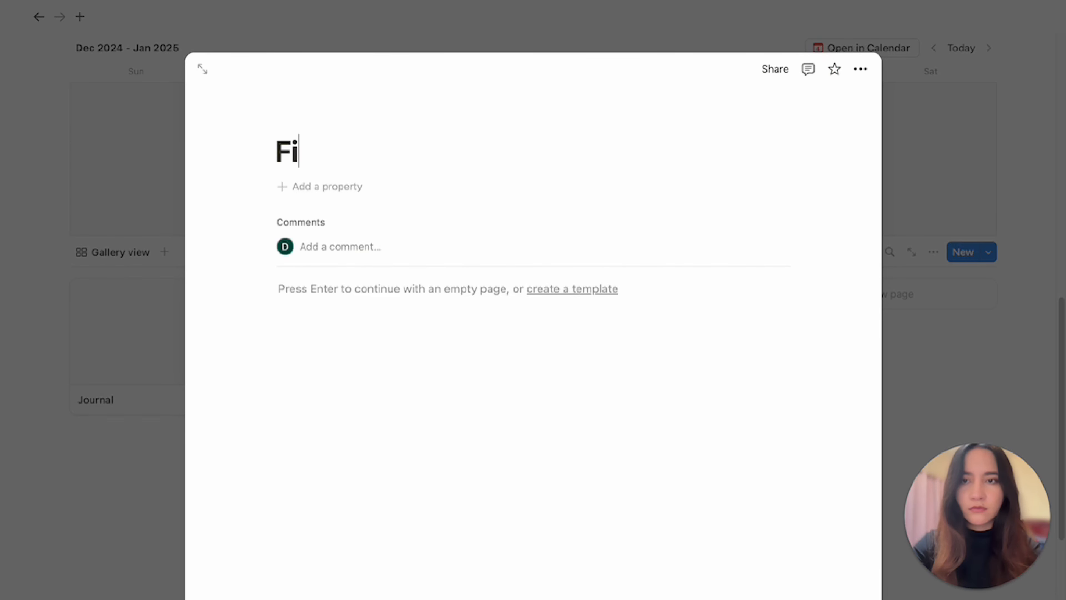
{"action": "type", "text": "nances"}
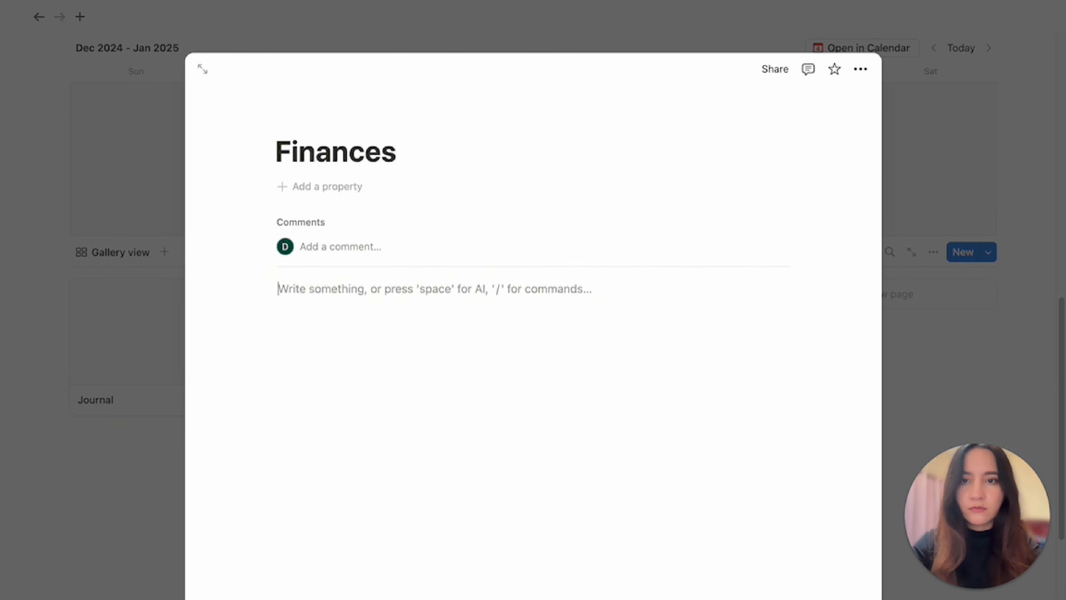
{"action": "left_click", "coordinate": [150, 529]}
Add two more gallery pages titled Fitness and Recipes, closing each after naming it.
{"action": "left_click", "coordinate": [861, 304]}
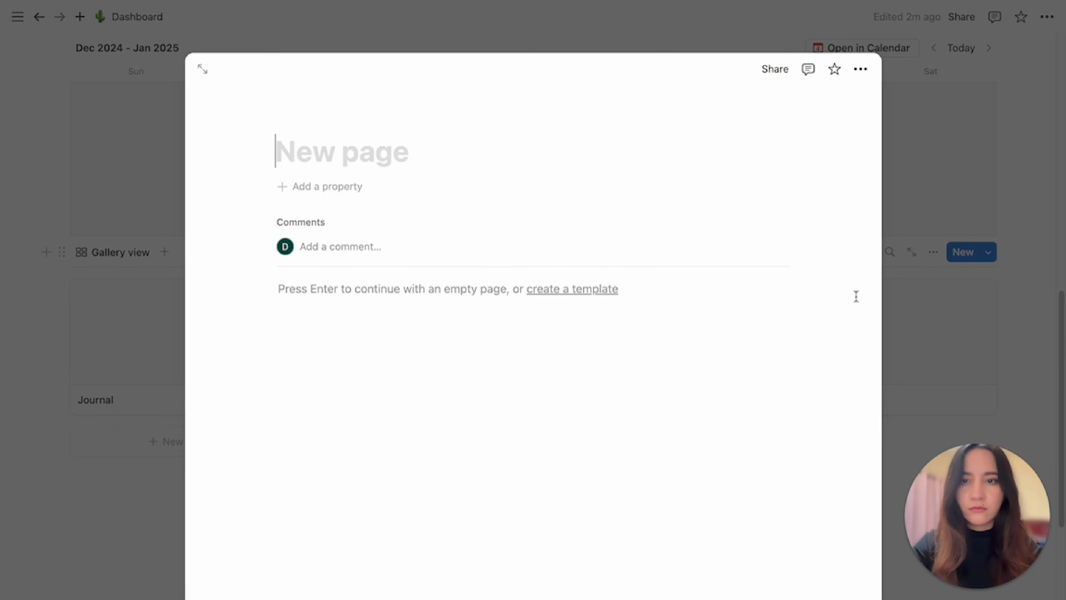
{"action": "type", "text": "Fitness"}
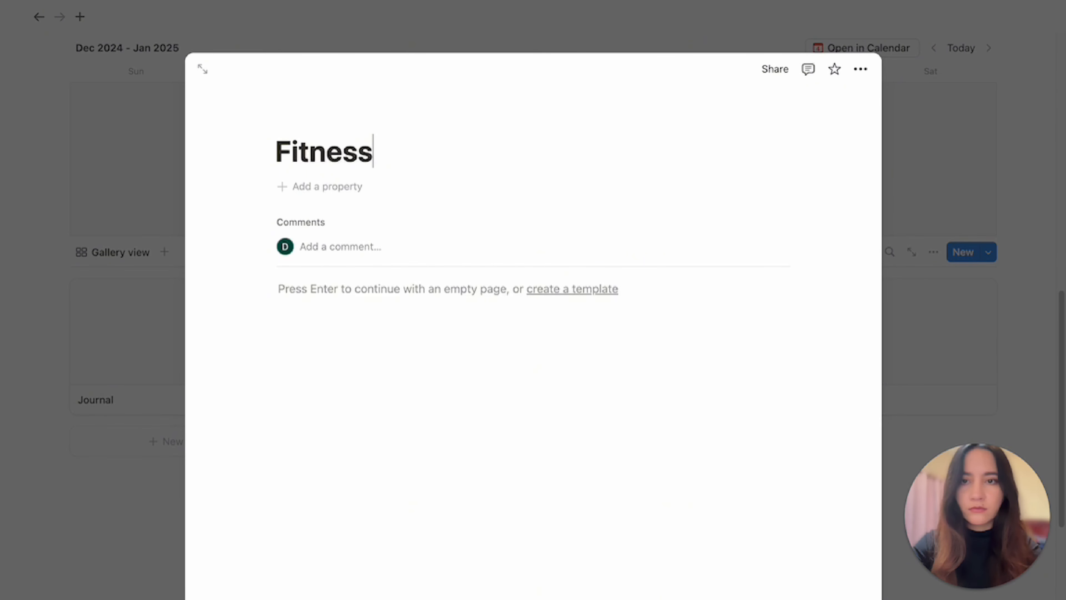
{"action": "key", "text": "Return"}
{"action": "left_click", "coordinate": [168, 538]}
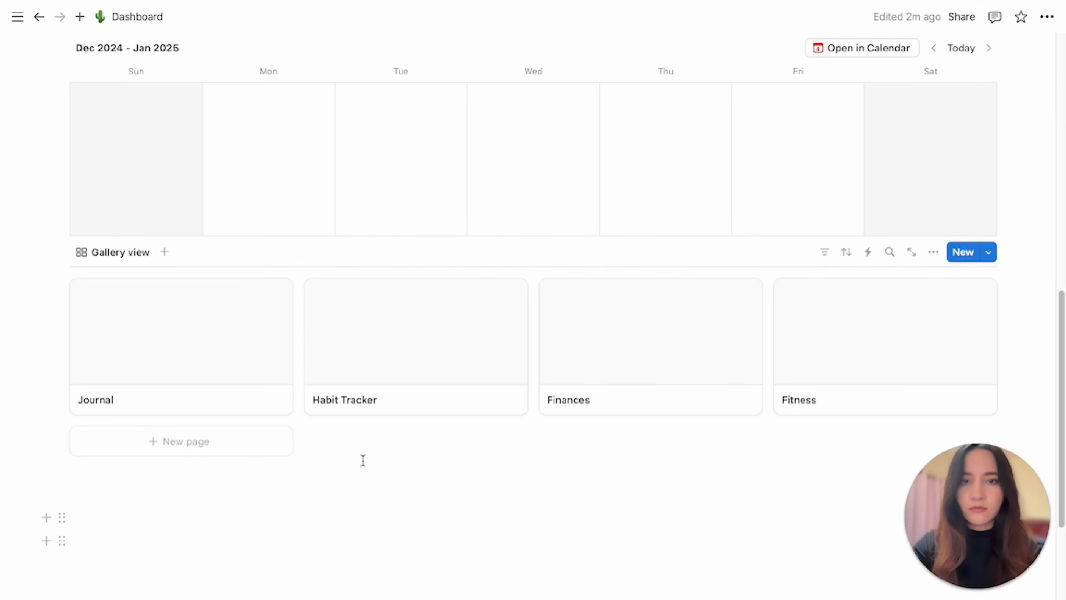
{"action": "left_click", "coordinate": [140, 453]}
{"action": "type", "text": "Recipes"}
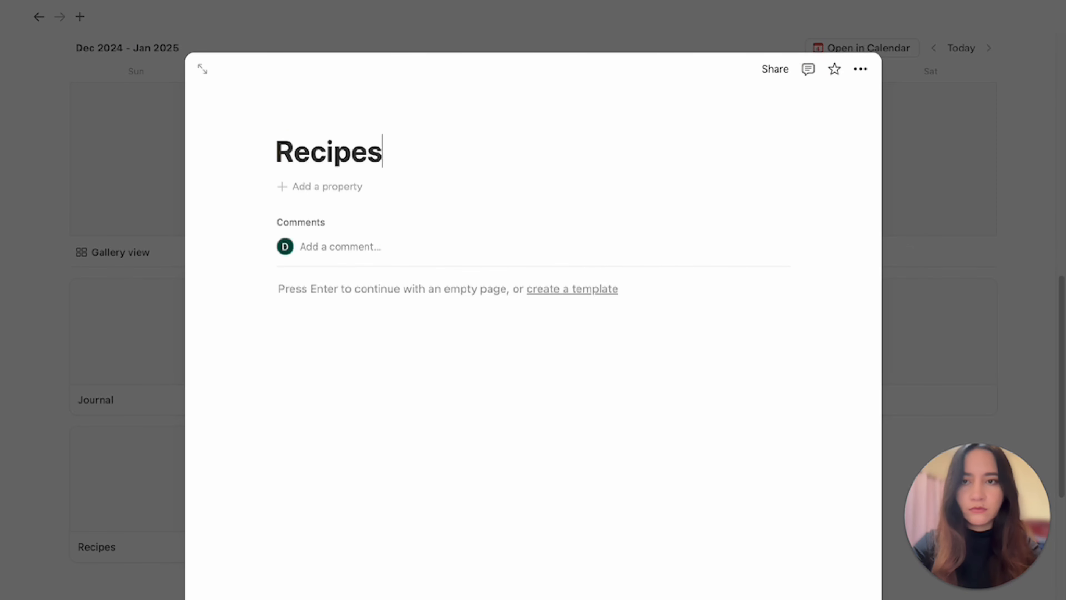
{"action": "key", "text": "Return"}
{"action": "left_click", "coordinate": [114, 595]}
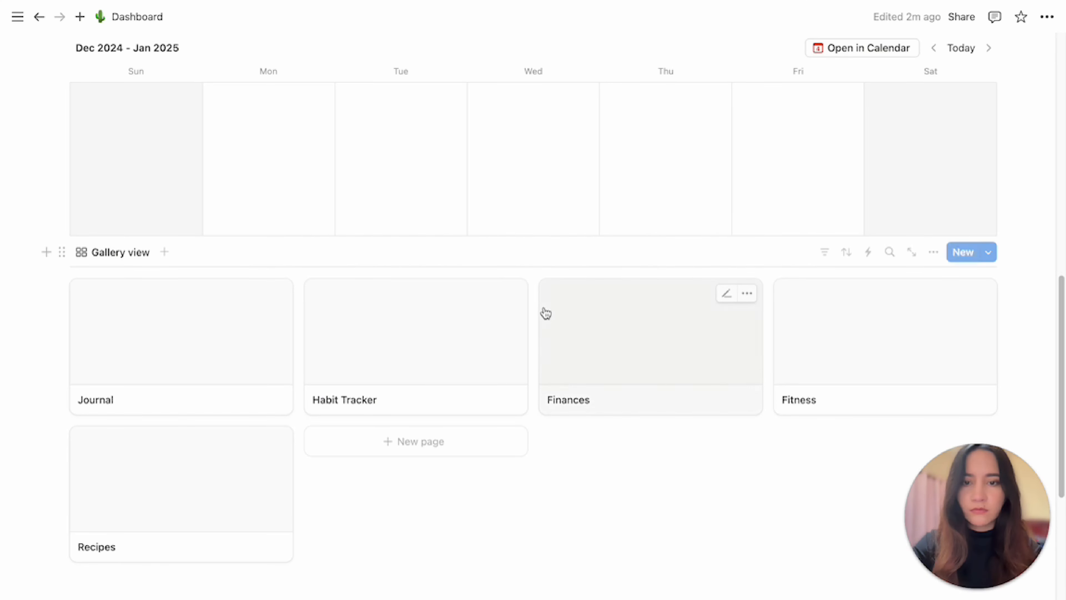
Add a gallery page titled Vision Board and close it.
{"action": "left_click", "coordinate": [392, 442]}
{"action": "type", "text": "Visio"}
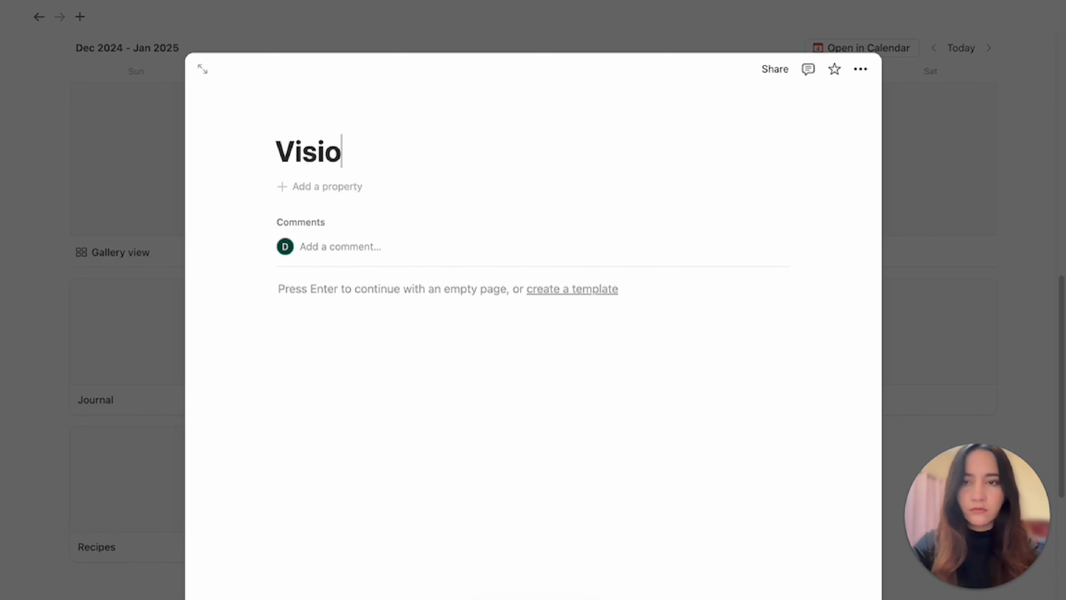
{"action": "type", "text": "n Board"}
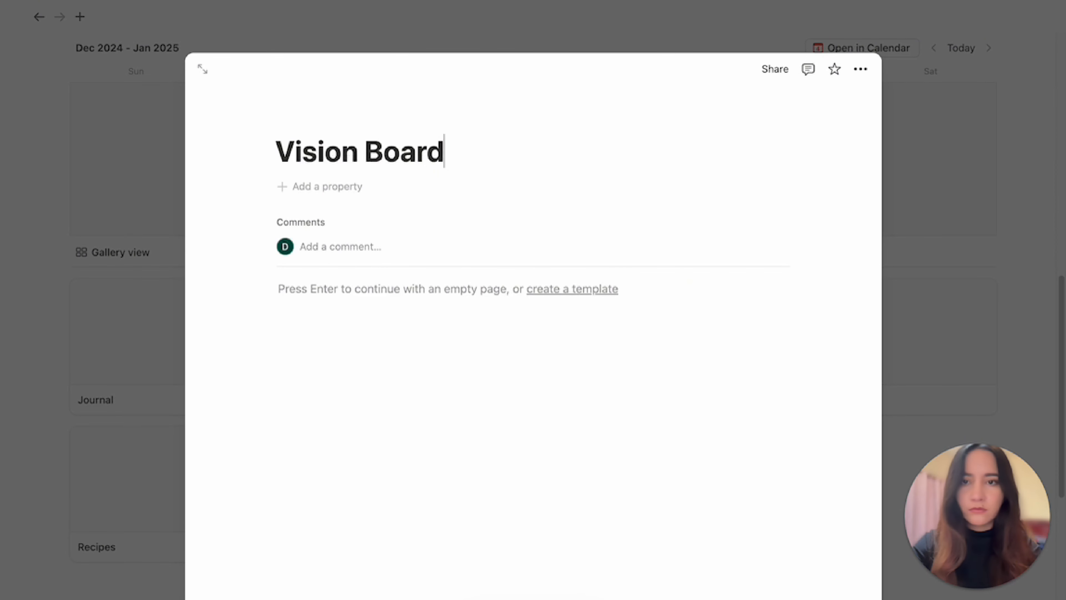
{"action": "key", "text": "Escape"}
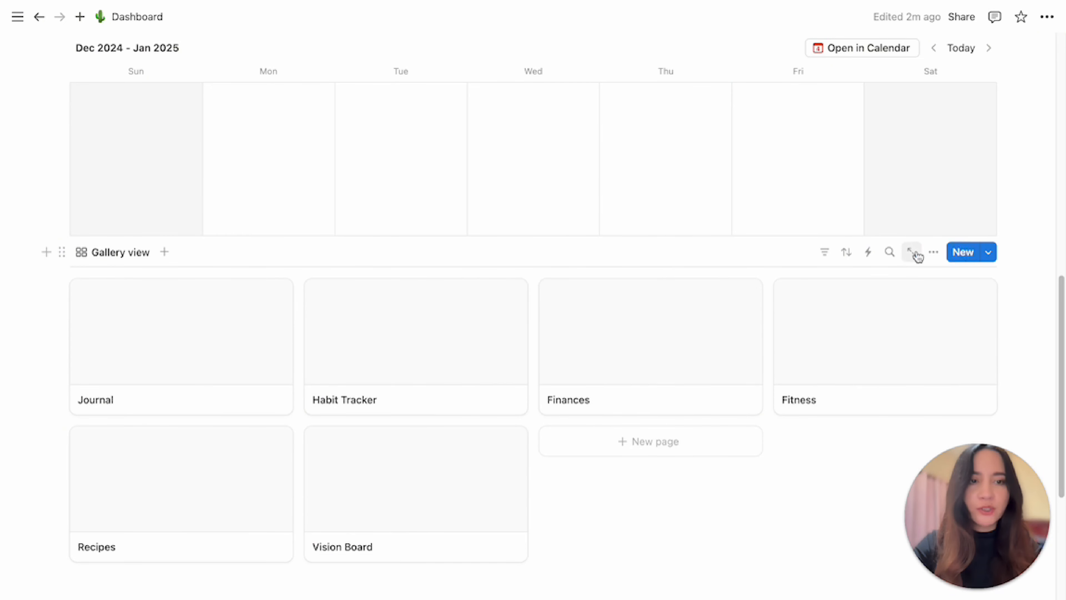
Set the gallery view's card preview to Page cover.
{"action": "left_click", "coordinate": [933, 253]}
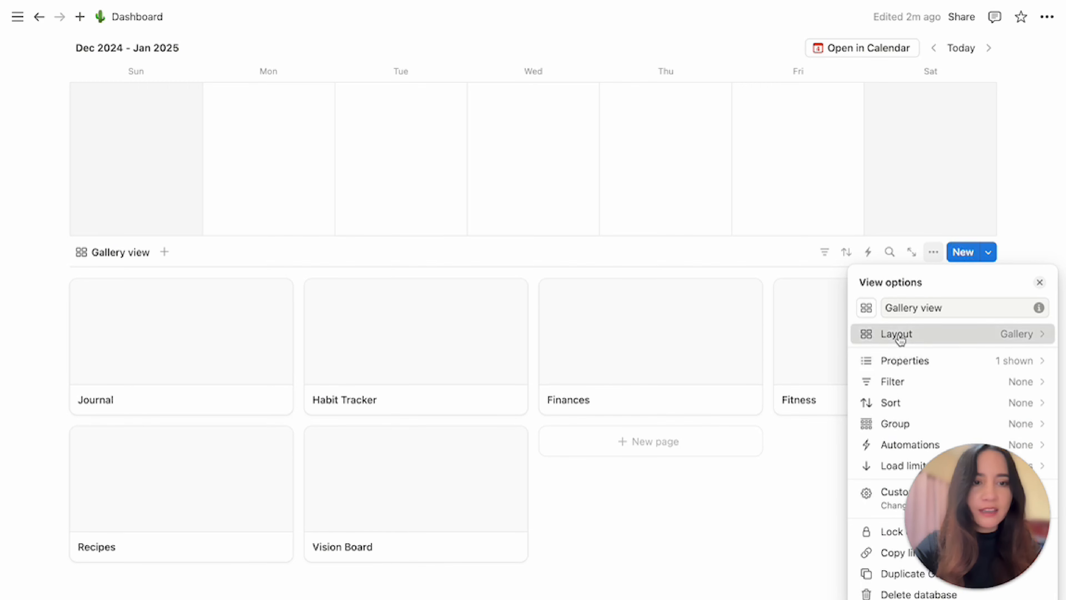
{"action": "left_click", "coordinate": [899, 336]}
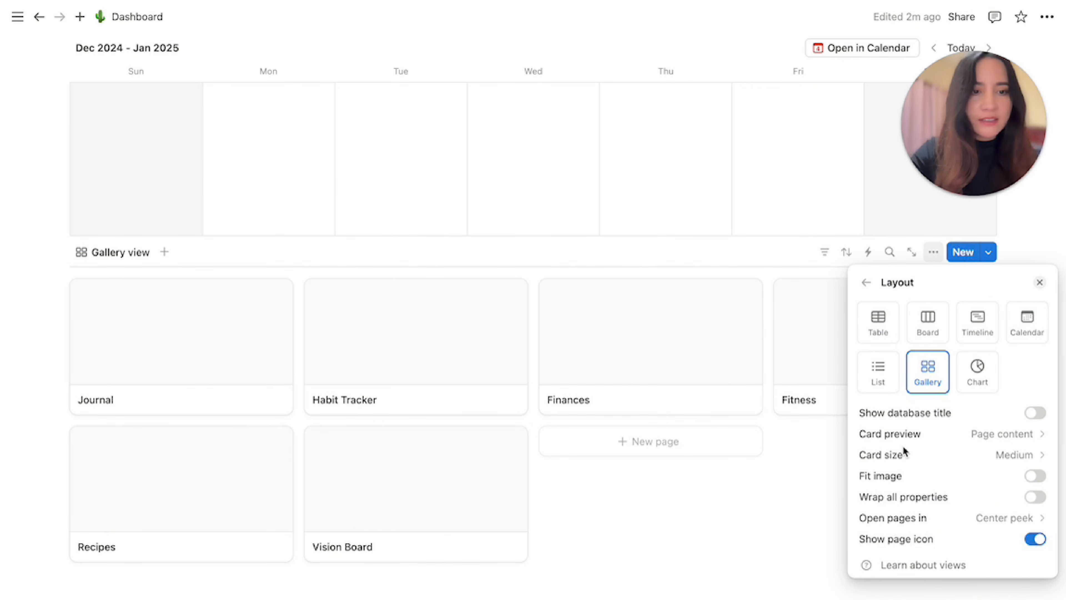
{"action": "left_click", "coordinate": [979, 436]}
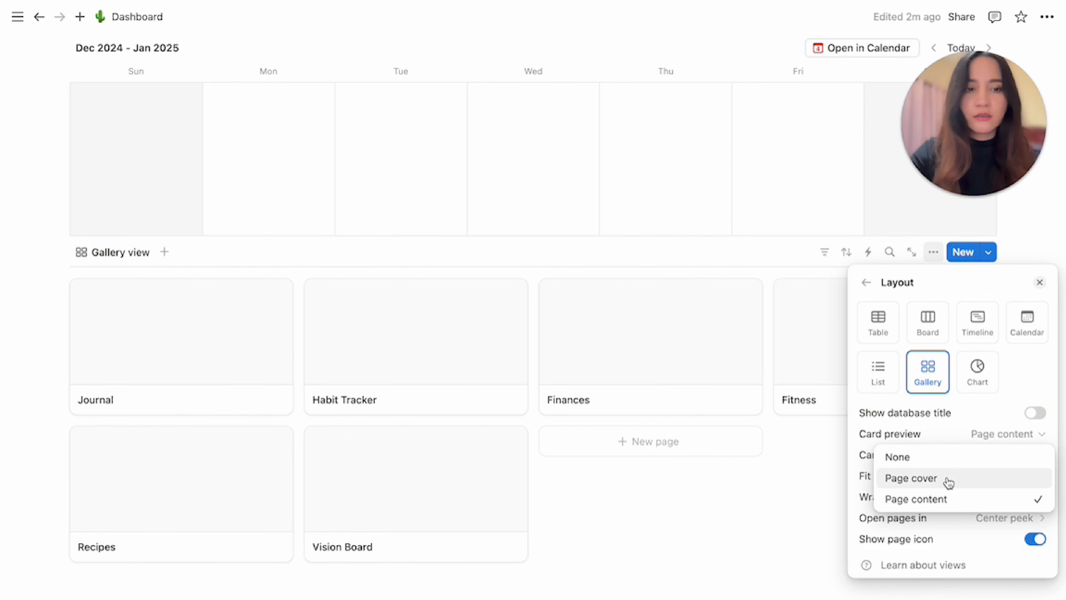
{"action": "left_click", "coordinate": [911, 478]}
{"action": "left_click", "coordinate": [762, 490]}
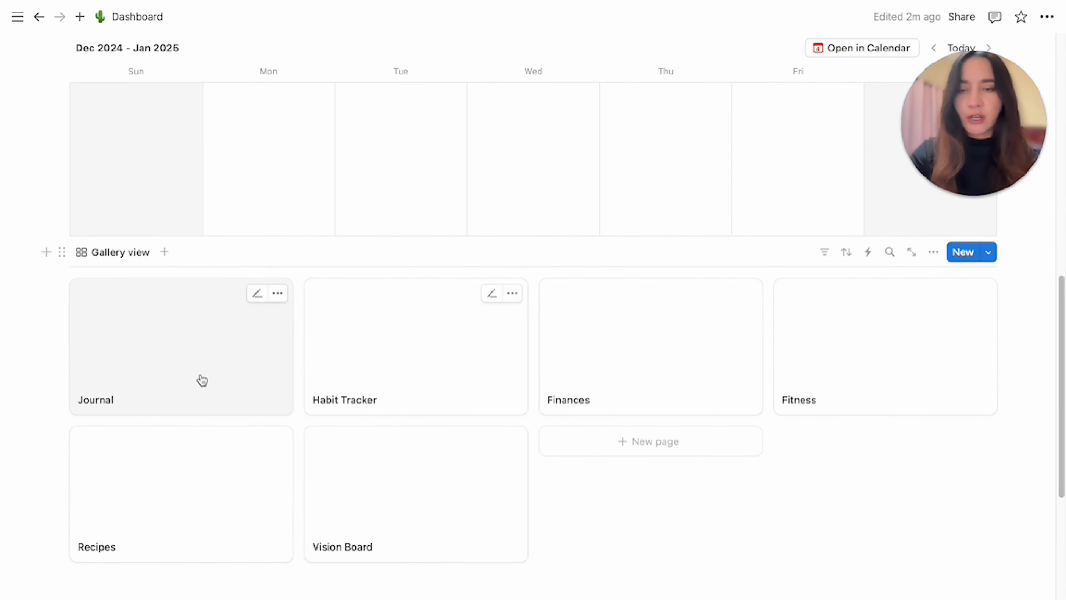
Open the Journal page and give it a cover from an Unsplash search for plant.
{"action": "left_click", "coordinate": [142, 362]}
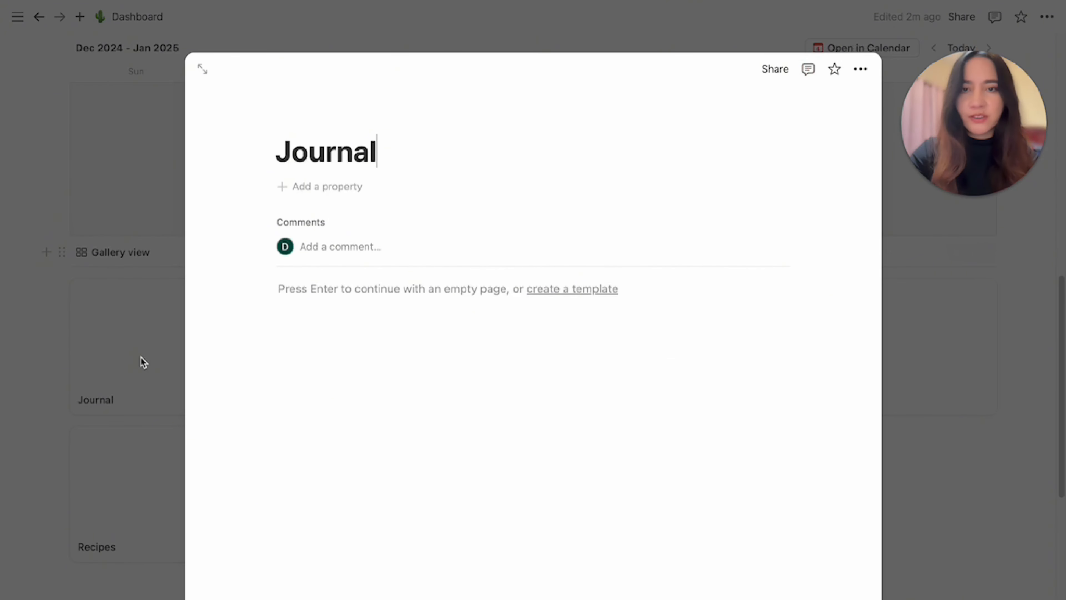
{"action": "left_click", "coordinate": [374, 117]}
{"action": "left_click", "coordinate": [683, 105]}
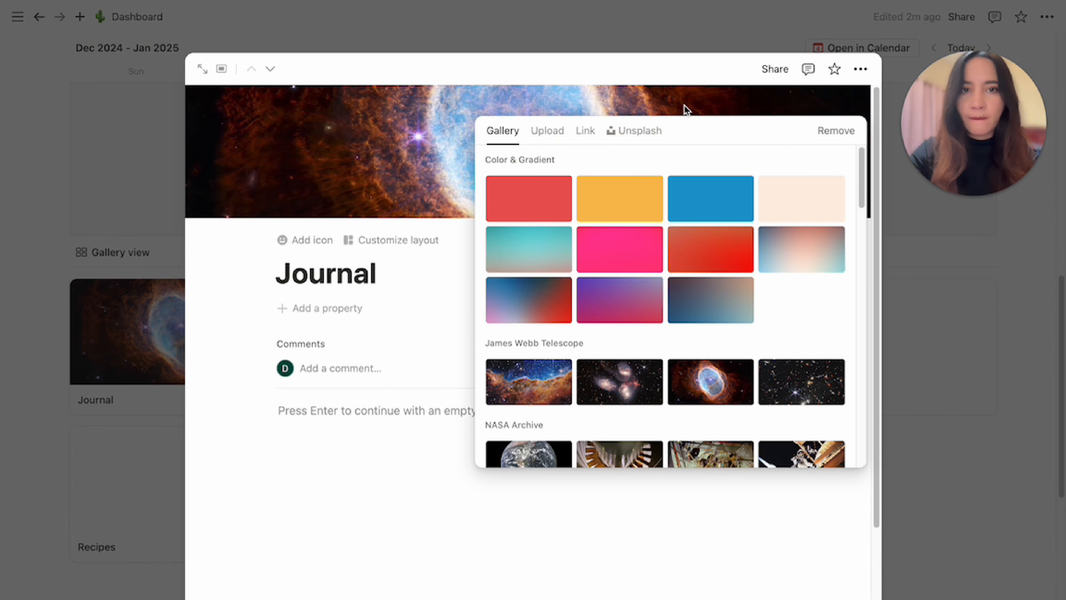
{"action": "left_click", "coordinate": [618, 138]}
{"action": "type", "text": "plant"}
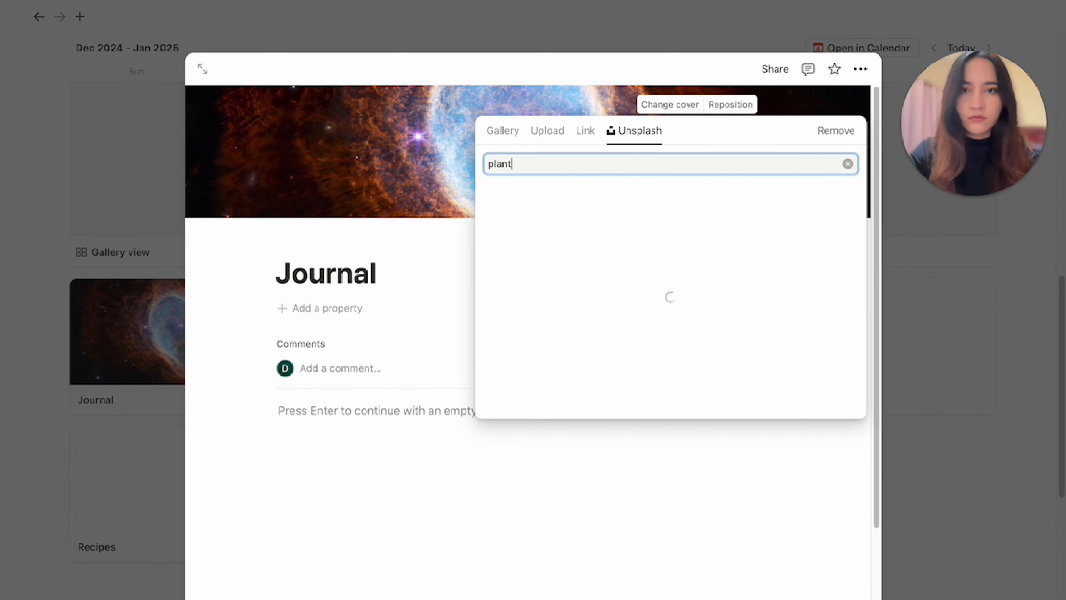
{"action": "left_click", "coordinate": [528, 223]}
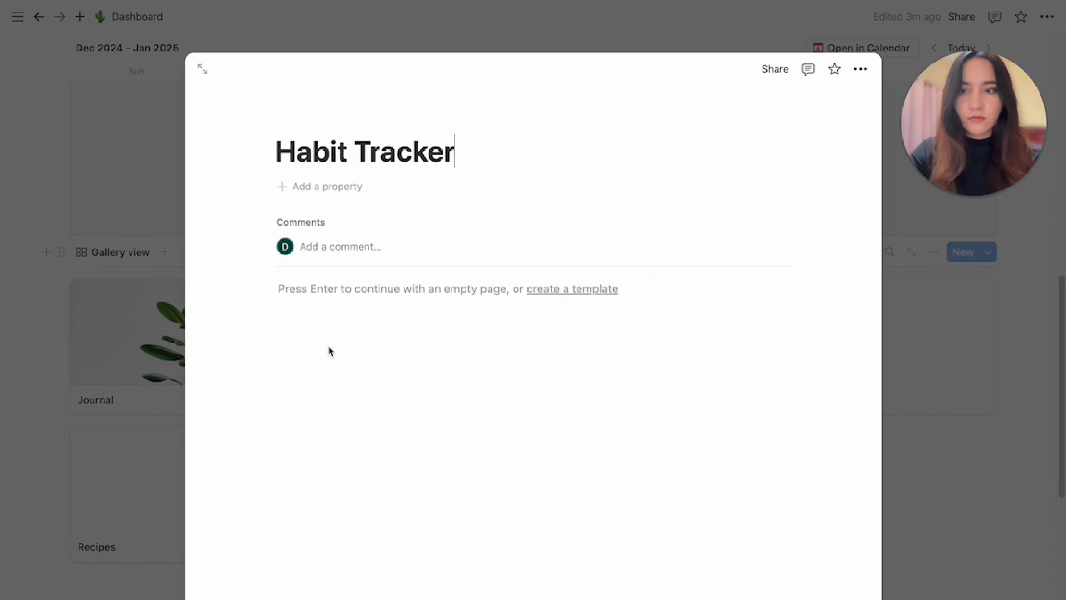
Add a cover to the Habit Tracker page using an Unsplash plant image, then close it.
{"action": "left_click", "coordinate": [382, 117]}
{"action": "left_click", "coordinate": [671, 105]}
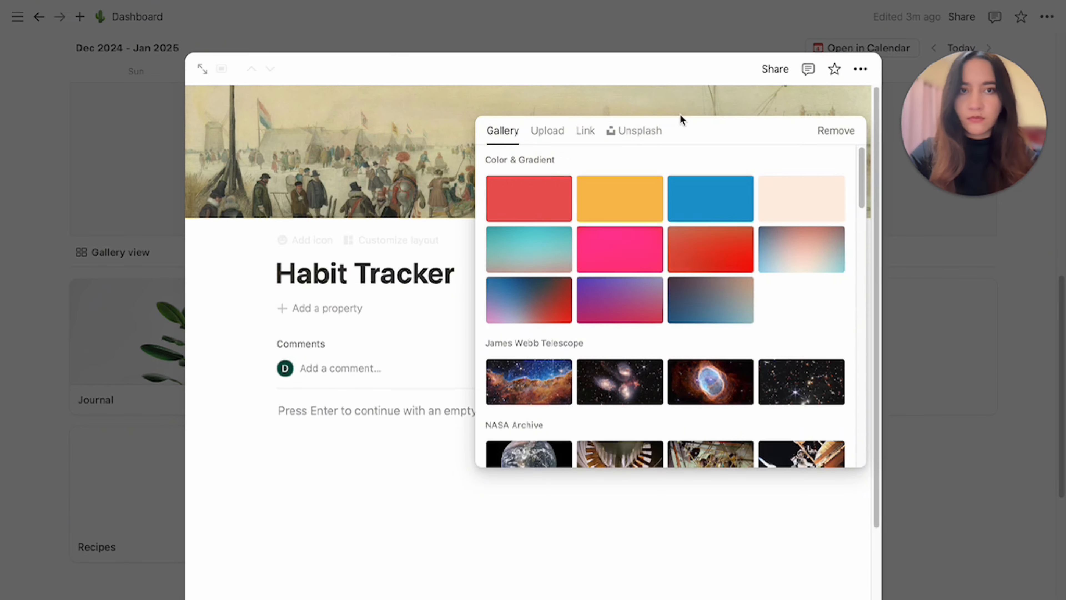
{"action": "left_click", "coordinate": [653, 134]}
{"action": "type", "text": "plant"}
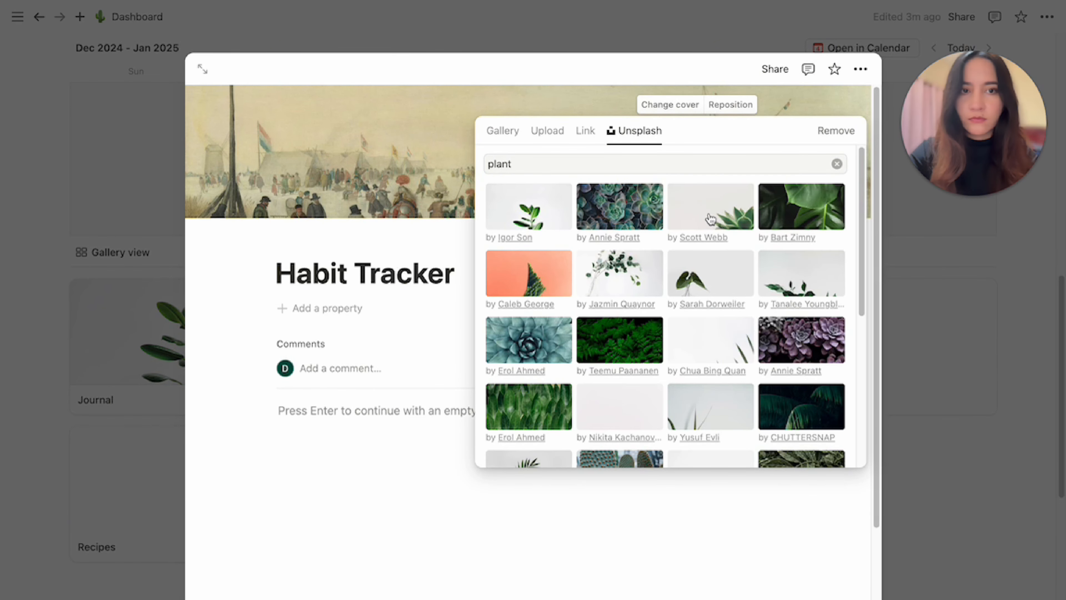
{"action": "left_click", "coordinate": [712, 219]}
{"action": "left_click", "coordinate": [928, 405]}
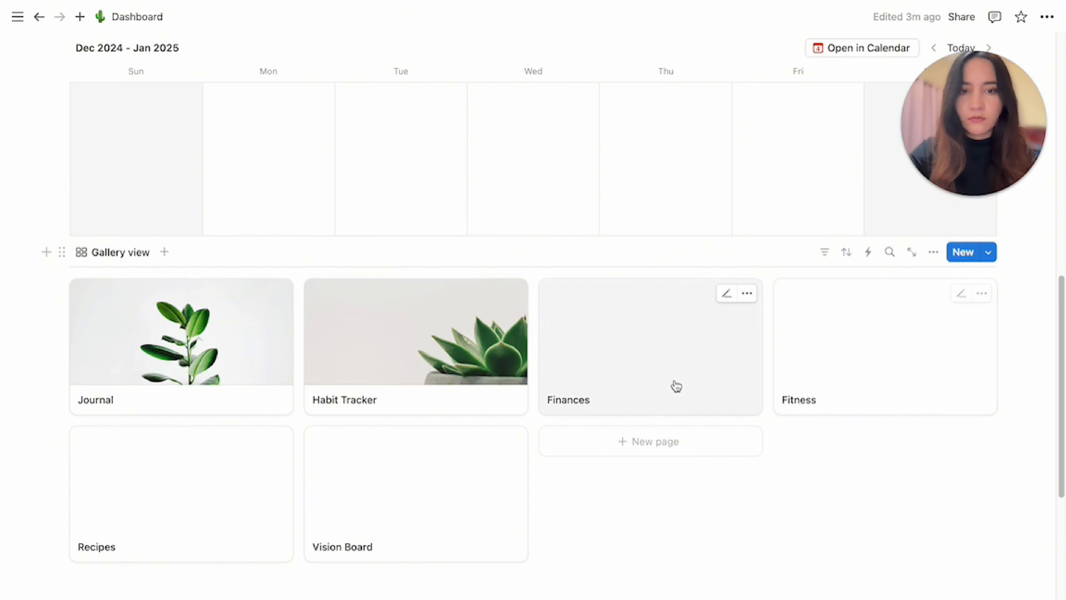
Open the Finances page and set its cover to an Unsplash plant image, then close it.
{"action": "left_click", "coordinate": [676, 386]}
{"action": "left_click", "coordinate": [384, 115]}
{"action": "left_click", "coordinate": [683, 104]}
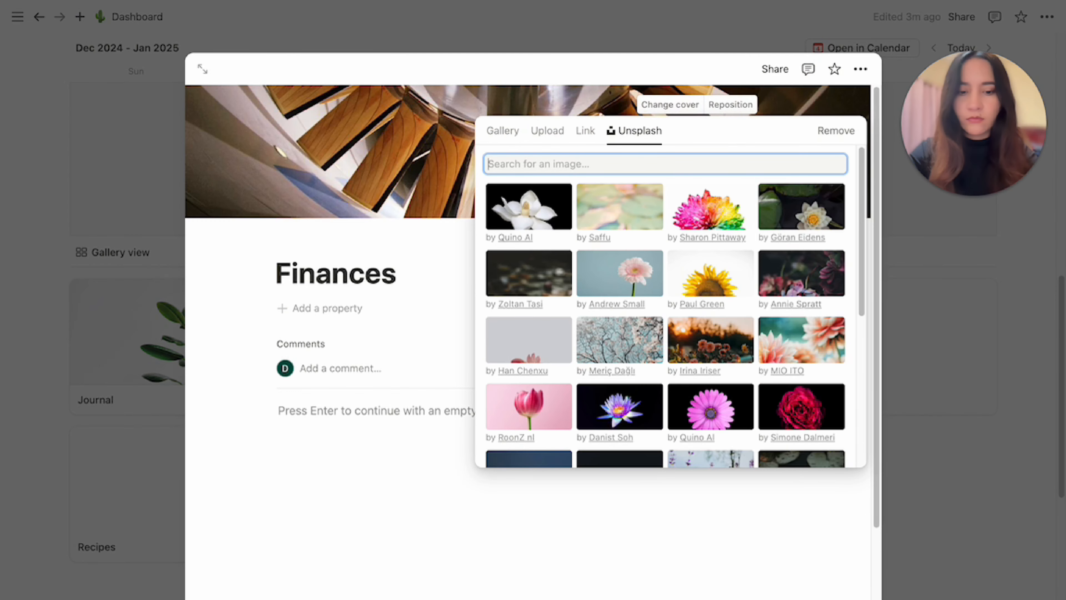
{"action": "type", "text": "plant"}
{"action": "left_click", "coordinate": [719, 278]}
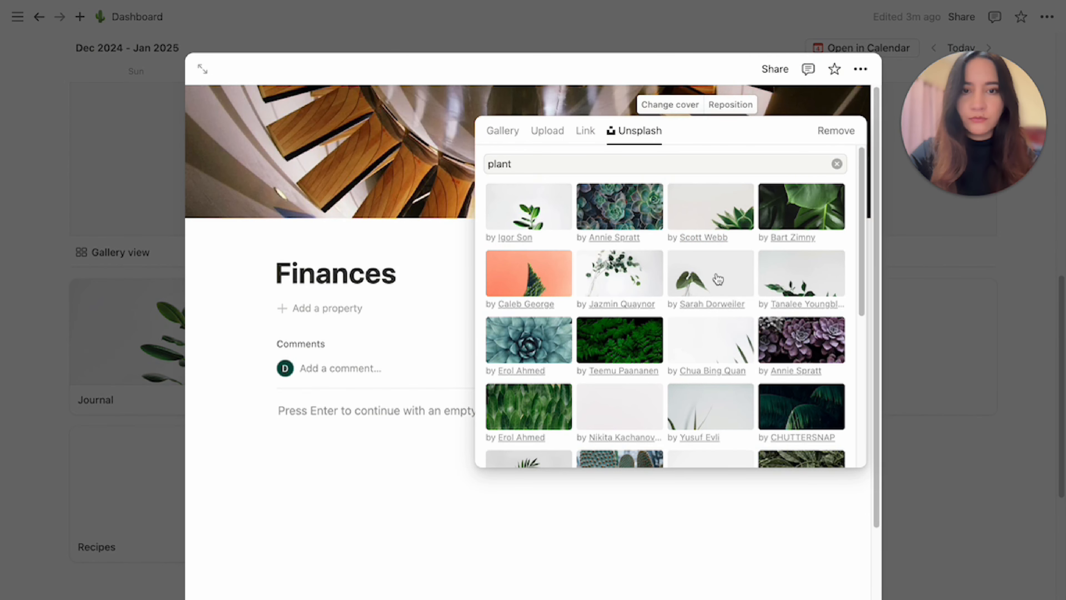
{"action": "left_click", "coordinate": [890, 436]}
Open the Fitness page and set its cover to a leaf image from an Unsplash plant search.
{"action": "left_click", "coordinate": [960, 512]}
{"action": "left_click", "coordinate": [886, 348]}
{"action": "left_click", "coordinate": [381, 117]}
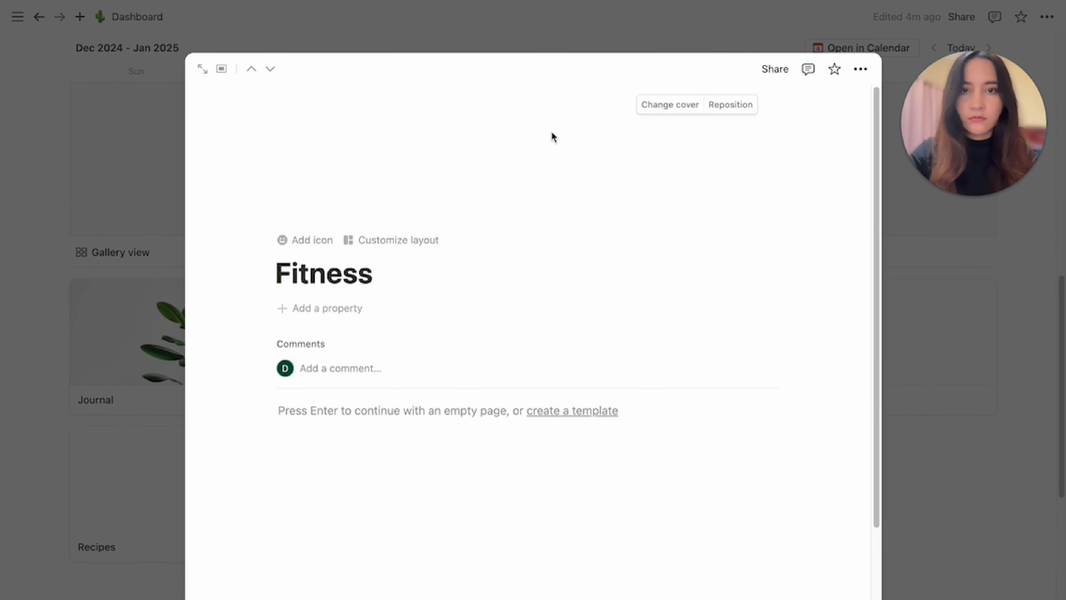
{"action": "left_click", "coordinate": [670, 105]}
{"action": "left_click", "coordinate": [617, 130]}
{"action": "type", "text": "plant"}
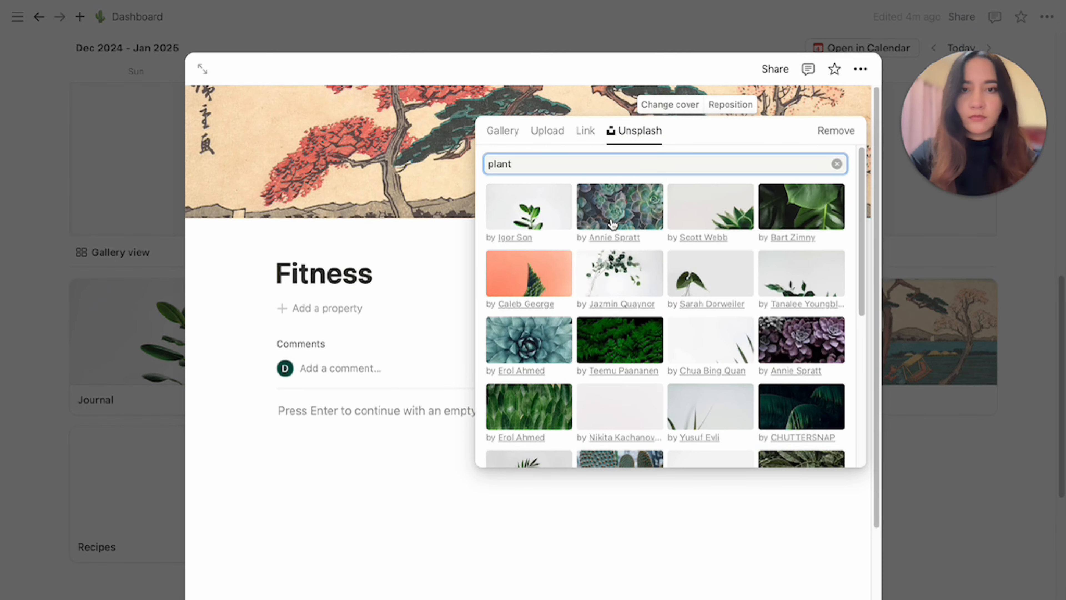
{"action": "scroll", "coordinate": [638, 322], "scroll_direction": "down", "scroll_amount": 3}
{"action": "scroll", "coordinate": [641, 321], "scroll_direction": "down", "scroll_amount": 1}
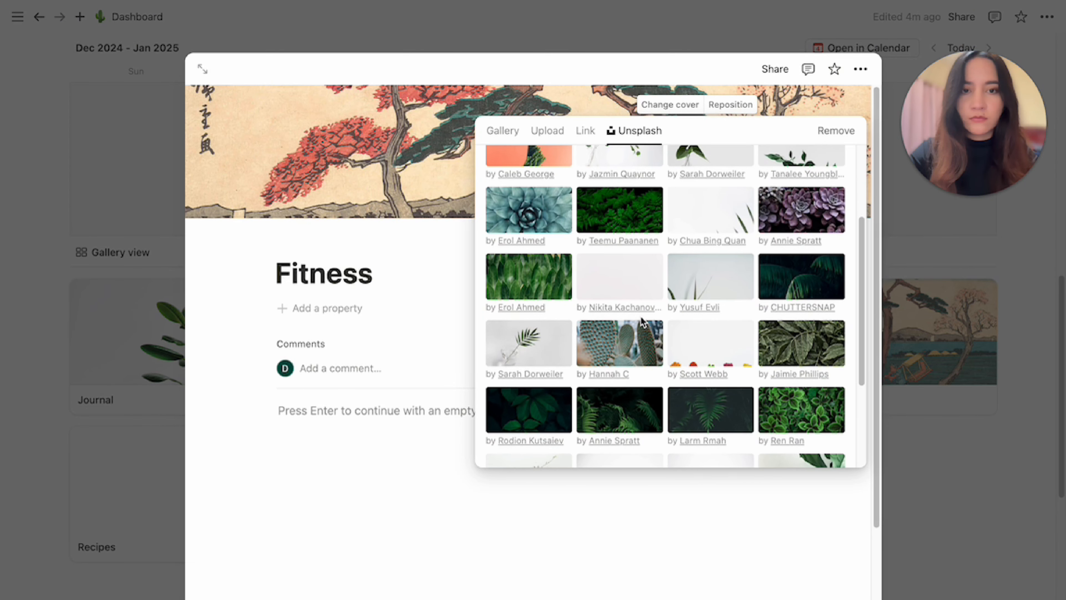
{"action": "left_click", "coordinate": [540, 332]}
{"action": "left_click", "coordinate": [980, 505]}
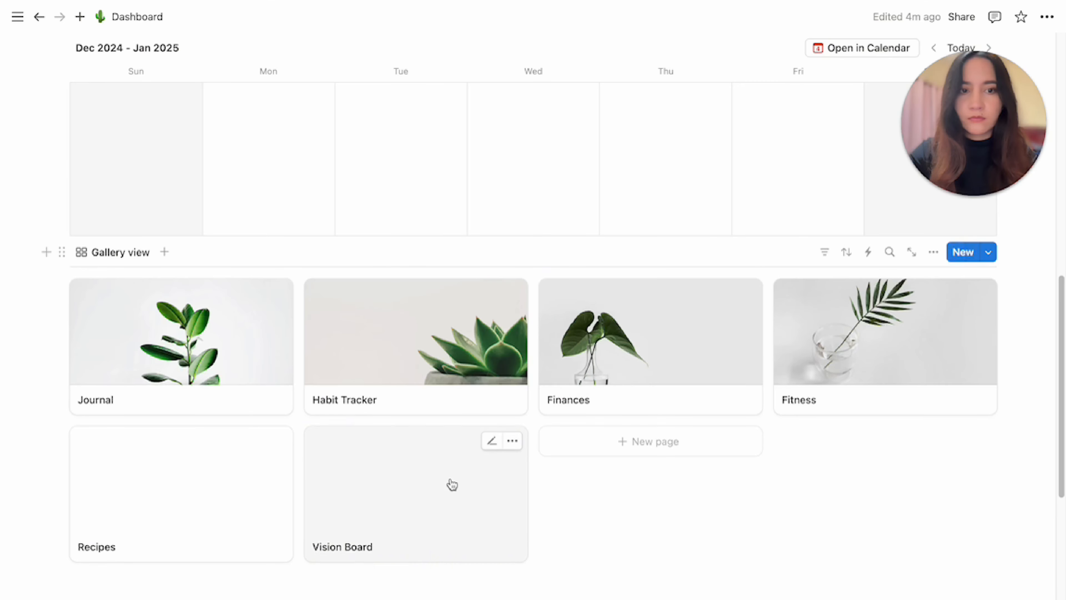
Open the Recipes page and set its cover to a plant image from an Unsplash plant search.
{"action": "scroll", "coordinate": [452, 484], "scroll_direction": "down", "scroll_amount": 1}
{"action": "left_click", "coordinate": [221, 476]}
{"action": "left_click", "coordinate": [378, 118]}
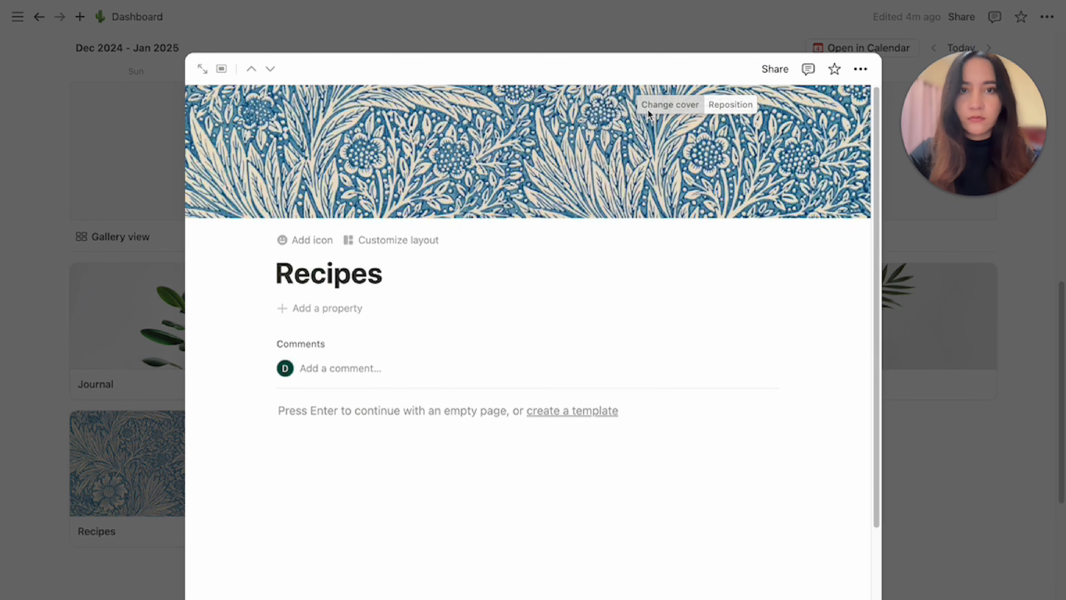
{"action": "left_click", "coordinate": [651, 107]}
{"action": "type", "text": "plant"}
{"action": "scroll", "coordinate": [668, 311], "scroll_direction": "down", "scroll_amount": 2}
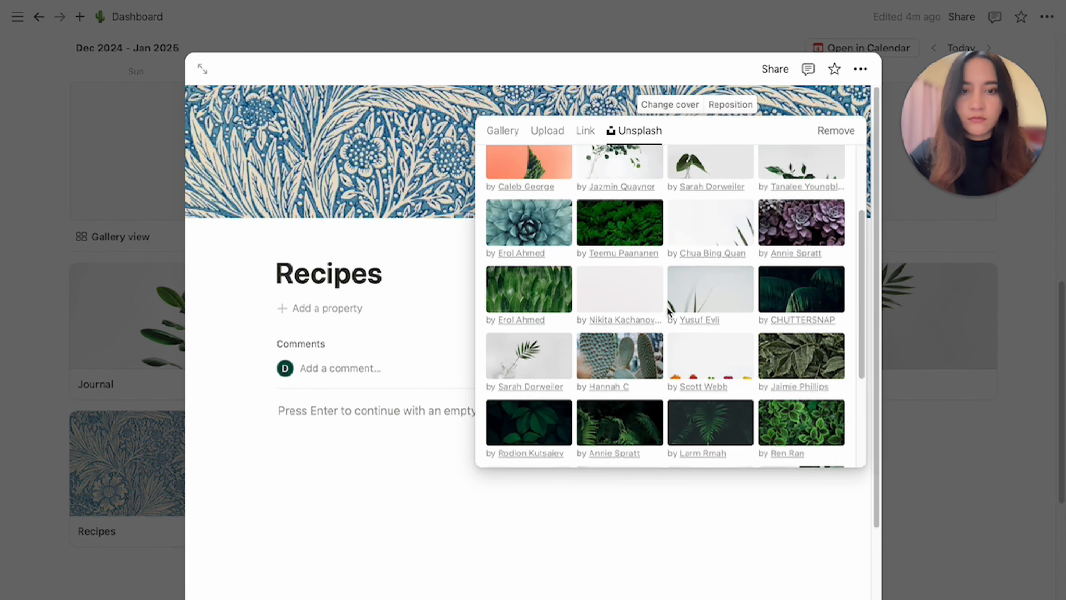
{"action": "scroll", "coordinate": [669, 311], "scroll_direction": "down", "scroll_amount": 3}
{"action": "left_click", "coordinate": [620, 336]}
{"action": "left_click", "coordinate": [919, 467]}
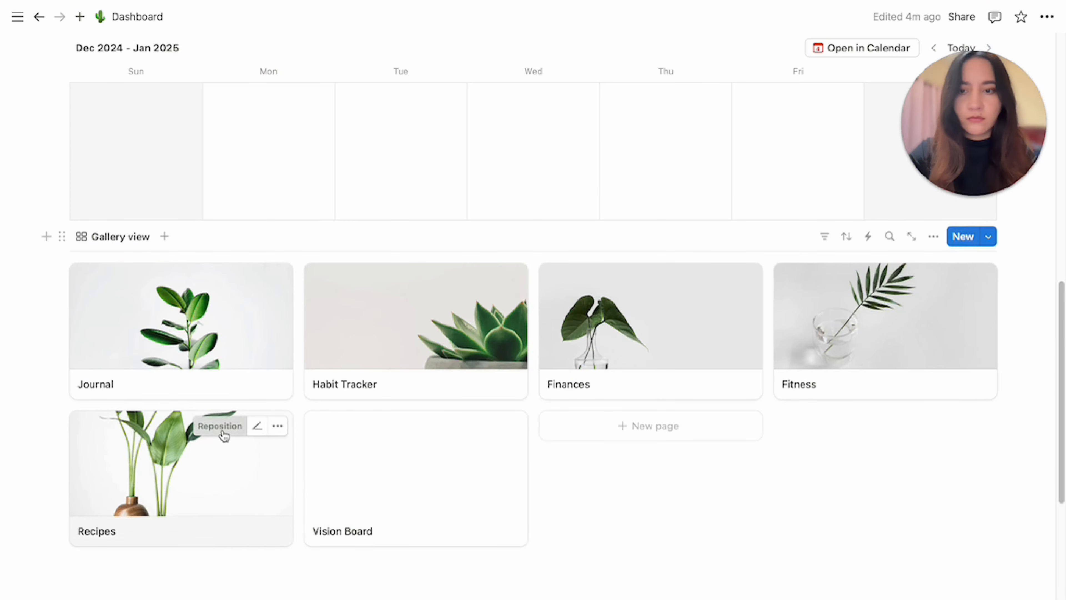
Open the Vision Board page and set its cover to a plant image from an Unsplash plant search, then close it.
{"action": "left_click", "coordinate": [221, 430]}
{"action": "left_click", "coordinate": [333, 510]}
{"action": "left_click", "coordinate": [373, 119]}
{"action": "left_click", "coordinate": [670, 105]}
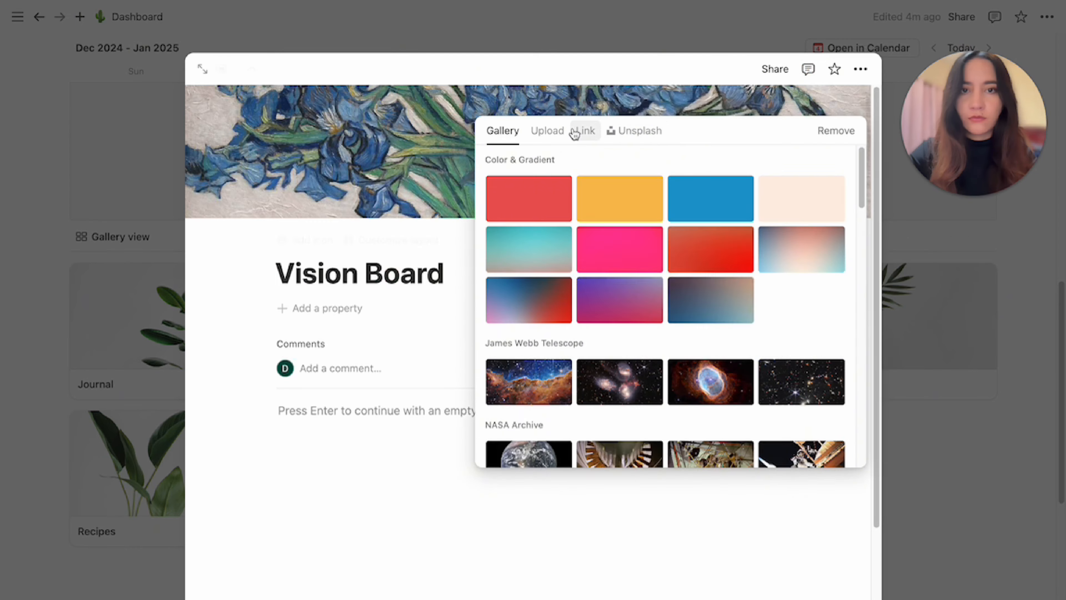
{"action": "left_click", "coordinate": [635, 130]}
{"action": "type", "text": "plant"}
{"action": "scroll", "coordinate": [717, 298], "scroll_direction": "down", "scroll_amount": 5}
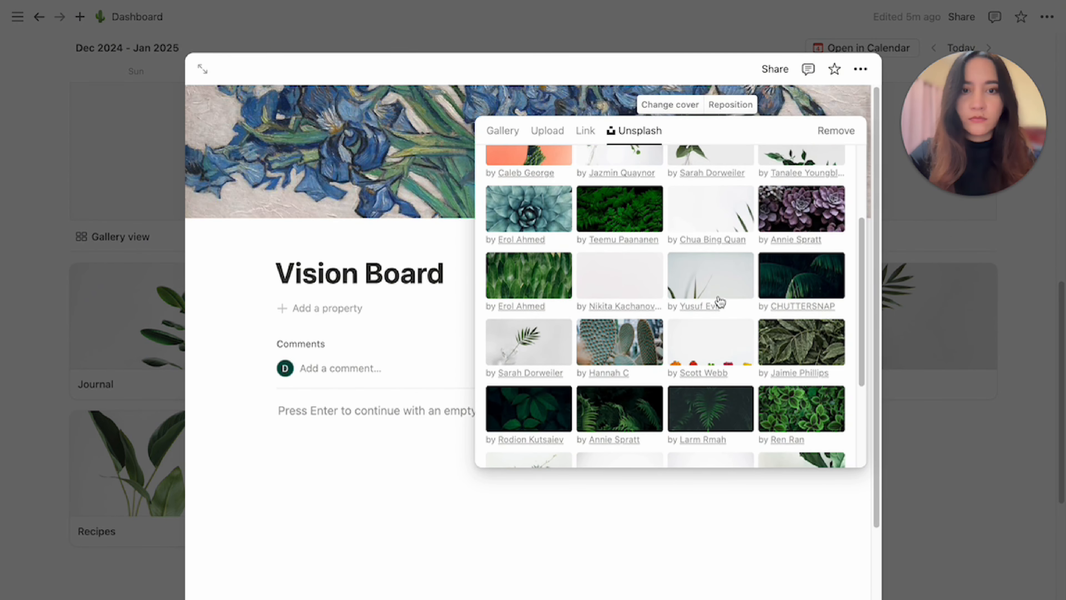
{"action": "left_click", "coordinate": [716, 298]}
{"action": "left_click", "coordinate": [941, 459]}
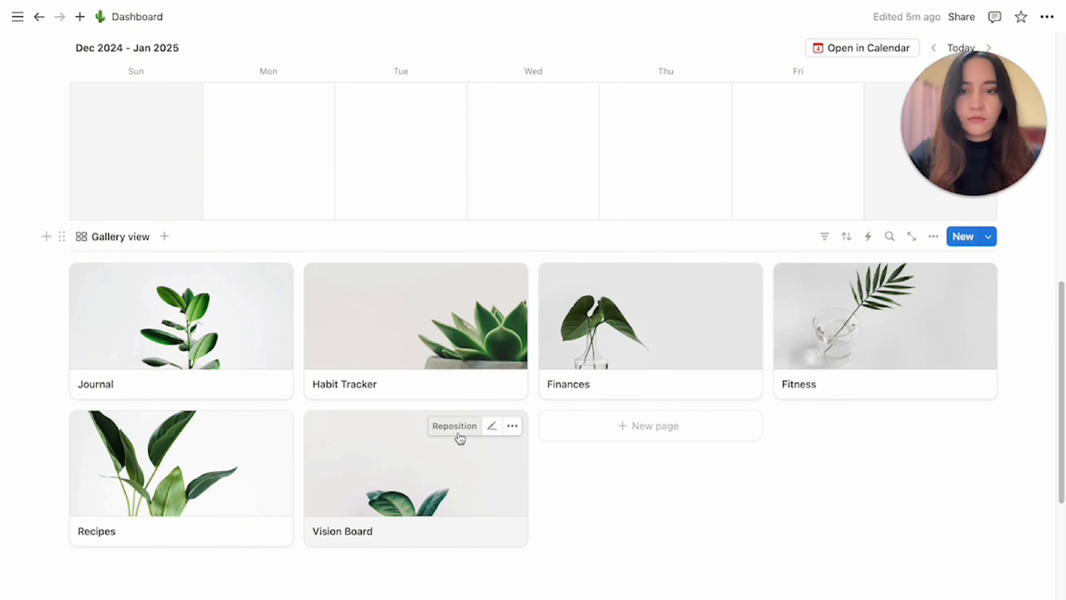
Reposition the Vision Board card's cover image upward in the gallery.
{"action": "left_click", "coordinate": [458, 425]}
{"action": "left_click_drag", "start_coordinate": [458, 453], "coordinate": [453, 404]}
{"action": "left_click", "coordinate": [663, 504]}
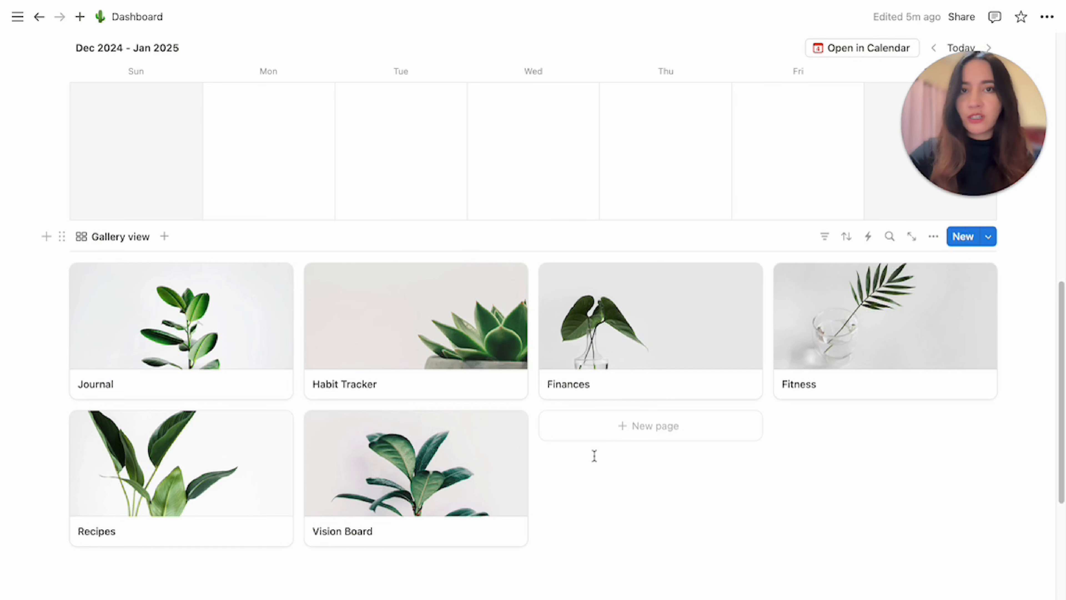
Open the Templates marketplace and browse the featured templates and collections.
{"action": "mouse_move", "coordinate": [18, 17]}
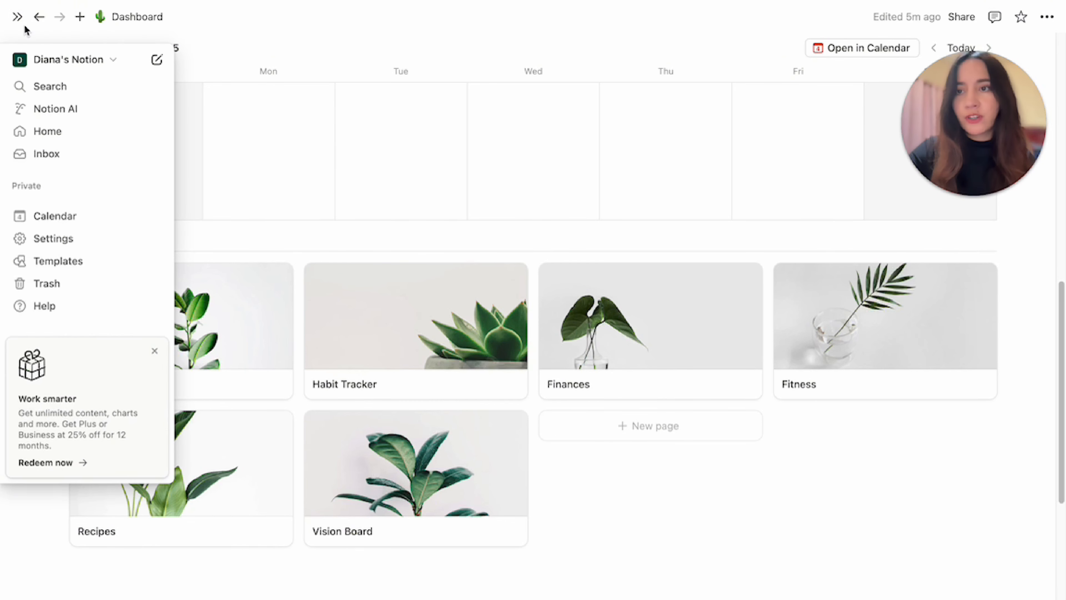
{"action": "left_click", "coordinate": [53, 265]}
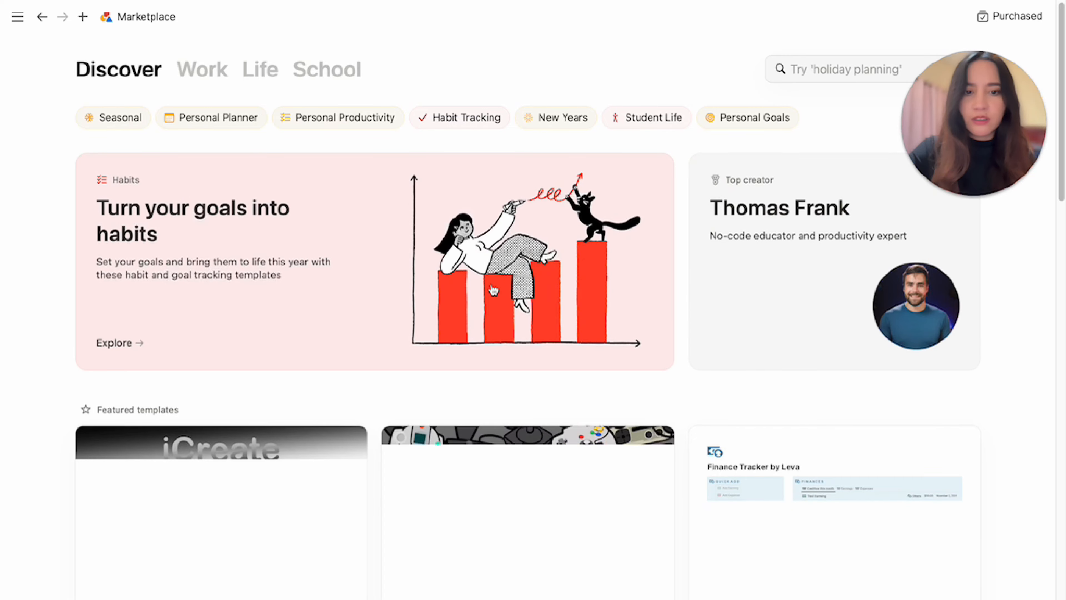
{"action": "scroll", "coordinate": [494, 285], "scroll_direction": "down", "scroll_amount": 6}
{"action": "scroll", "coordinate": [494, 287], "scroll_direction": "down", "scroll_amount": 9}
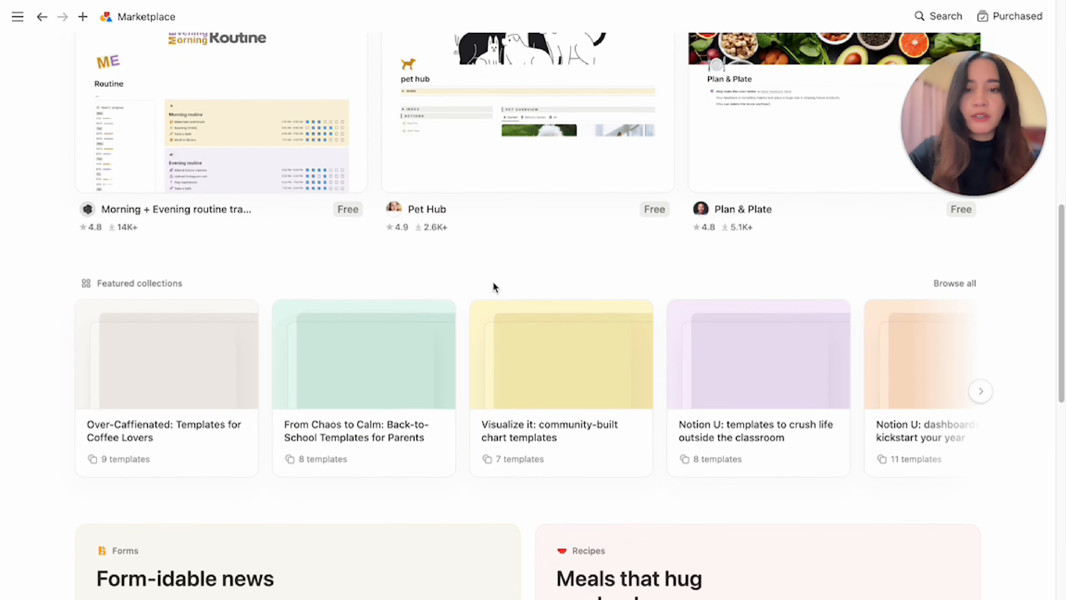
{"action": "scroll", "coordinate": [494, 287], "scroll_direction": "down", "scroll_amount": 5}
{"action": "scroll", "coordinate": [494, 288], "scroll_direction": "up", "scroll_amount": 2}
{"action": "scroll", "coordinate": [494, 288], "scroll_direction": "up", "scroll_amount": 5}
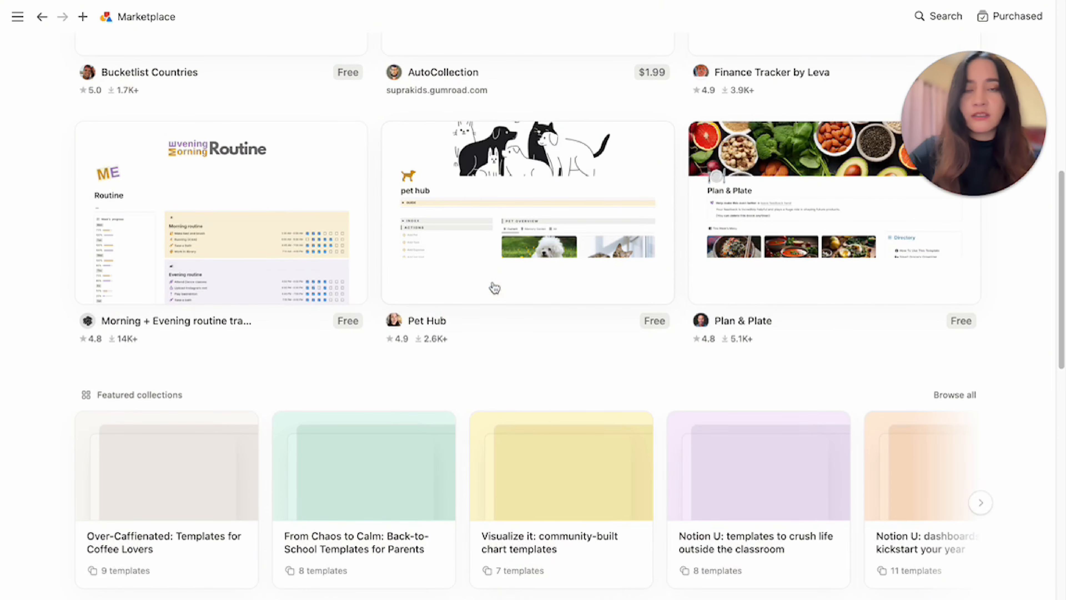
{"action": "scroll", "coordinate": [495, 288], "scroll_direction": "up", "scroll_amount": 8}
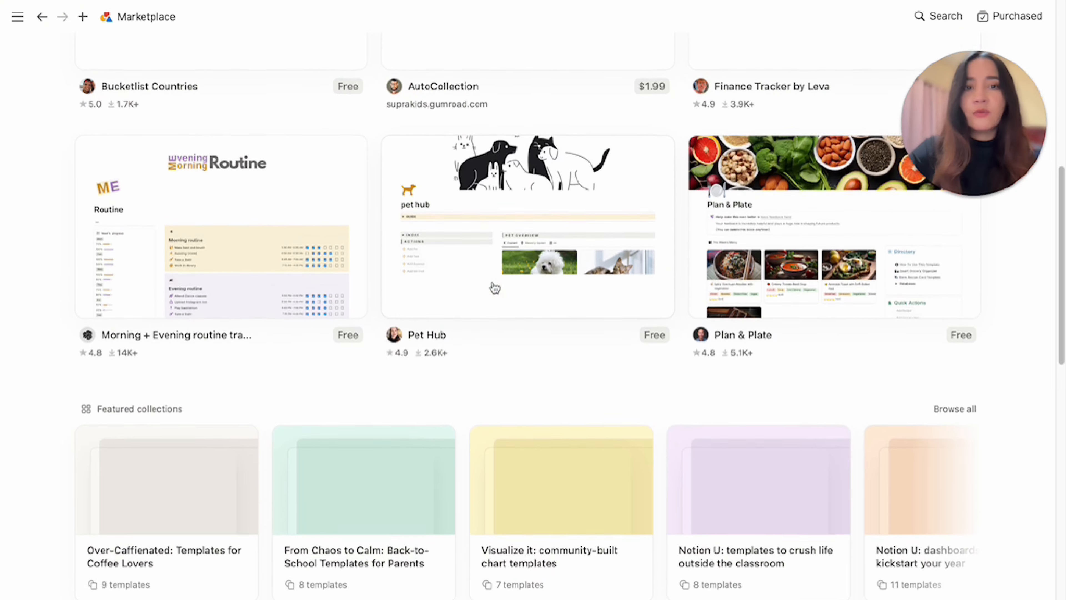
{"action": "scroll", "coordinate": [495, 287], "scroll_direction": "up", "scroll_amount": 5}
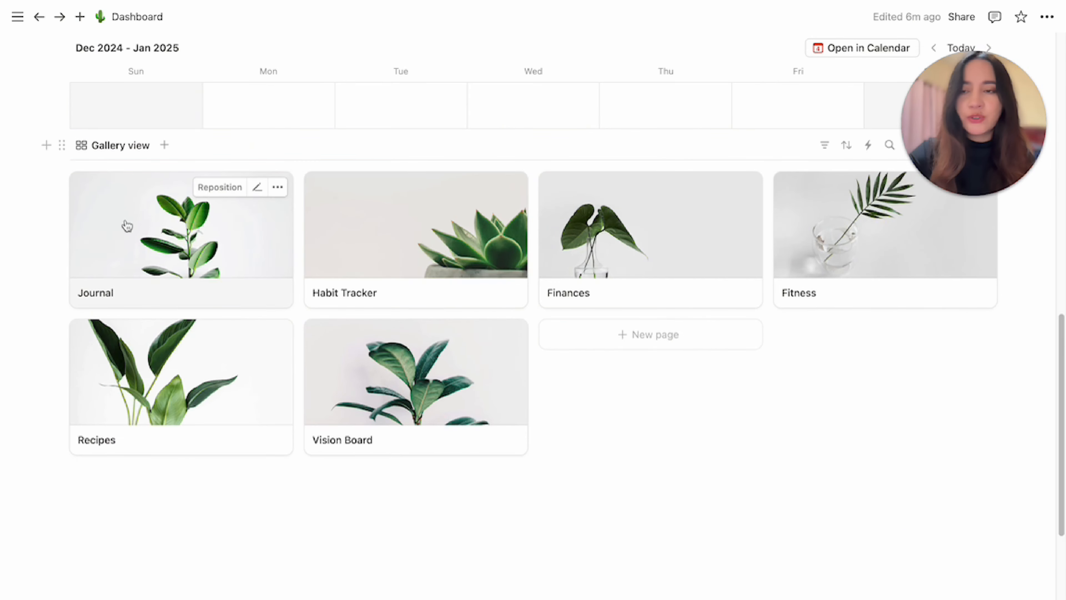
{"action": "scroll", "coordinate": [105, 223], "scroll_direction": "up", "scroll_amount": 2}
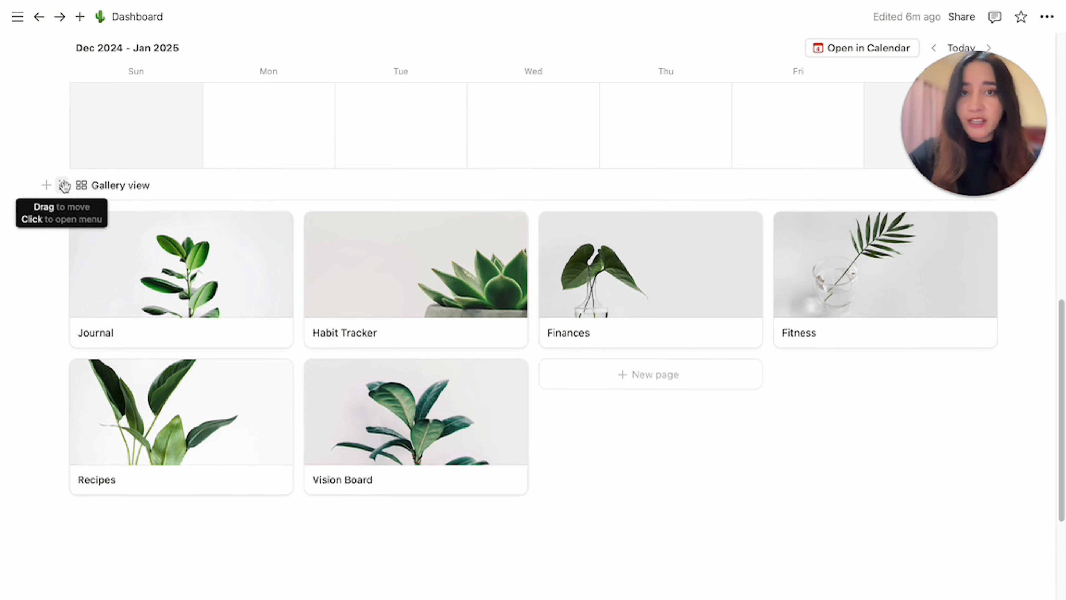
Move the gallery view into a column beside the to-do list and widen the gallery column.
{"action": "left_click_drag", "start_coordinate": [64, 185], "coordinate": [1035, 151]}
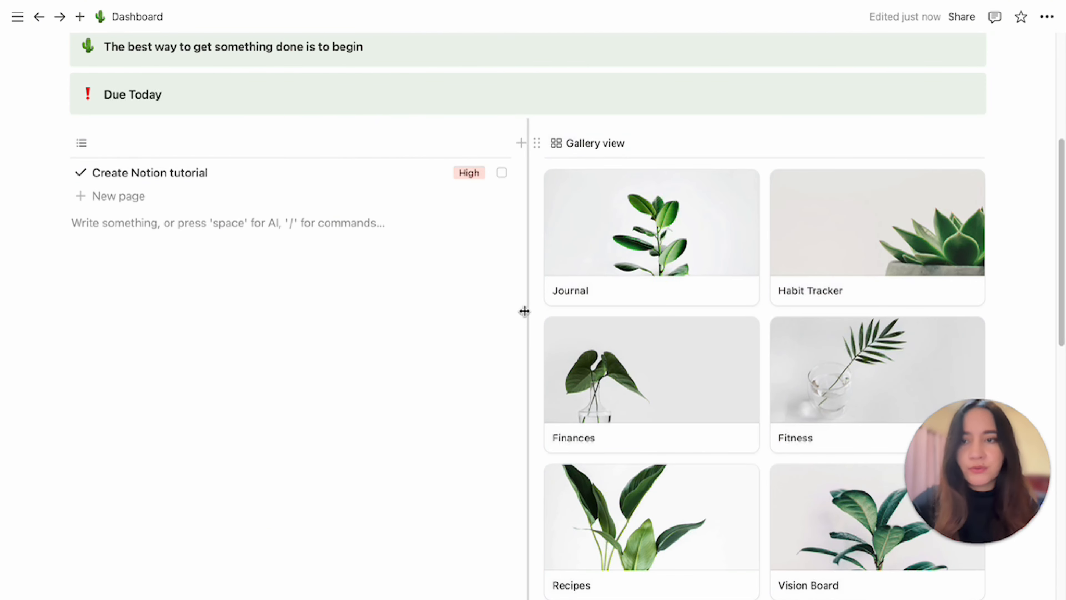
{"action": "left_click_drag", "start_coordinate": [509, 311], "coordinate": [380, 305]}
{"action": "scroll", "coordinate": [63, 138], "scroll_direction": "up", "scroll_amount": 2}
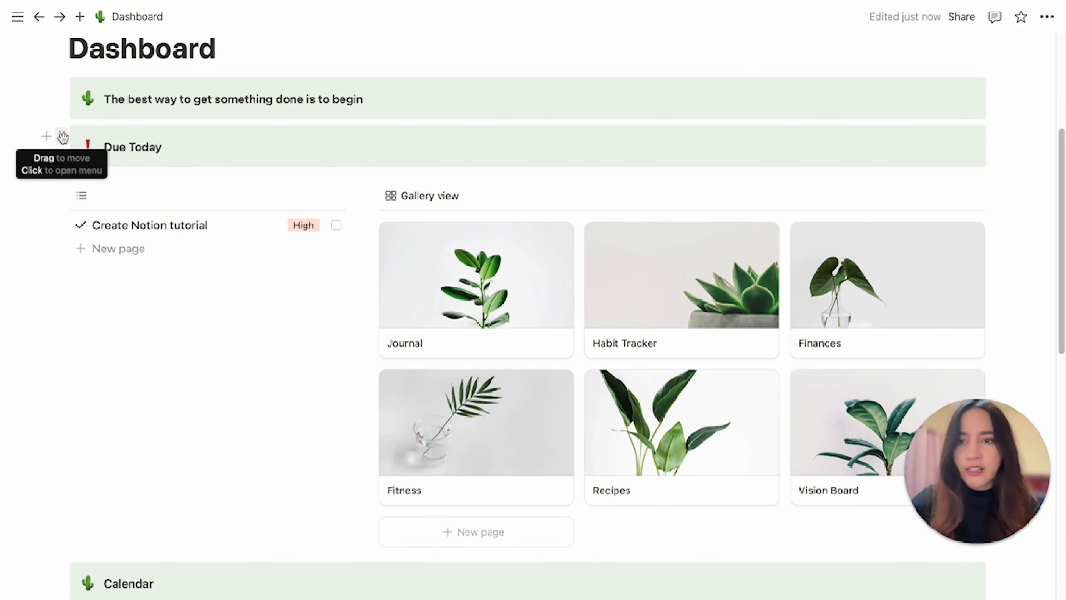
Move the Due Today callout into the left column above the to-do list.
{"action": "left_click_drag", "start_coordinate": [63, 138], "coordinate": [76, 162]}
{"action": "left_click_drag", "start_coordinate": [73, 182], "coordinate": [75, 185]}
Add a callout reading My Gallery and move it above the gallery view.
{"action": "left_click", "coordinate": [131, 313]}
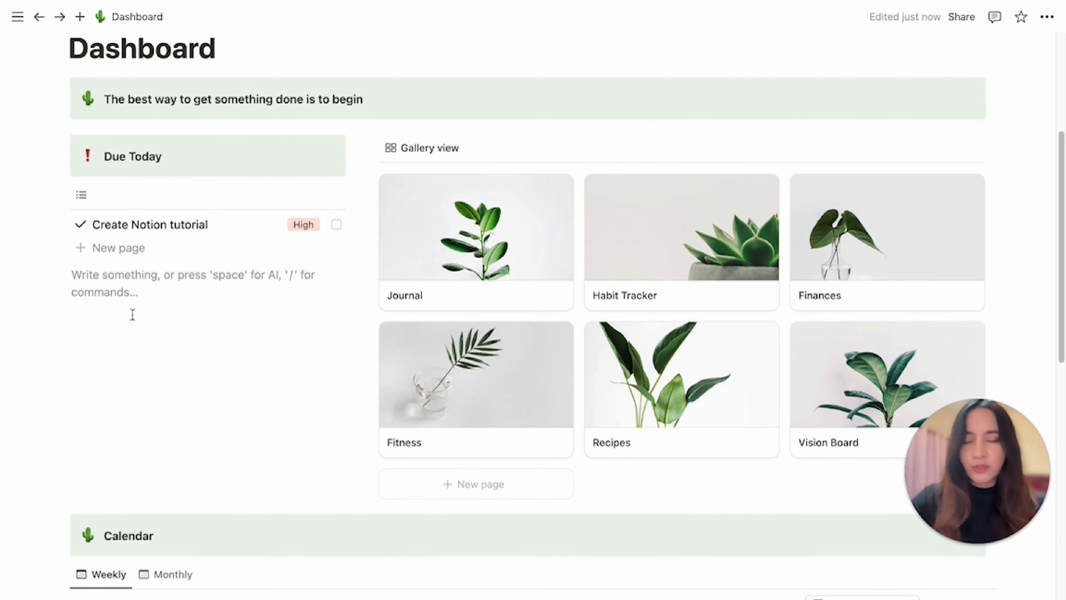
{"action": "type", "text": "/cal"}
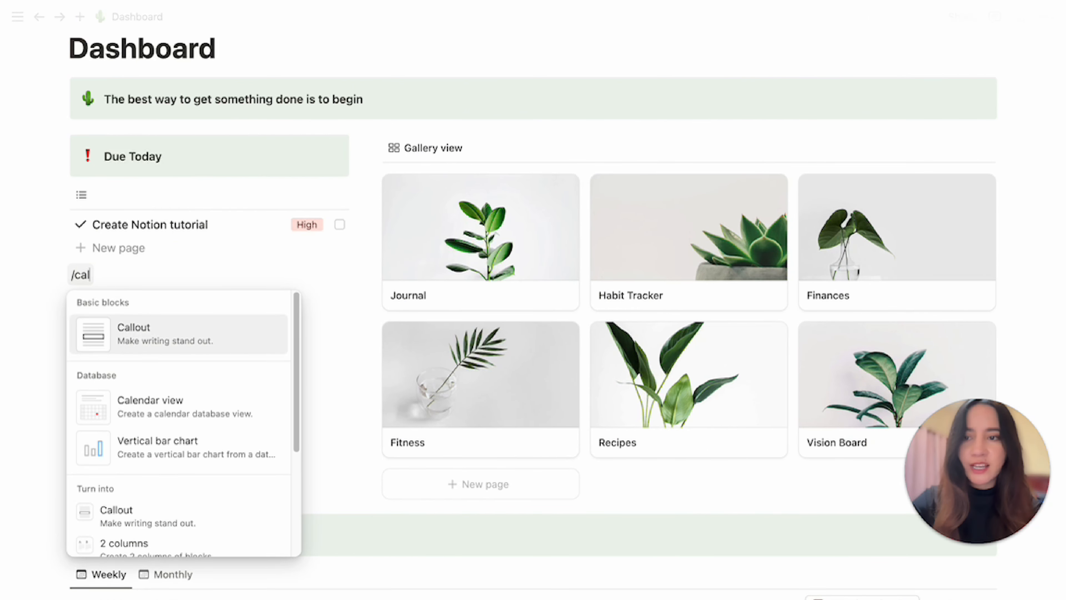
{"action": "key", "text": "Return"}
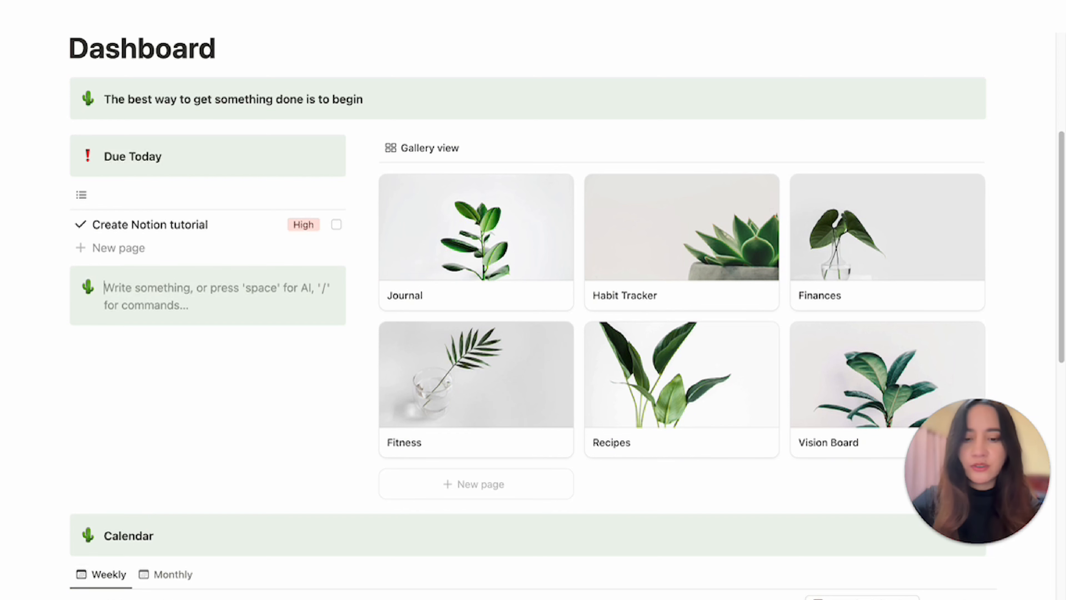
{"action": "type", "text": "My Gallery"}
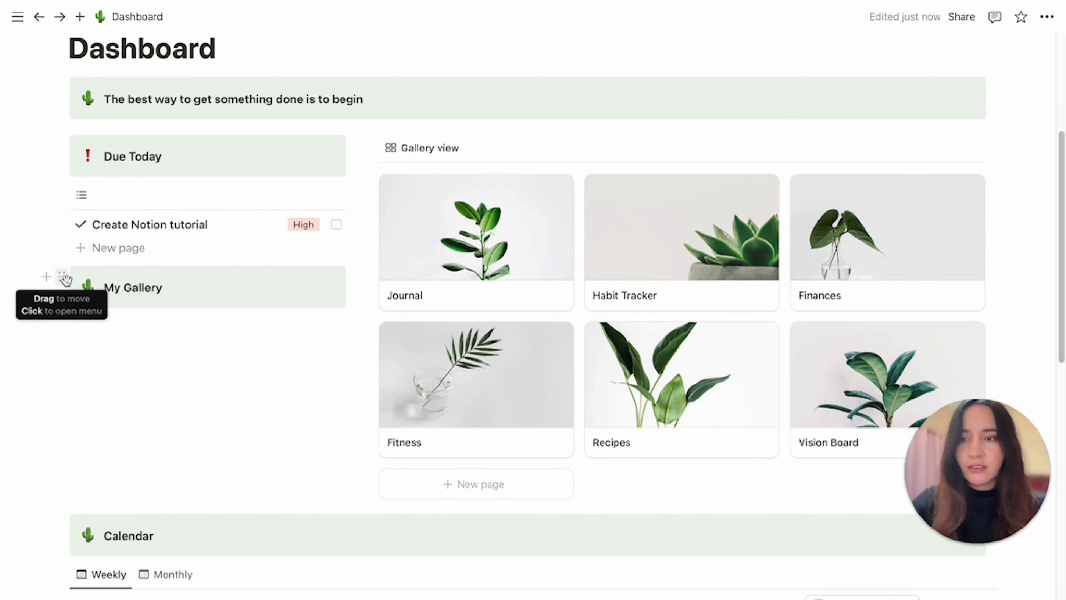
{"action": "left_click_drag", "start_coordinate": [61, 277], "coordinate": [424, 136]}
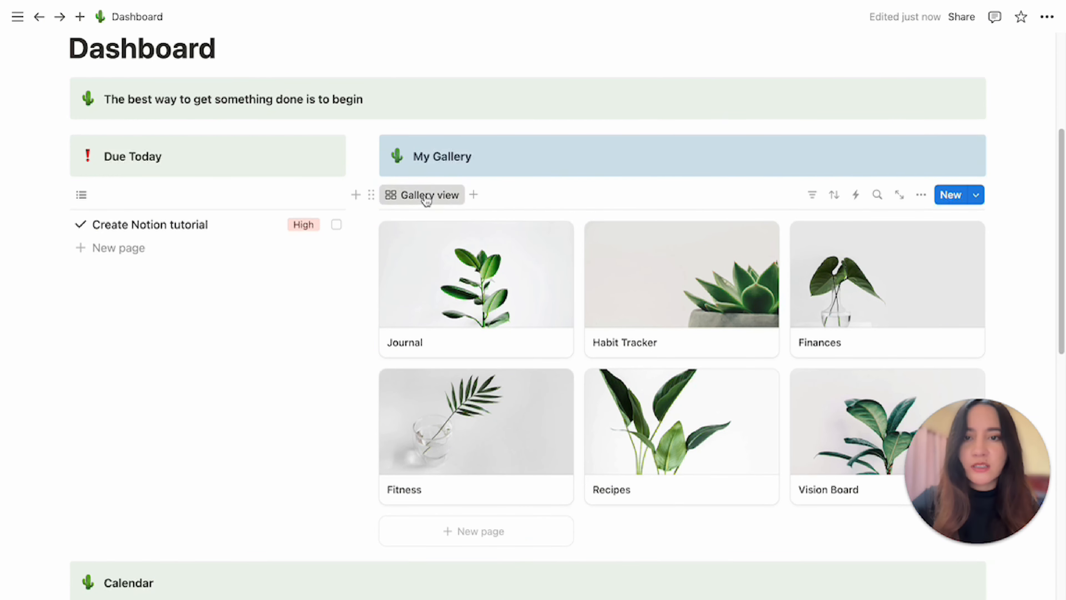
Clear the gallery view's name so its tab shows only the icon.
{"action": "left_click", "coordinate": [425, 198]}
{"action": "left_click", "coordinate": [433, 223]}
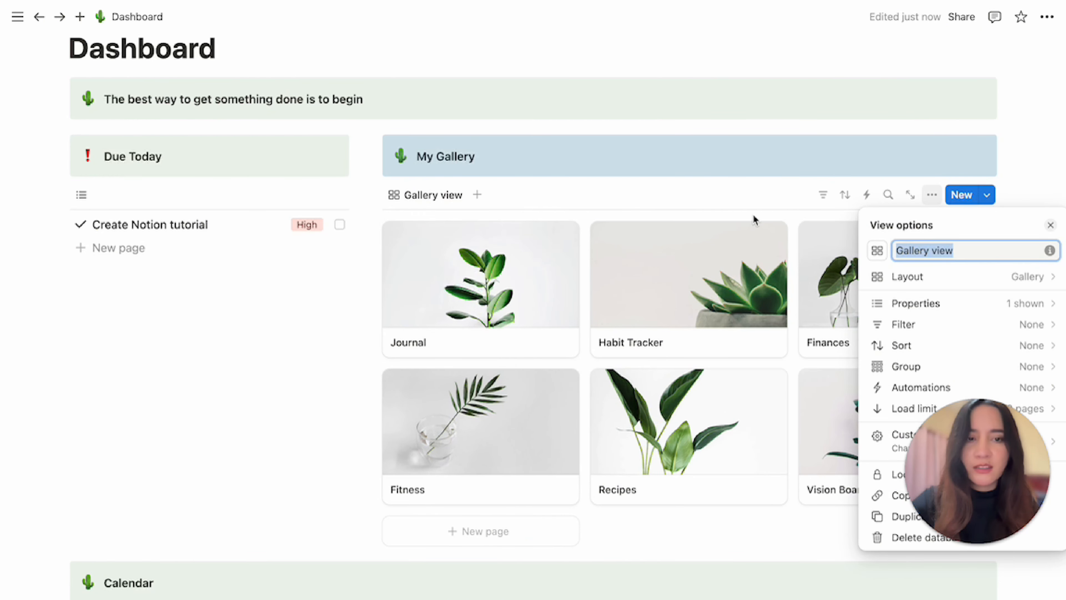
{"action": "key", "text": "BackSpace"}
{"action": "left_click", "coordinate": [310, 351]}
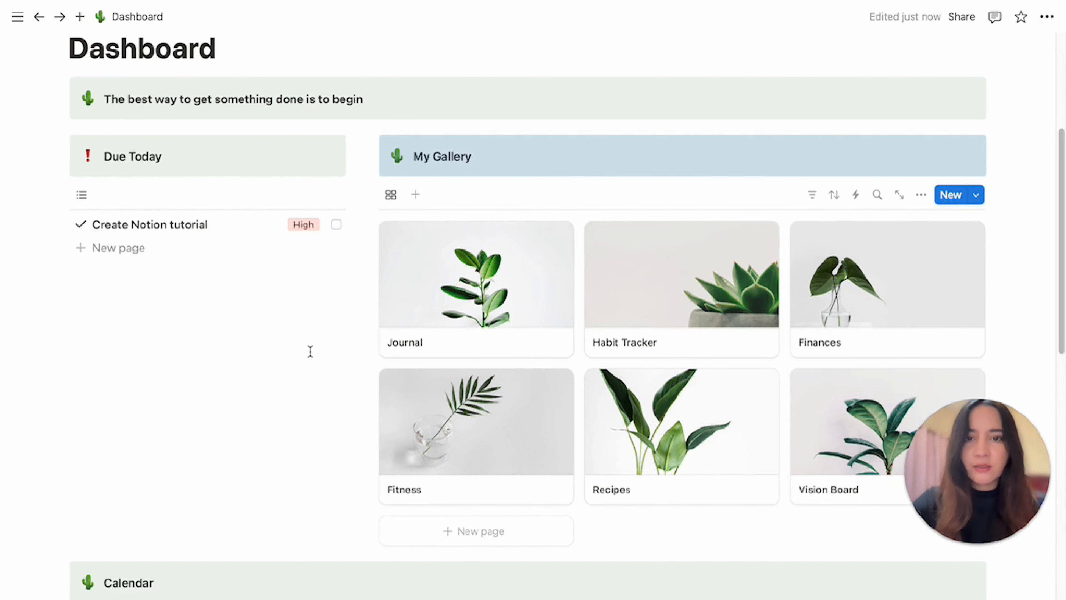
{"action": "left_click", "coordinate": [311, 352]}
{"action": "scroll", "coordinate": [311, 351], "scroll_direction": "up", "scroll_amount": 2}
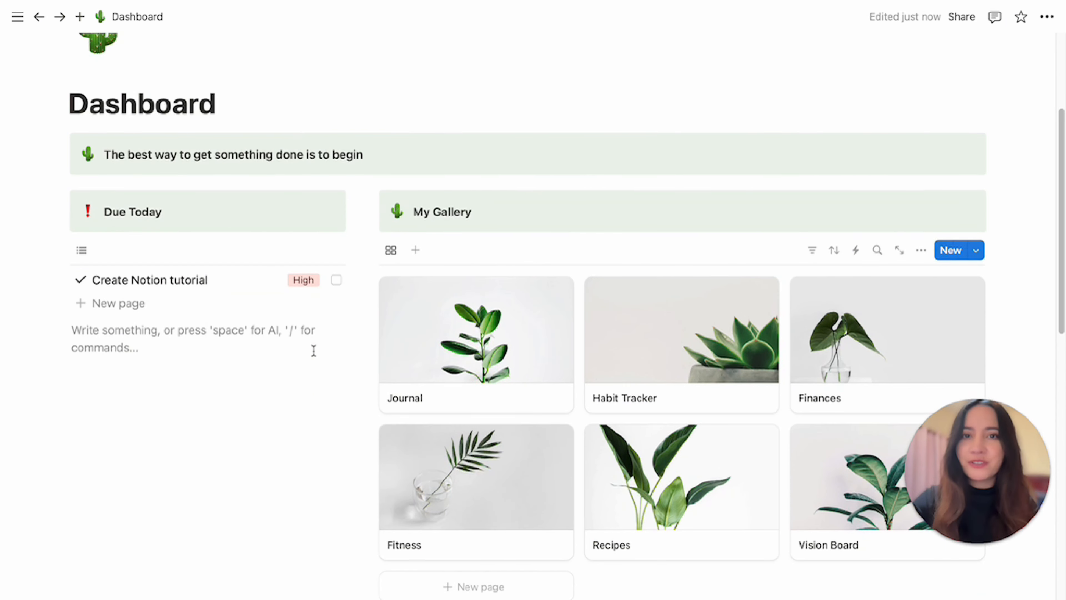